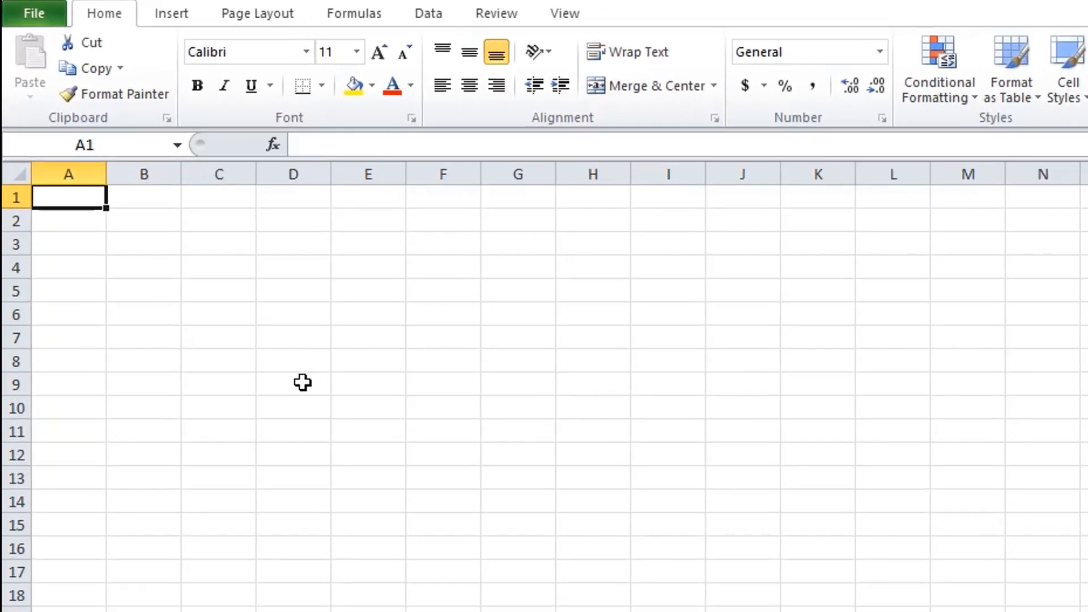
- Enter the column headers GENDER, AGE and RELIGION in cells A1 to C1
type("GENDER")
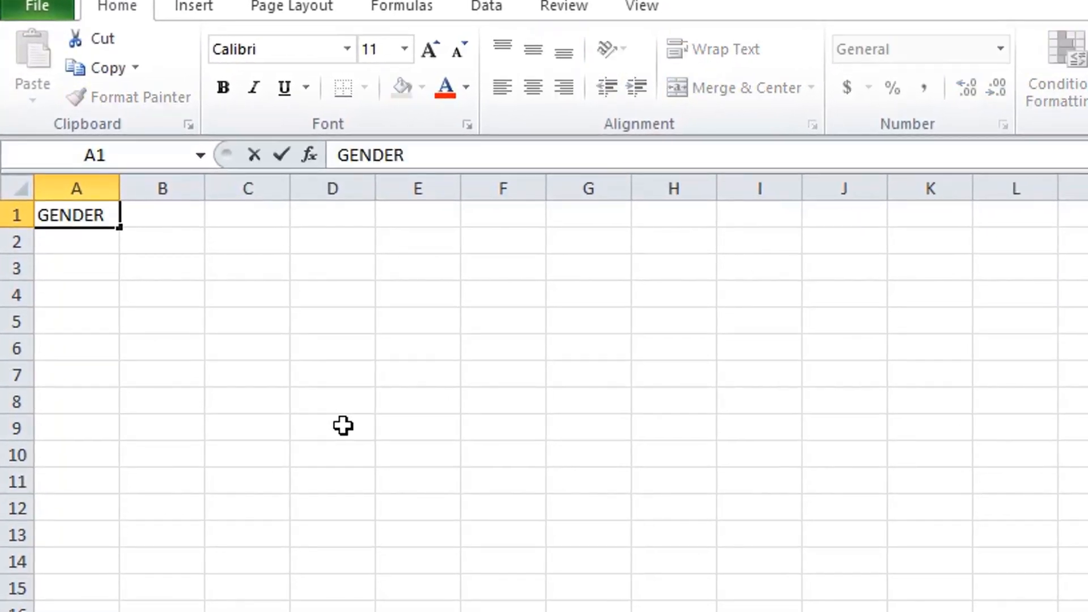
key("Tab")
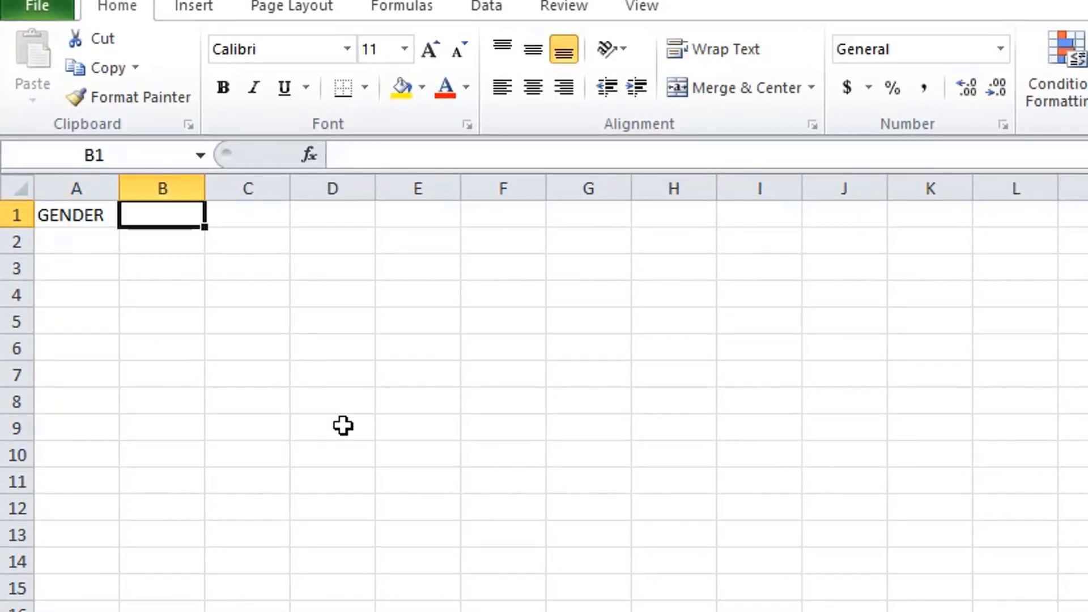
type("AGE")
key("Tab")
type("RELI")
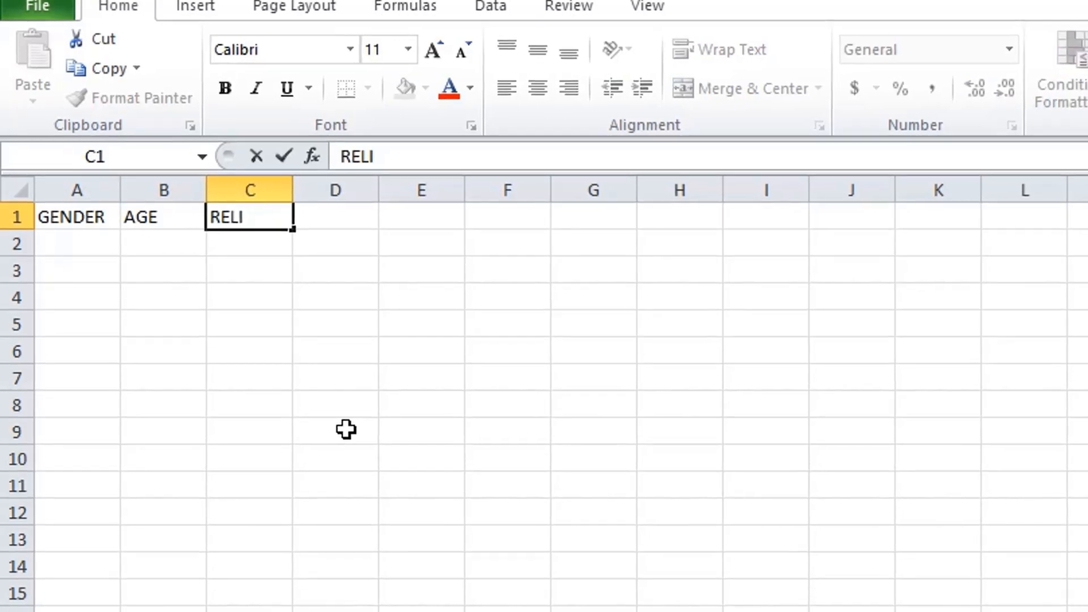
type("GION")
key("Tab")
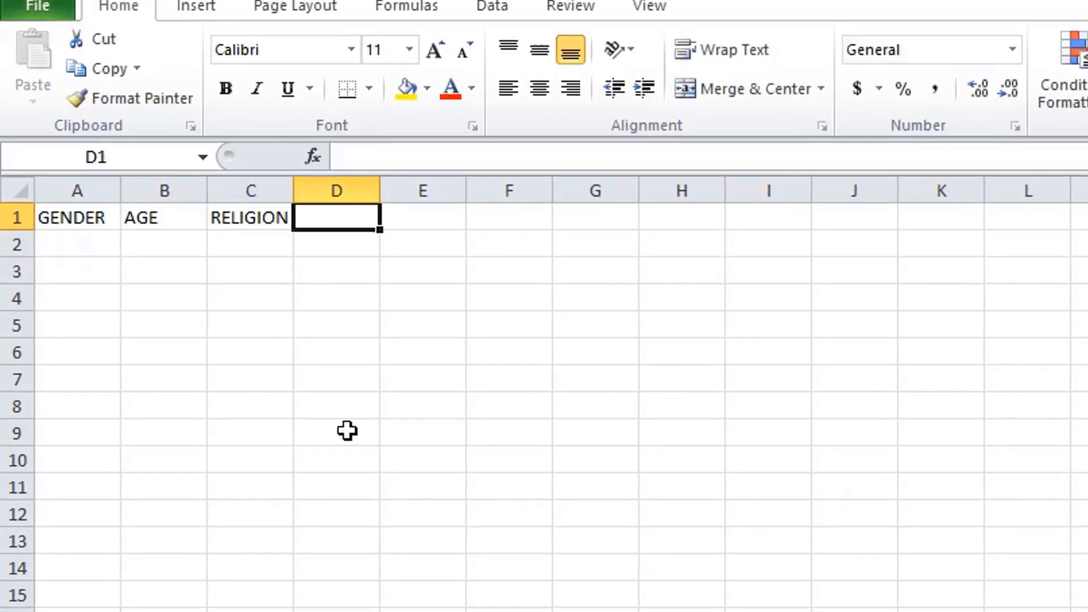
- Enter the headers EDCUATIONAL BACKGROUND, OCCUPATION and ETHICITY in cells D1 to F1
type("EDCUAT")
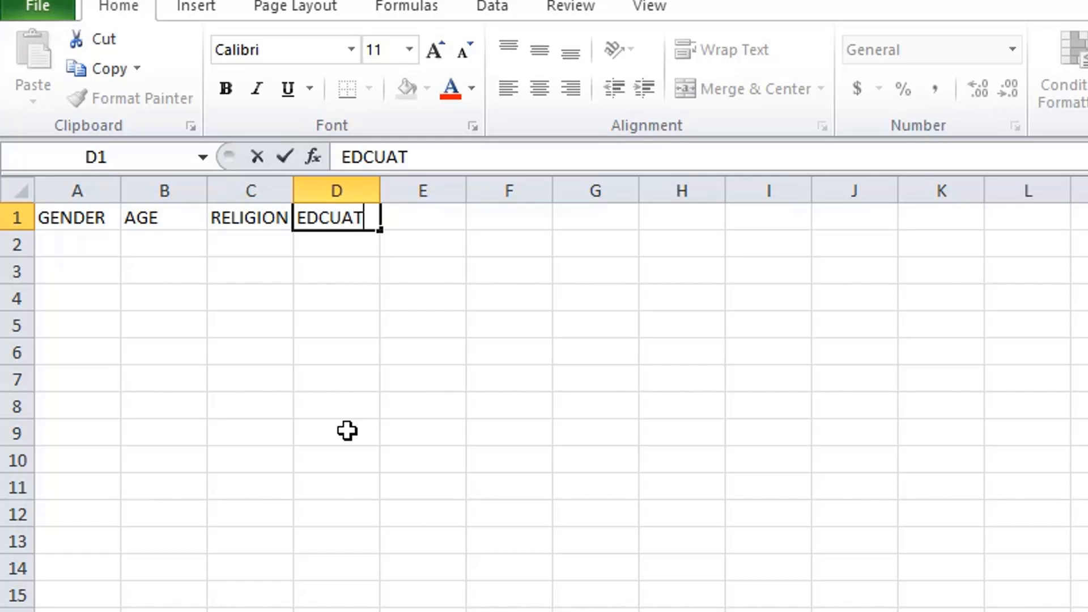
type("IONAL BACKGROUND")
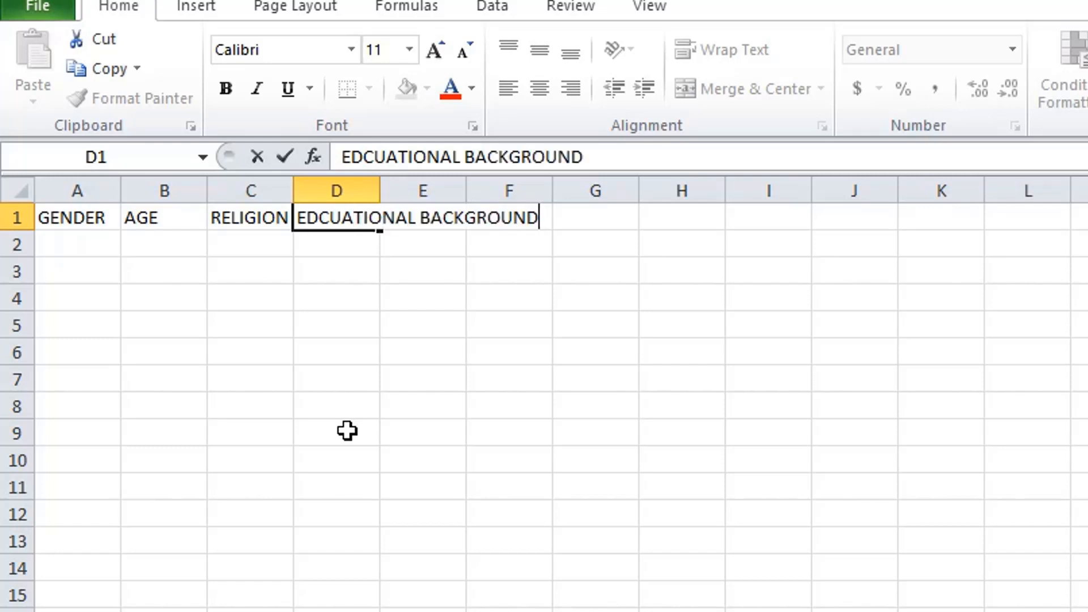
key("Tab")
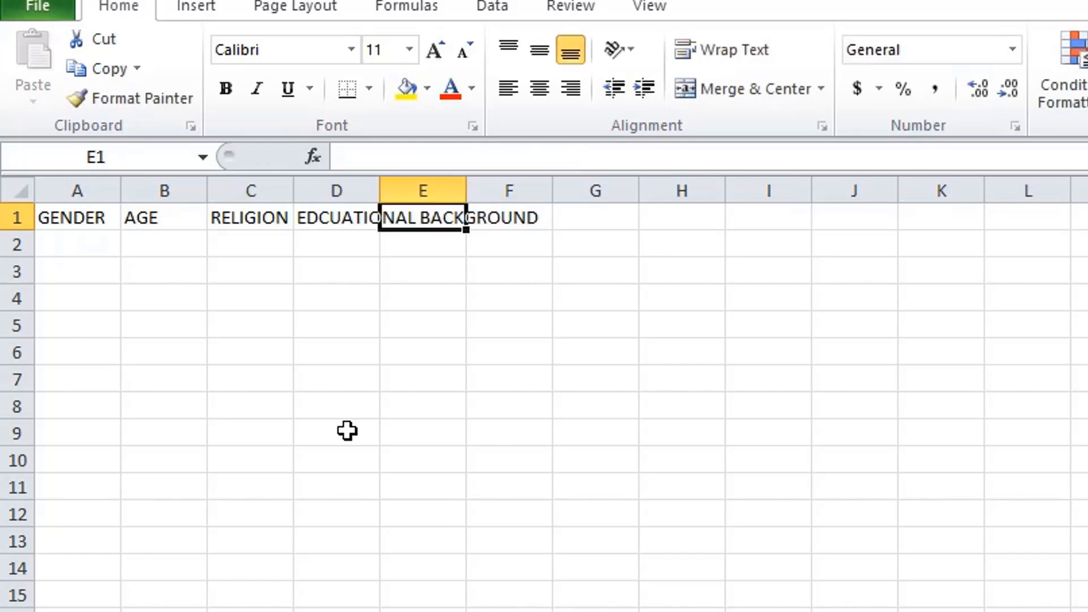
type("OCCUPATION")
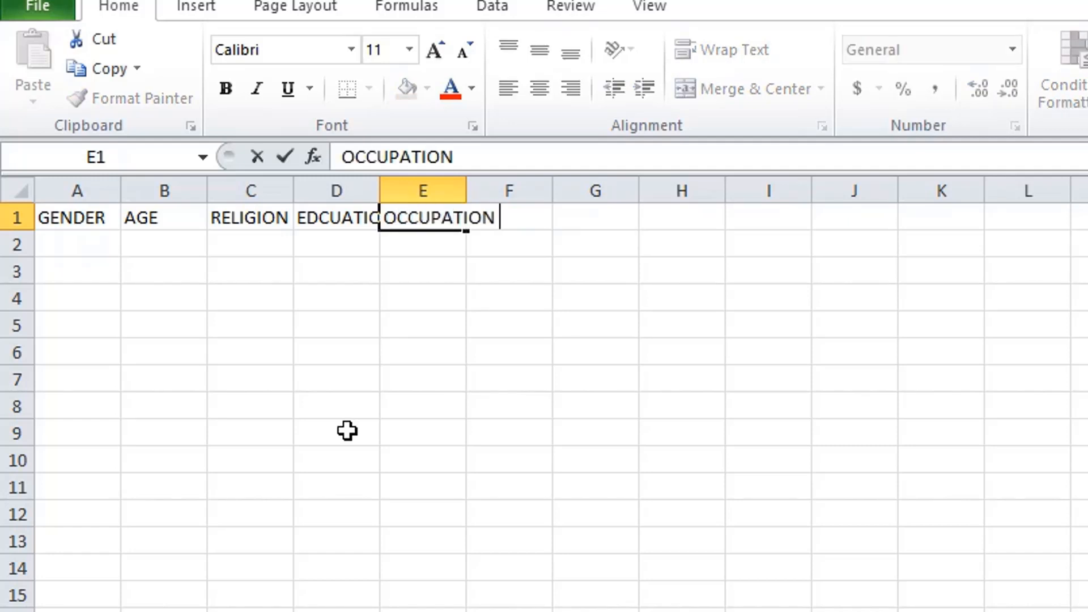
key("Tab")
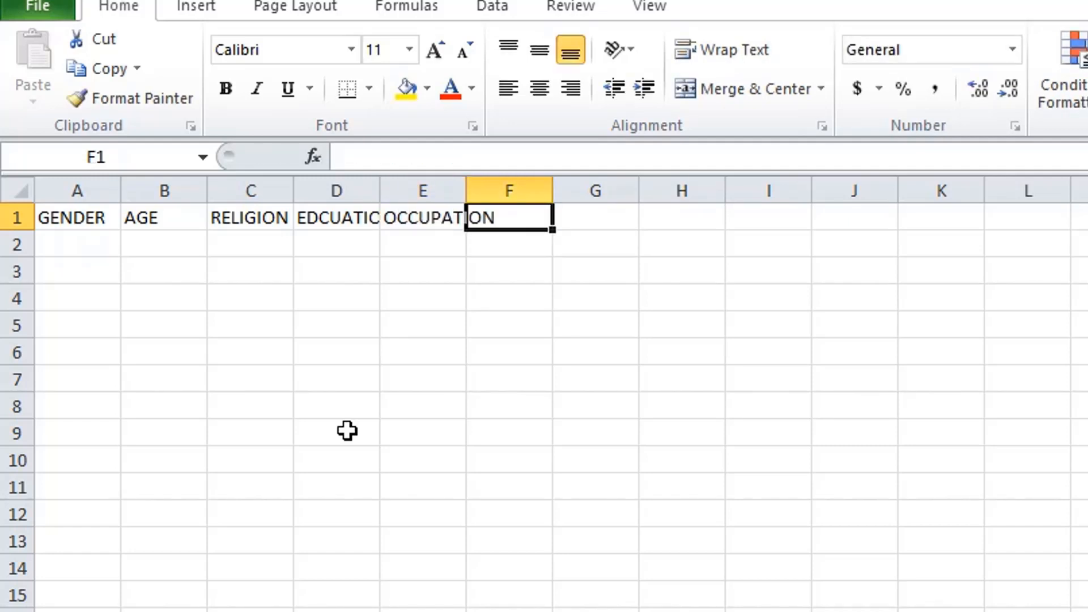
type("ETH")
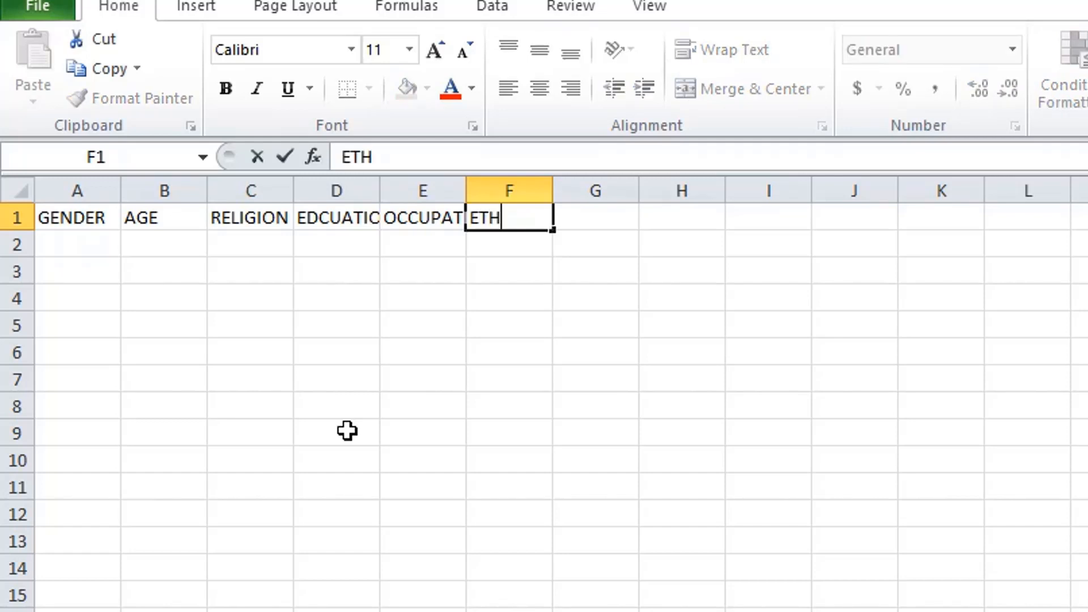
type("ICIP")
key("BackSpace")
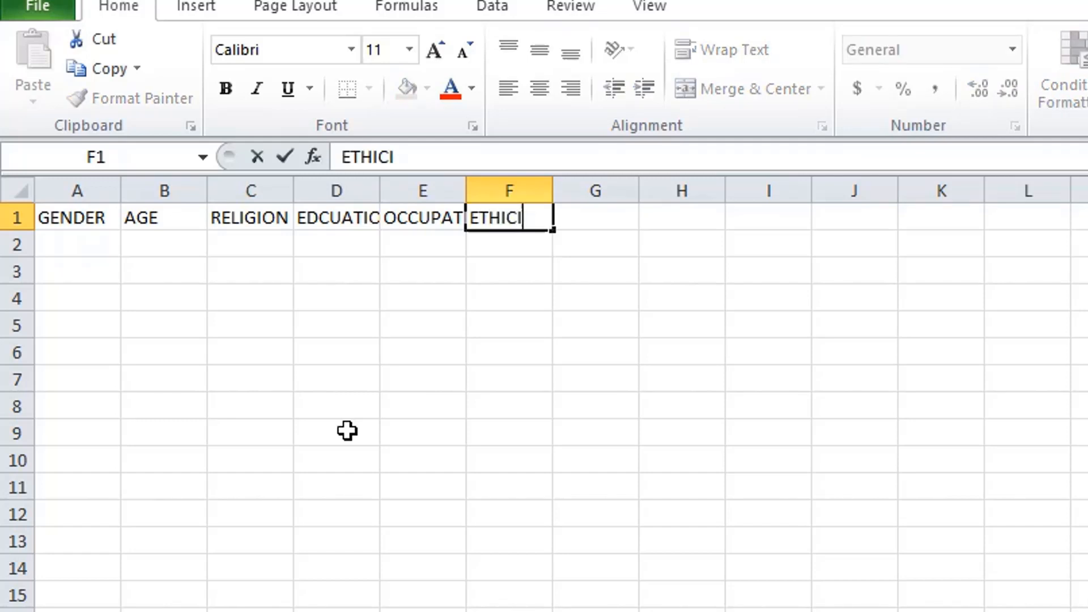
type("TY")
key("Home")
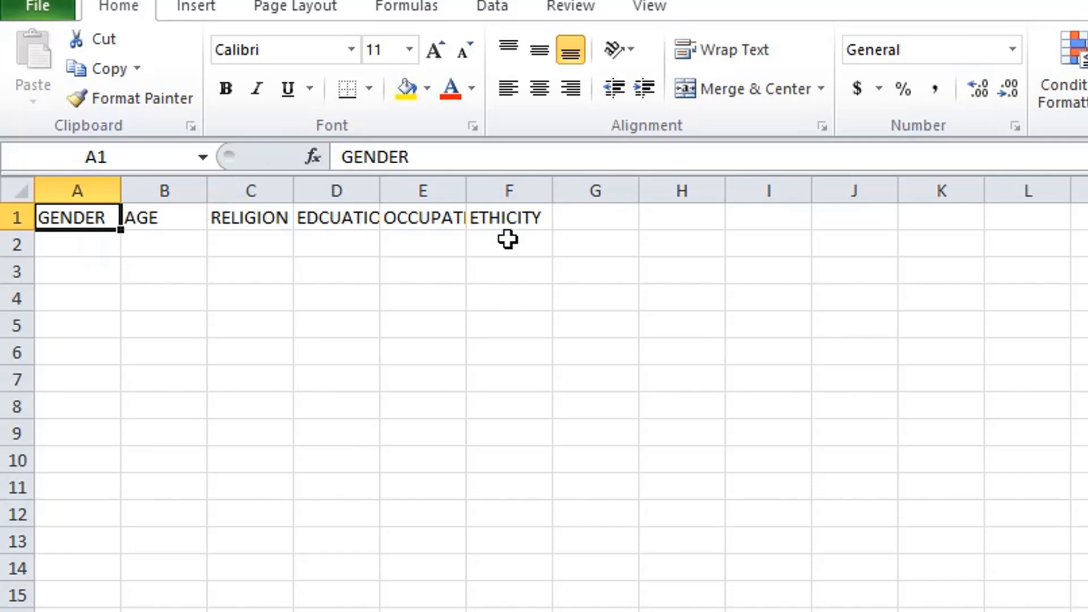
- Add the headers QUESTION 1, QUESTION 2 and QUESTION 3 in cells G1 to I1
left_click(610, 225)
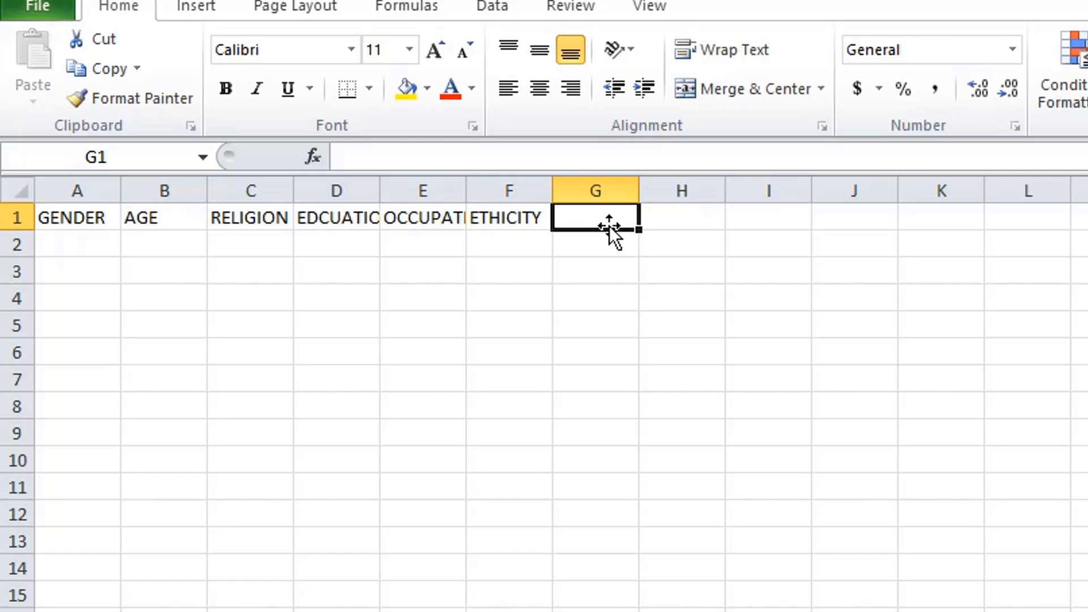
type("QUESTION 1")
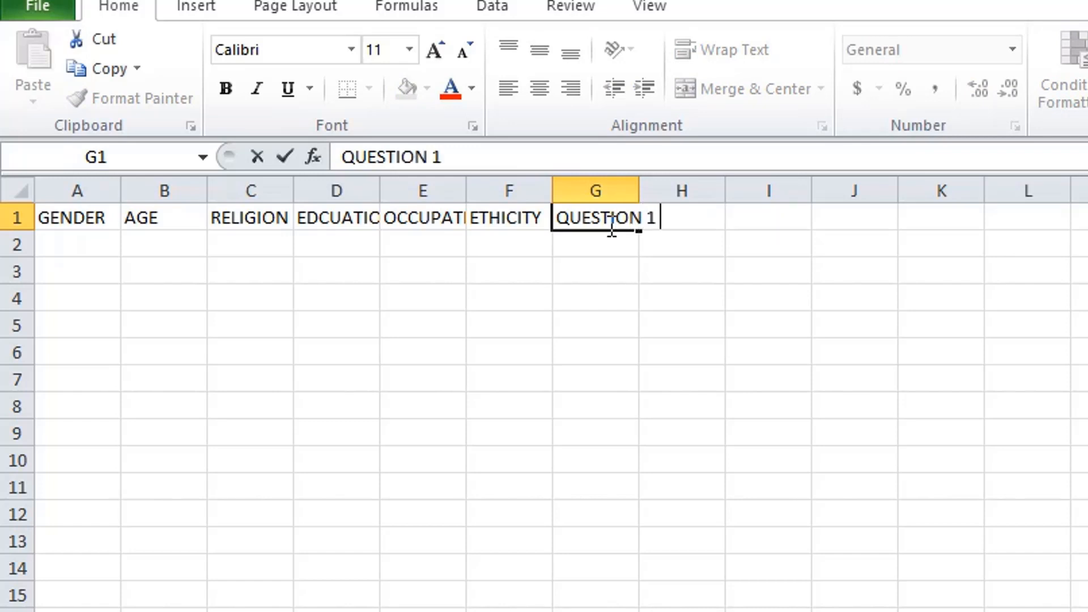
key("Tab")
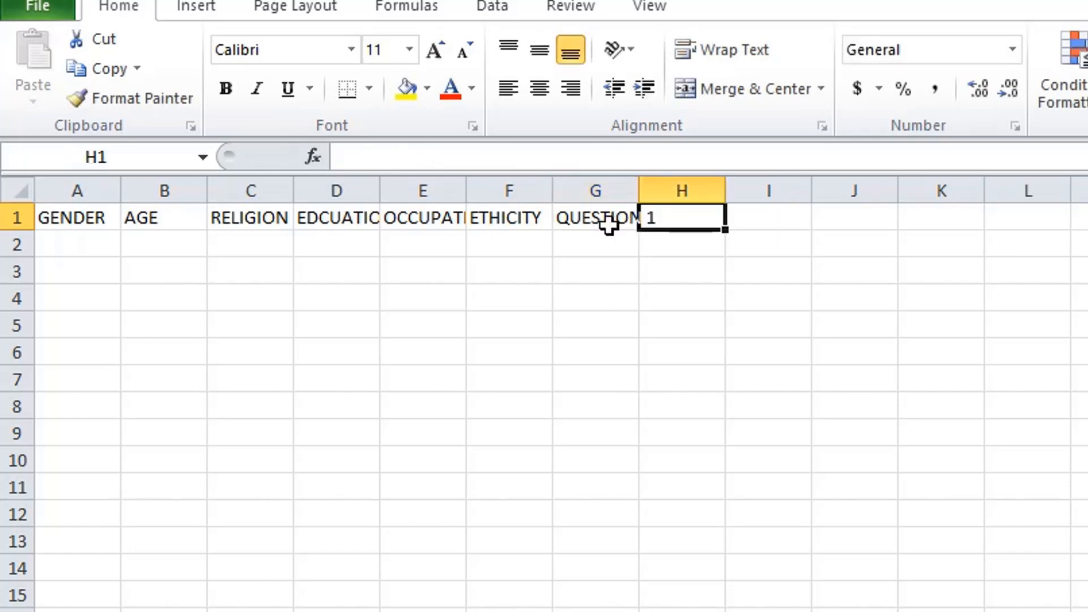
type("QUESTI")
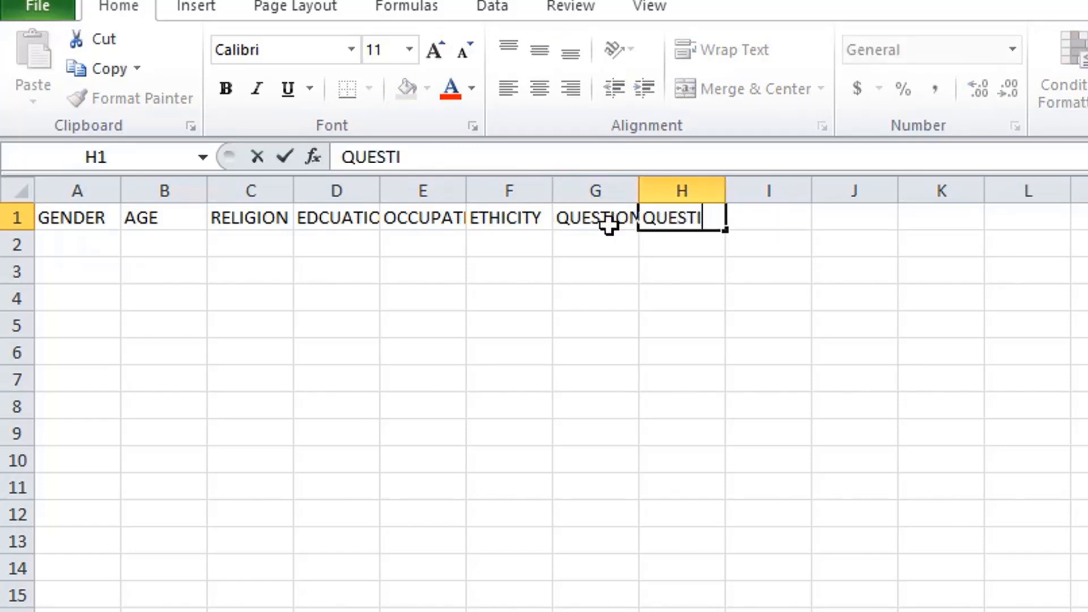
type("ON 2")
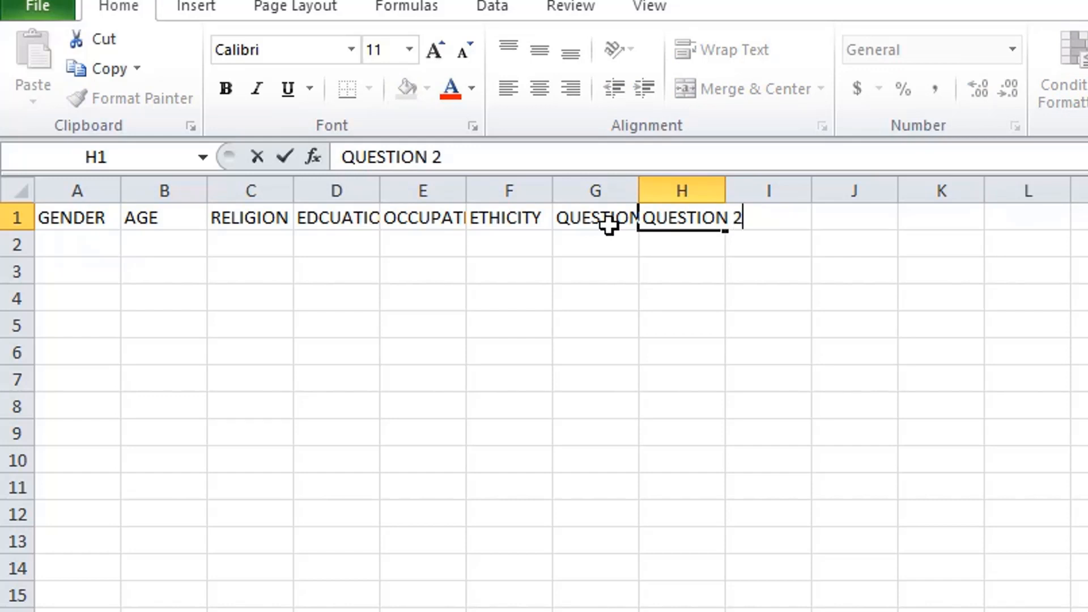
key("Tab")
type("QU")
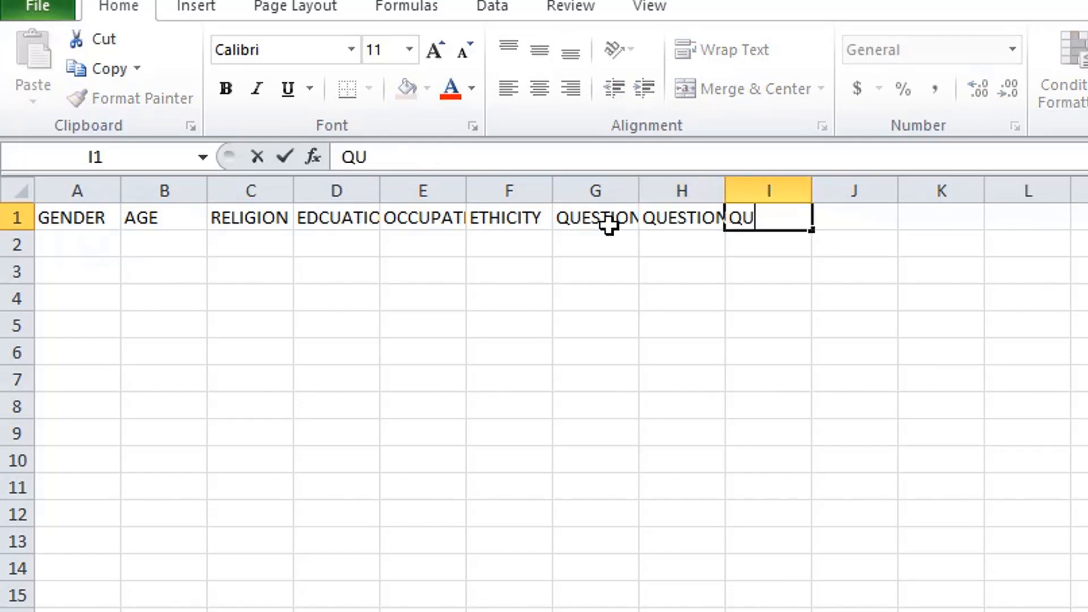
type("ESTION 3")
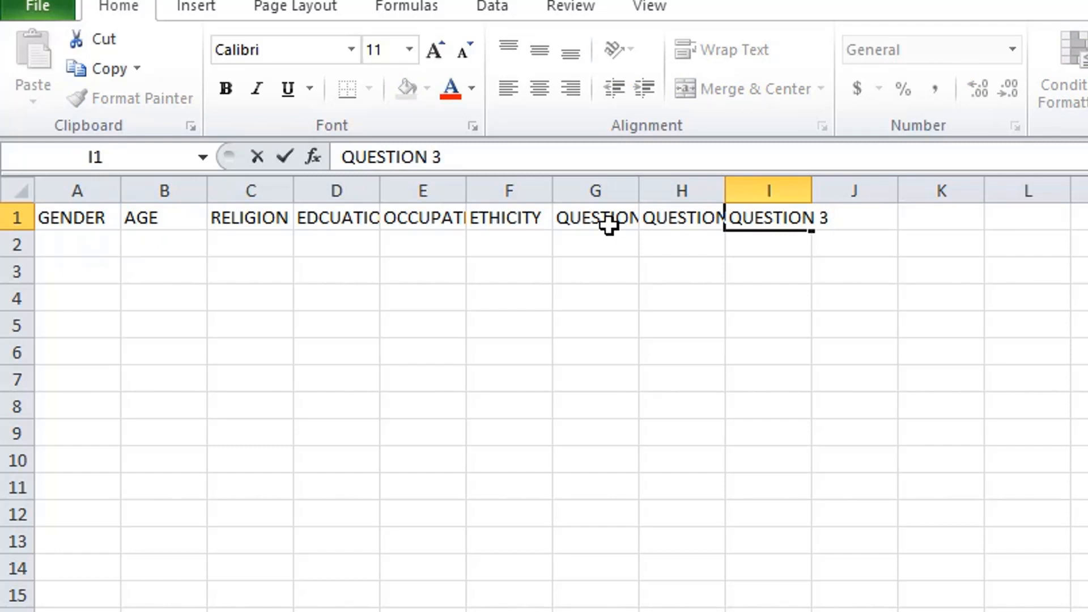
key("Tab")
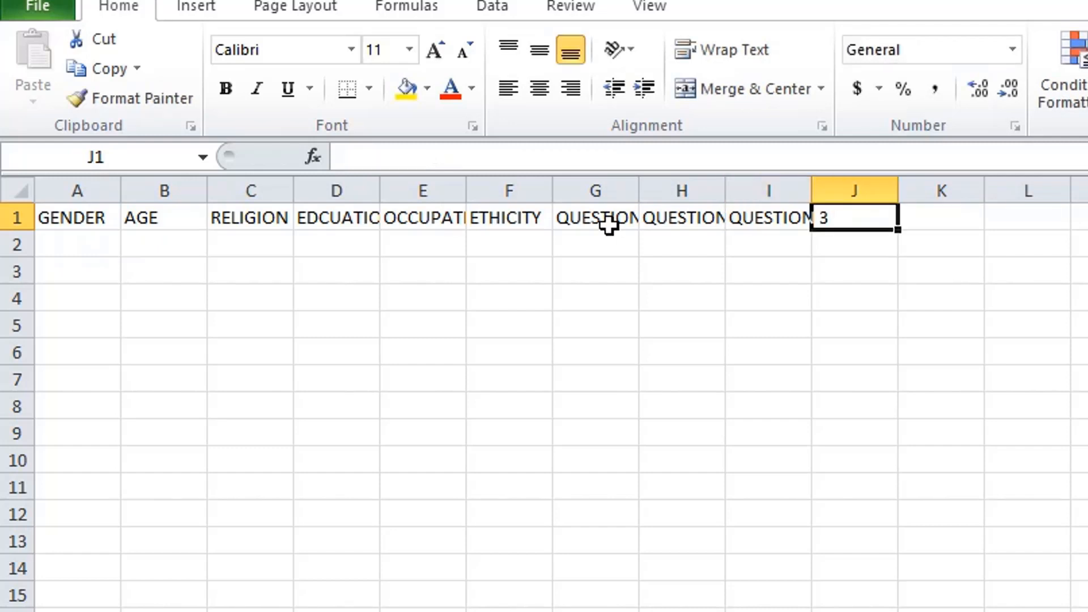
- Add the headers QUESTION 4 and QUESTION 5 in cells J1 and K1
type("QUESTION 4")
key("Tab")
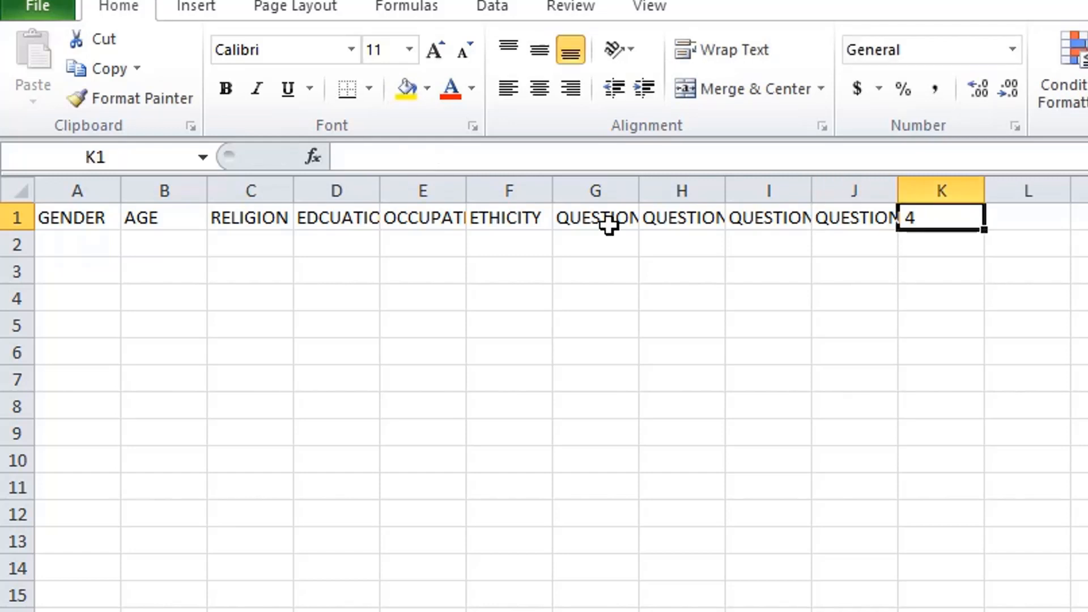
type("QUESTION ")
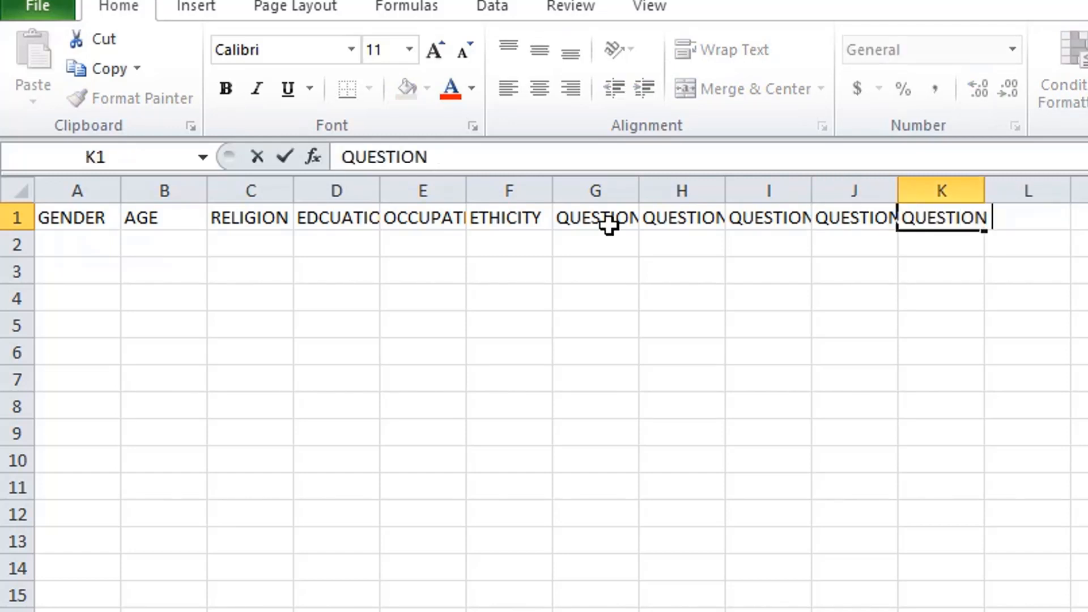
type("5")
key("Tab")
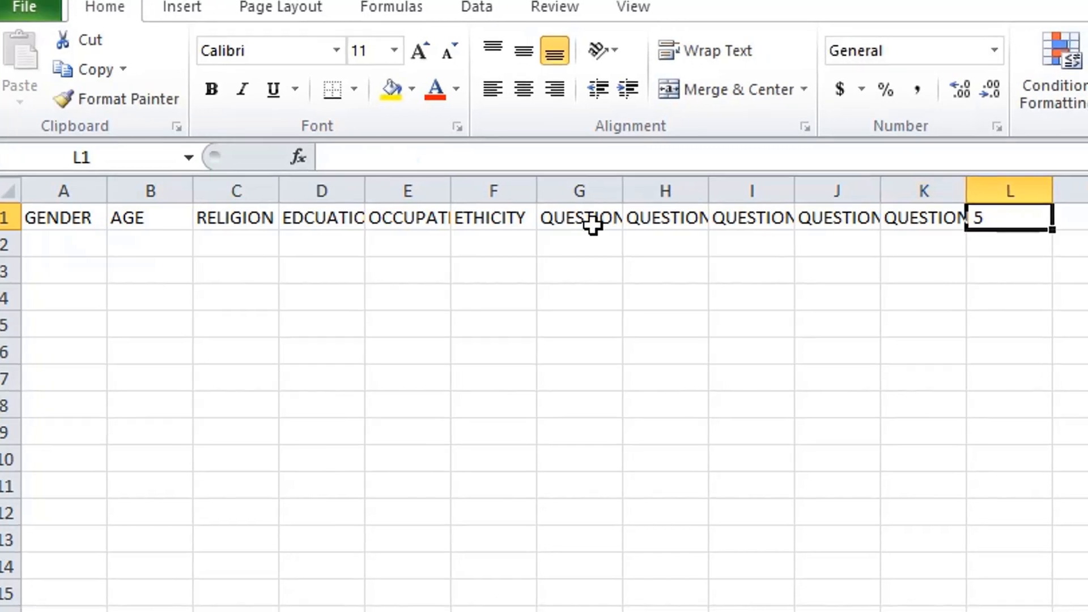
- Add the headers QUESTION 6 and QUESTION 7 in cells L1 and M1
type("QUES")
type("TIO")
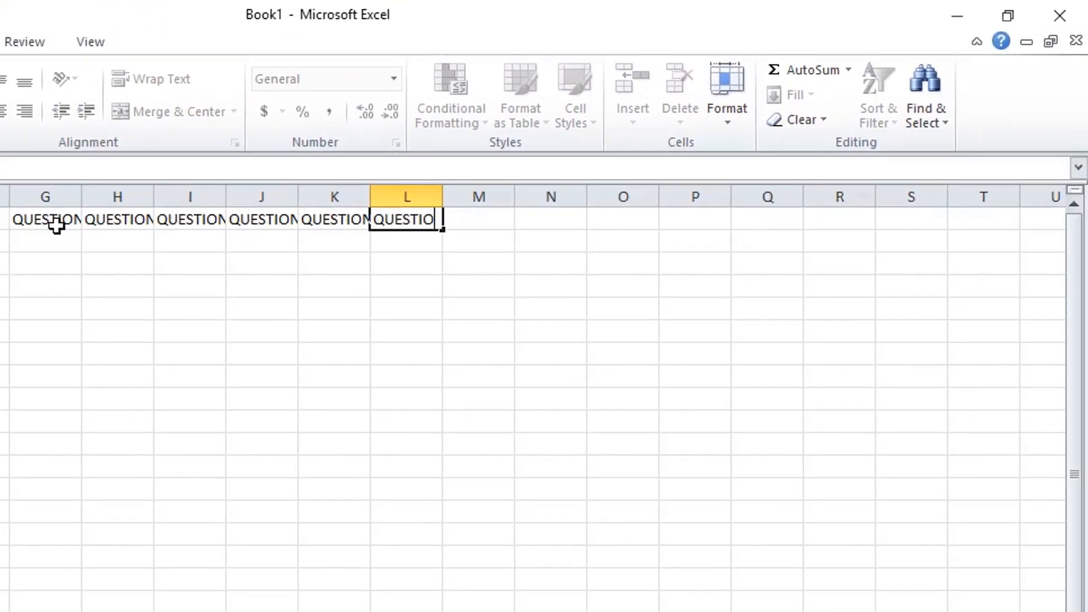
type("N 6")
key("Tab")
type("QUESTION")
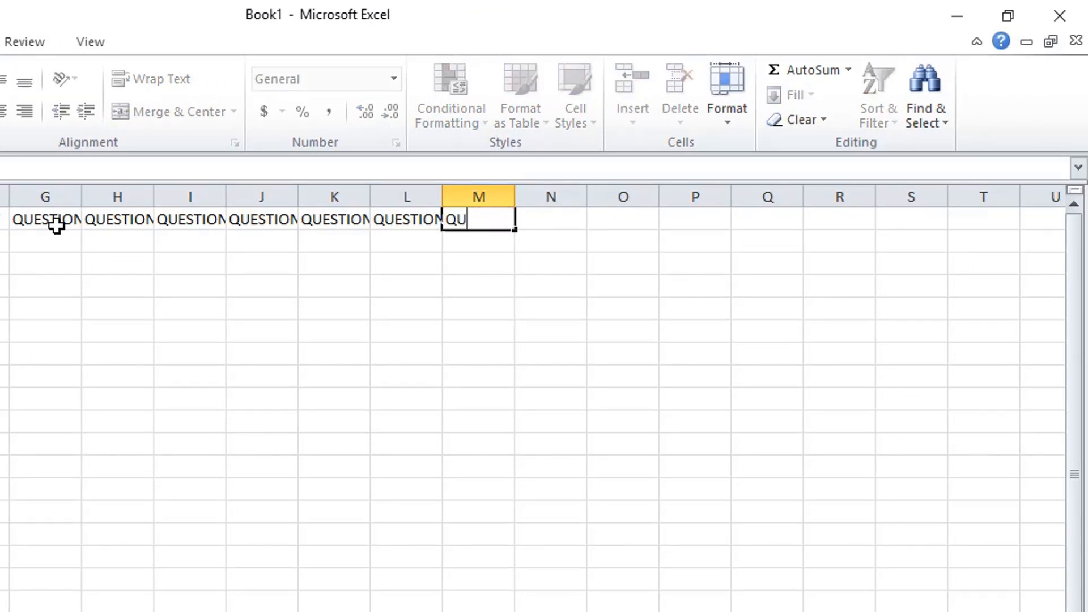
type(" 7")
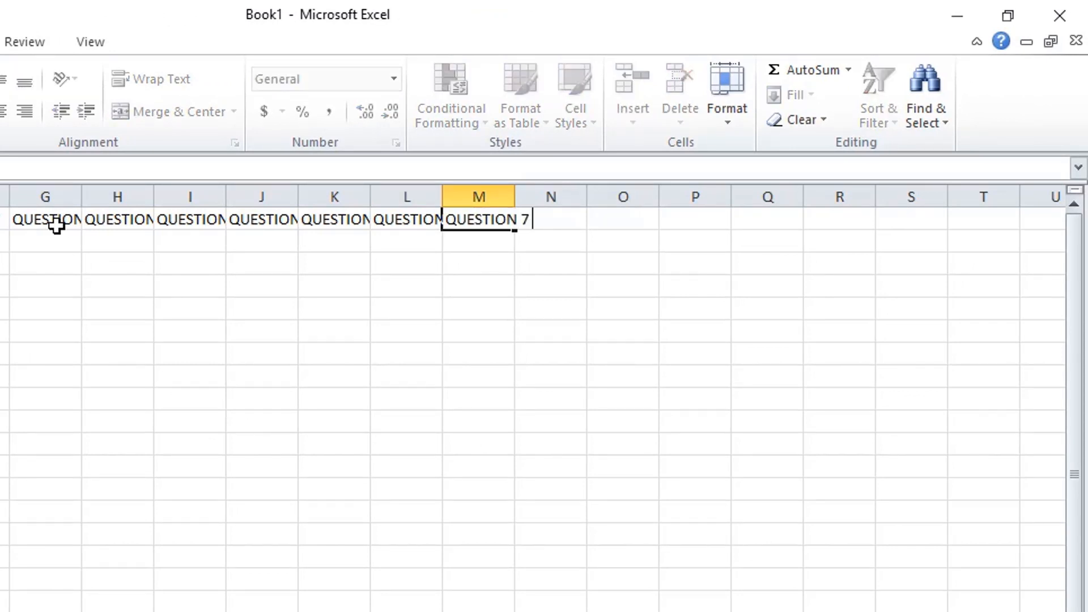
key("Tab")
- Enter the header QUESTION in N1, QUESTION 9 in O1 and QUESTION in P1
type("QUESTION")
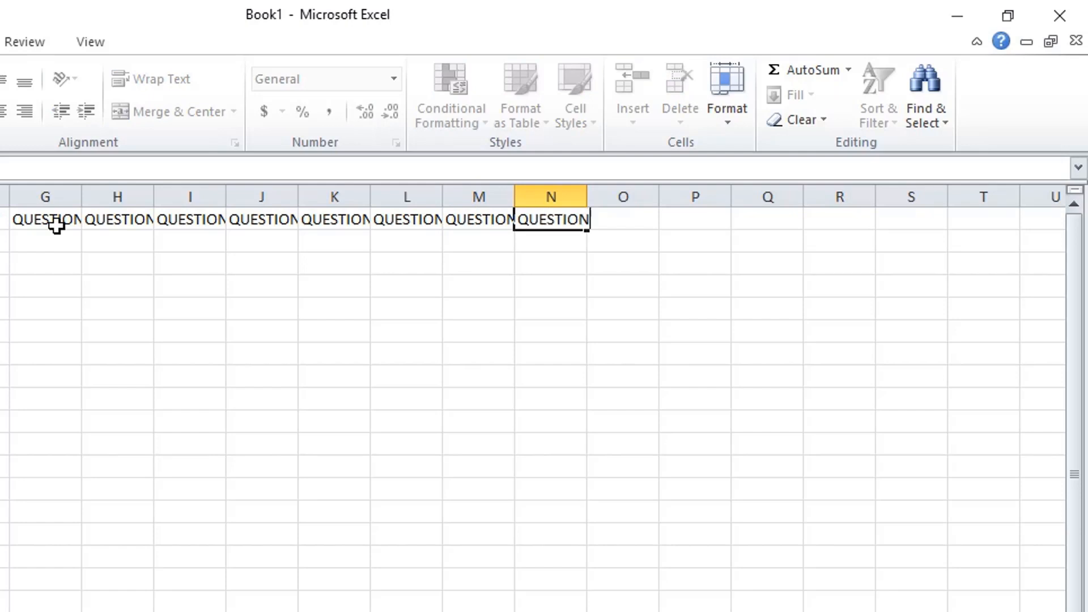
key("Tab")
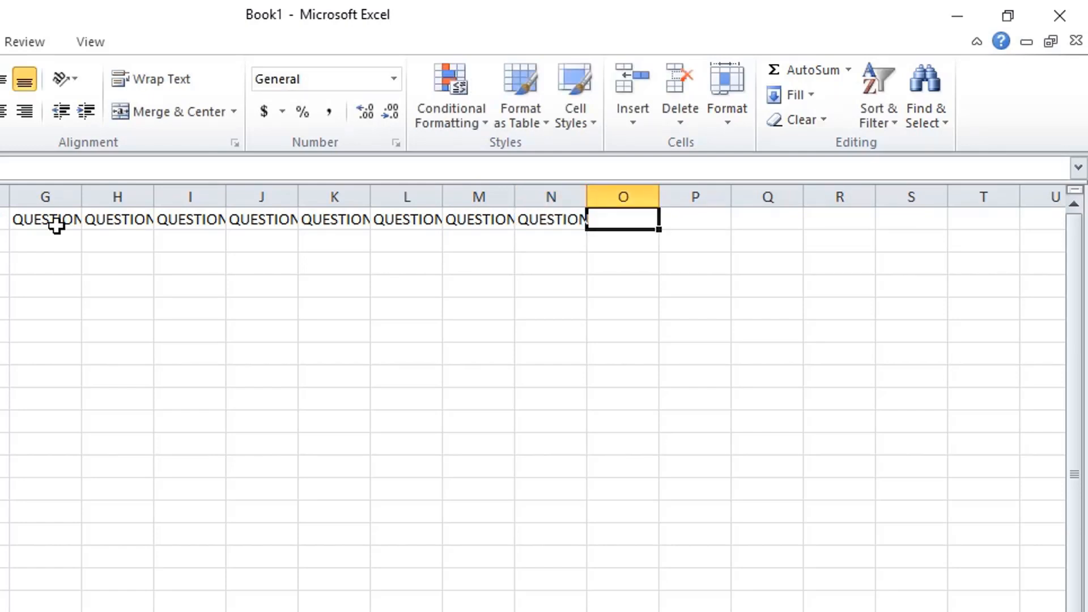
type("QUESTION 9")
key("Tab")
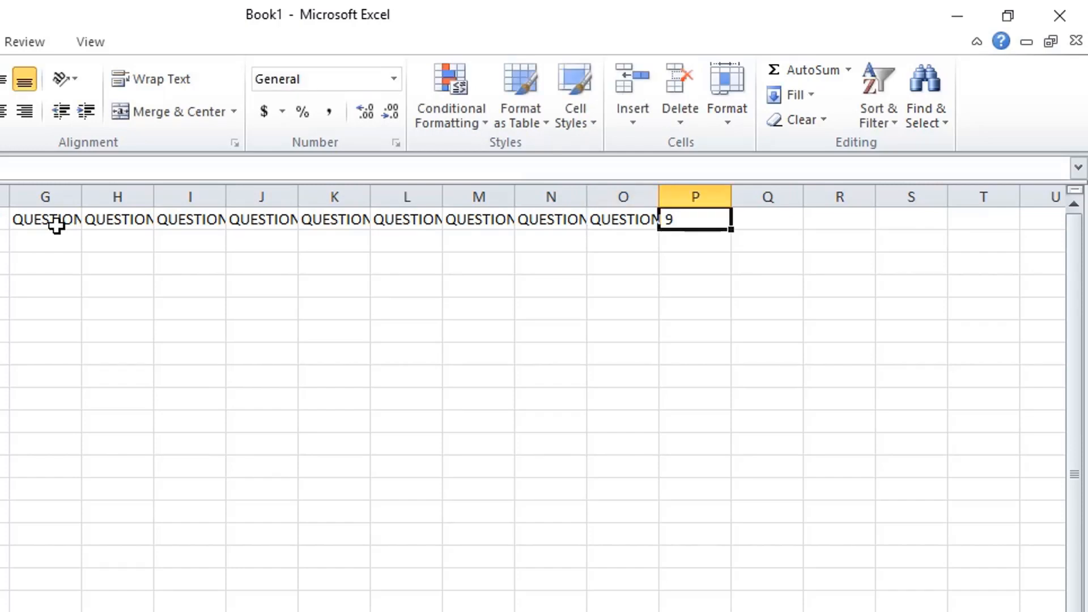
type("QUESTION")
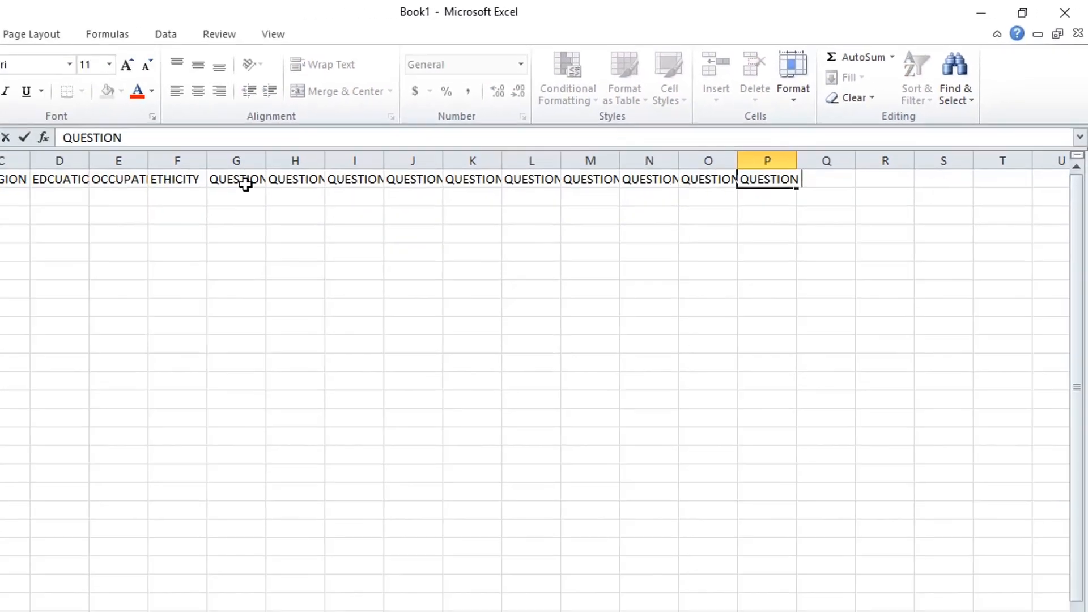
left_click(246, 192)
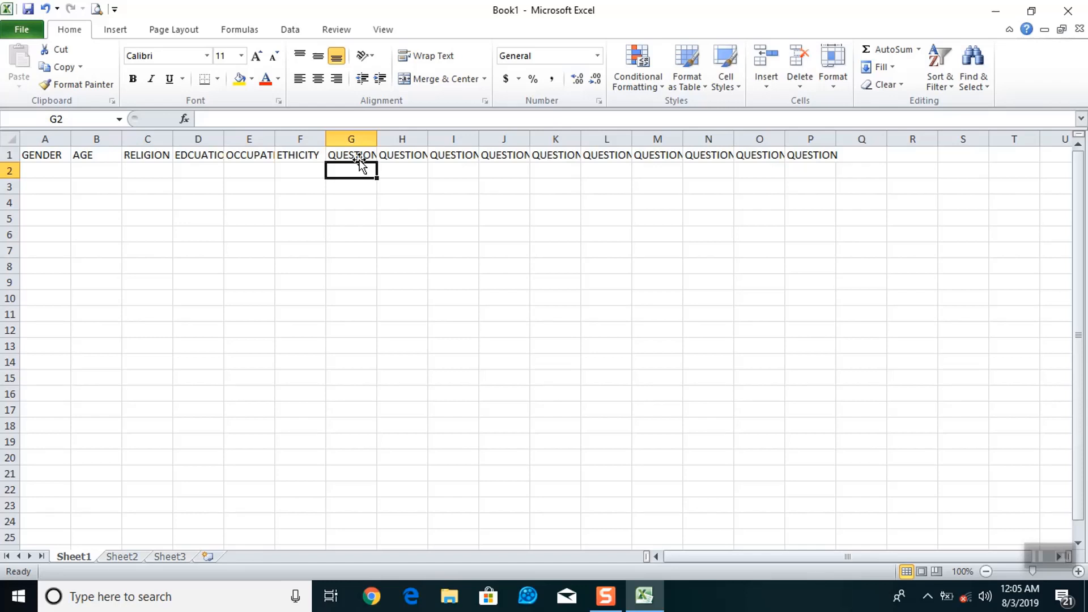
- Fit the widths of columns A through H to their row 1 headers, from GENDER to QUESTION 2
left_click_drag(72, 139, 85, 141)
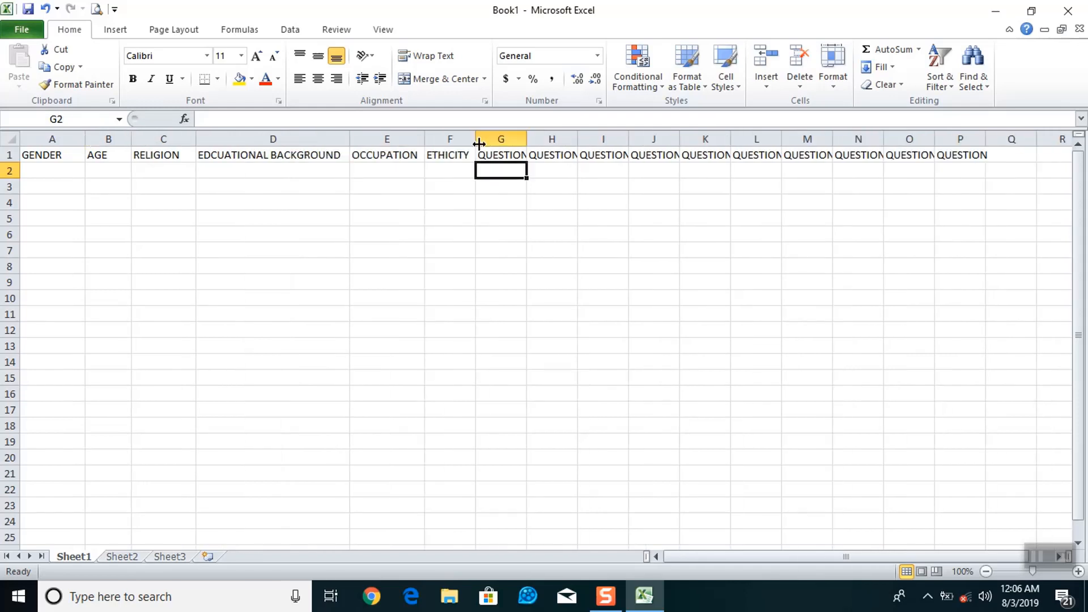
left_click_drag(479, 144, 477, 141)
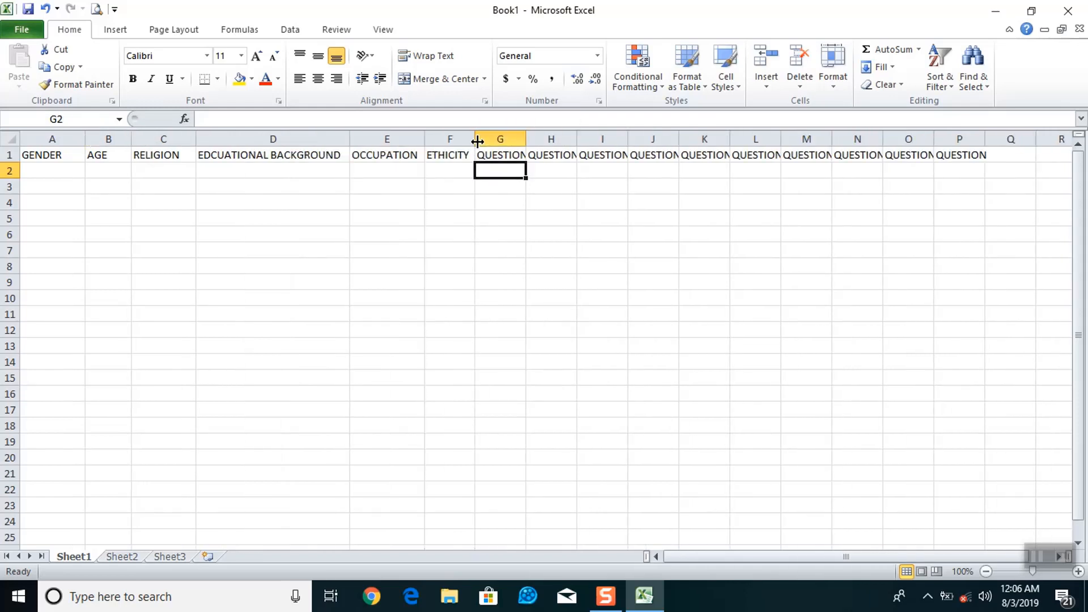
double_click(526, 139)
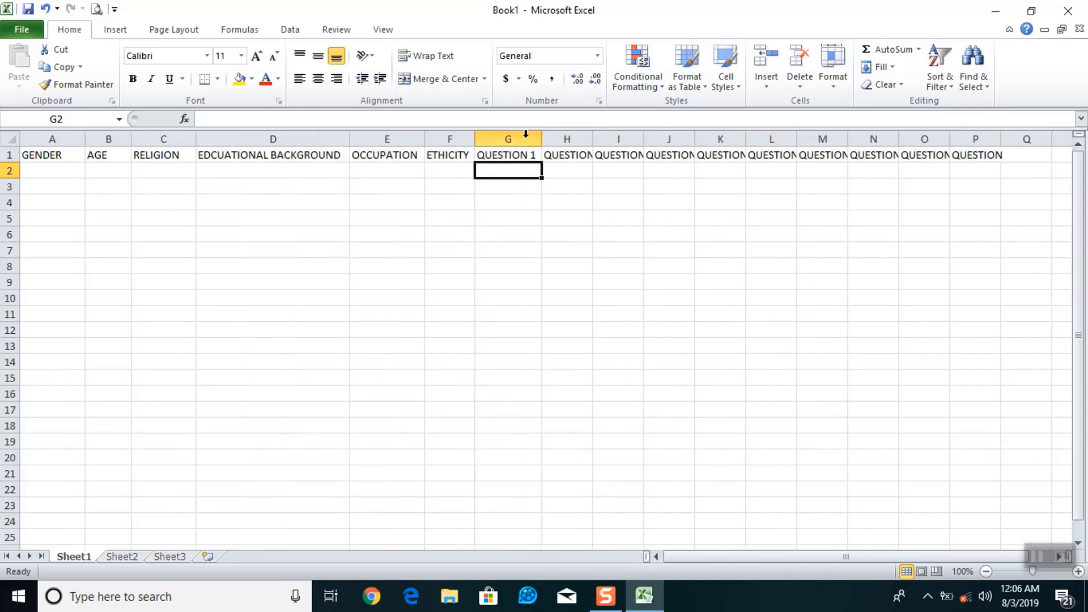
left_click(595, 139)
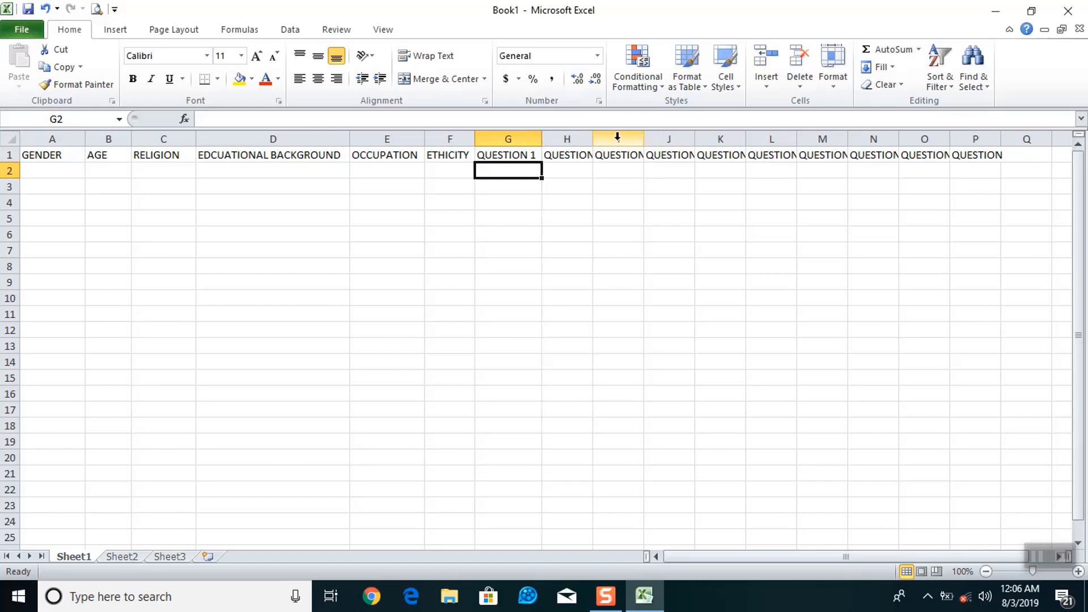
double_click(593, 140)
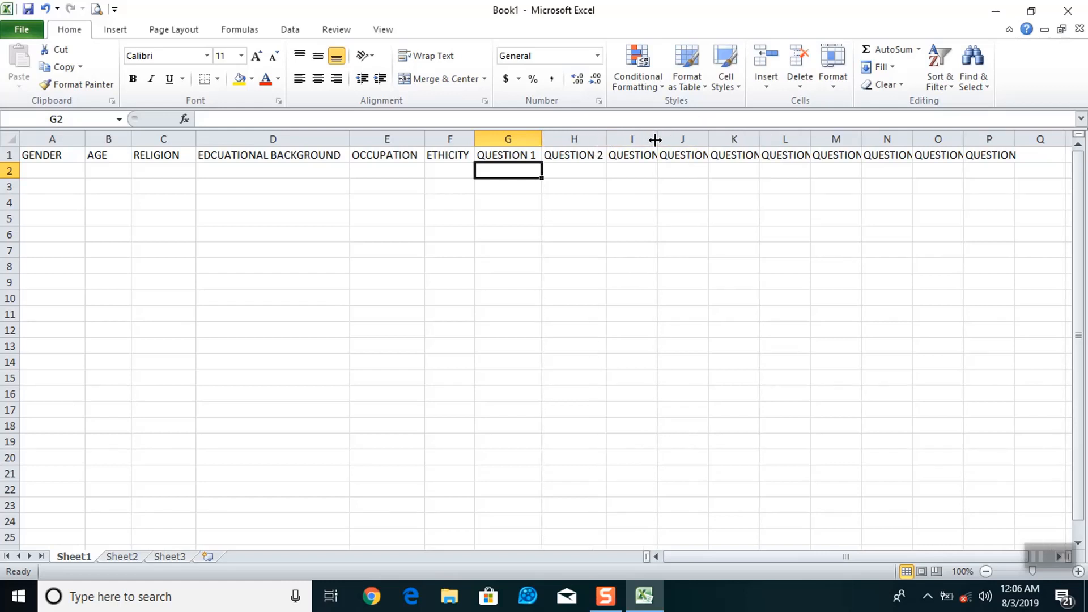
- Fit the widths of columns I through O to their question headers in row 1
double_click(658, 140)
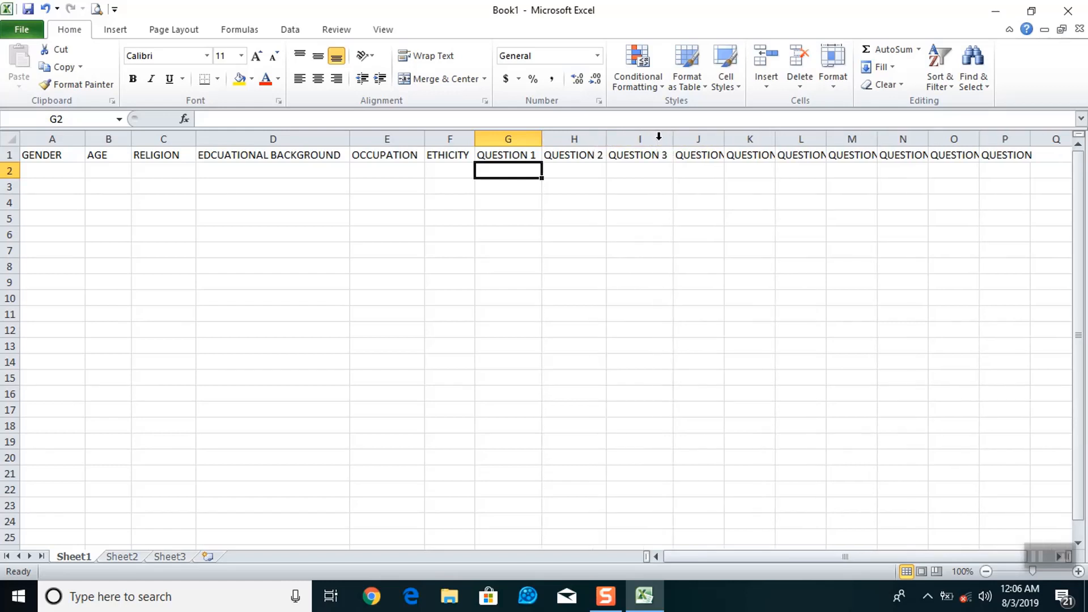
double_click(722, 141)
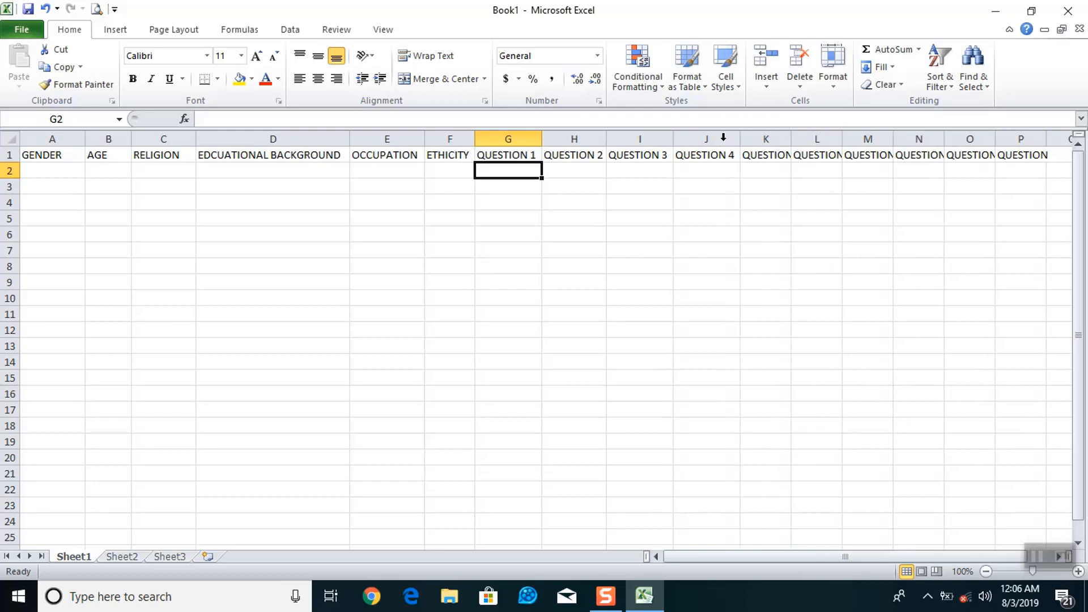
double_click(786, 140)
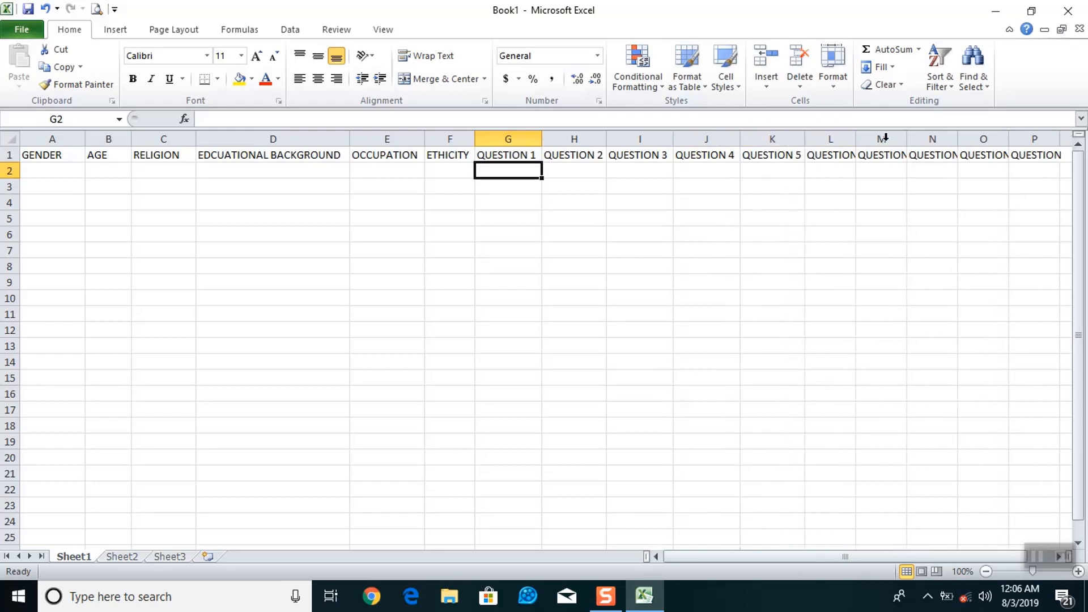
double_click(856, 141)
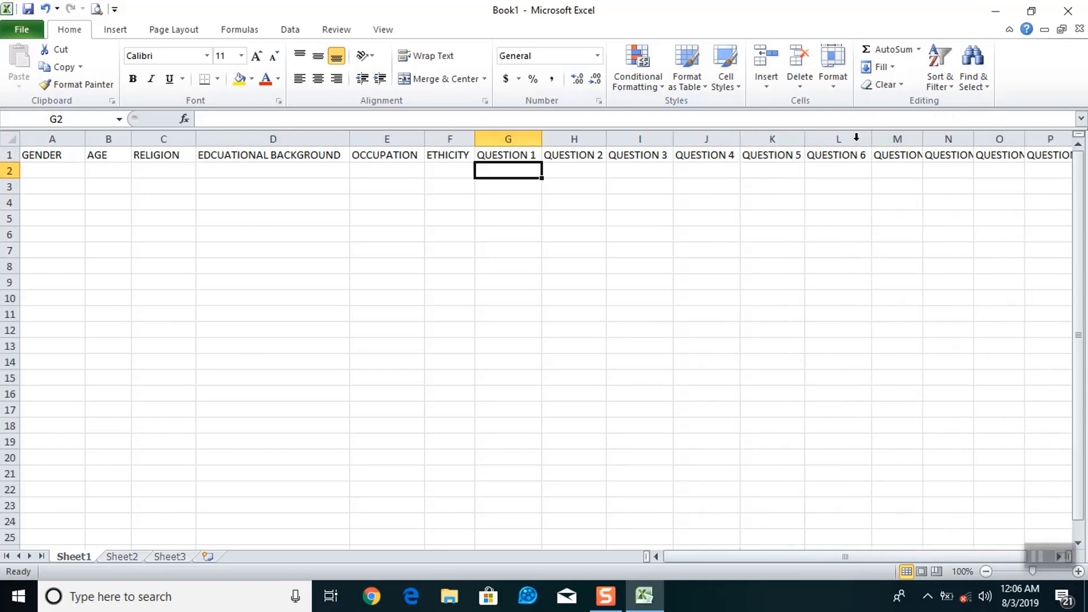
double_click(920, 141)
left_click_drag(990, 139, 1063, 141)
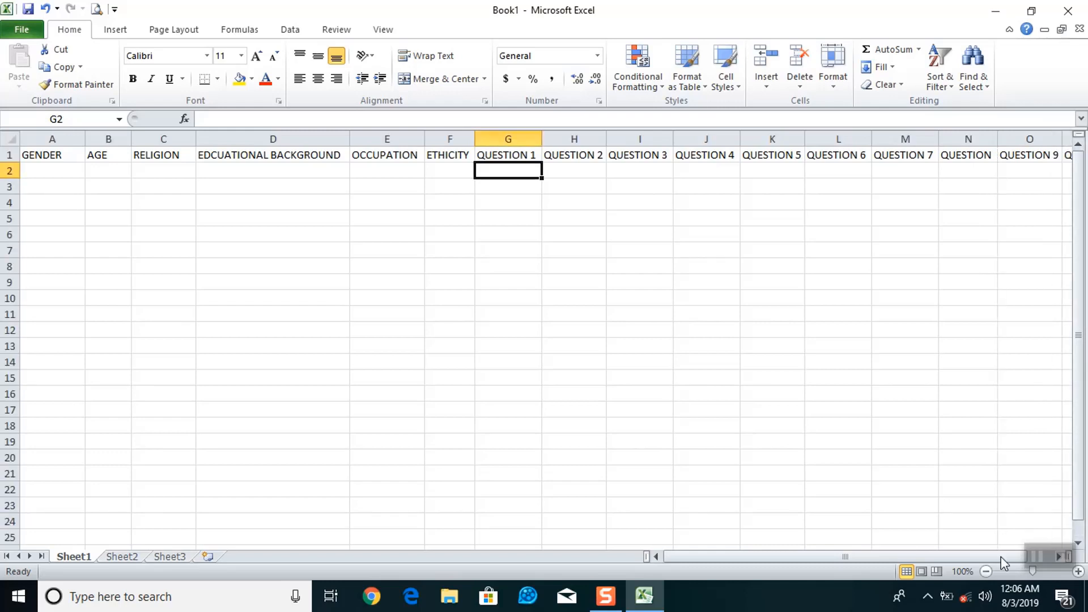
- Widen column P and change the header in P1 to QUESTION 10
left_click_drag(988, 558, 1000, 553)
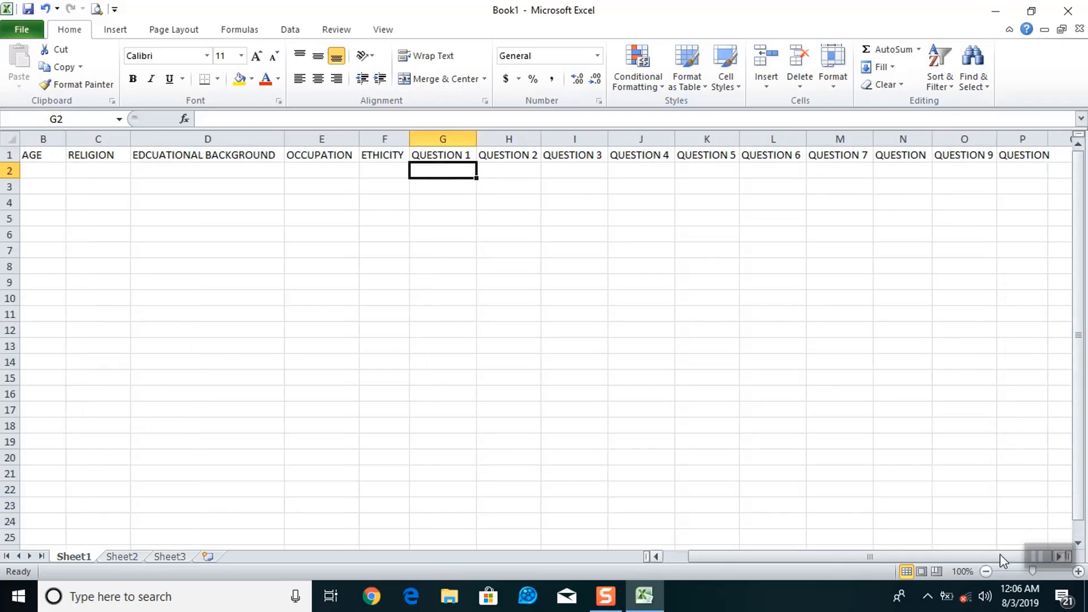
double_click(1047, 155)
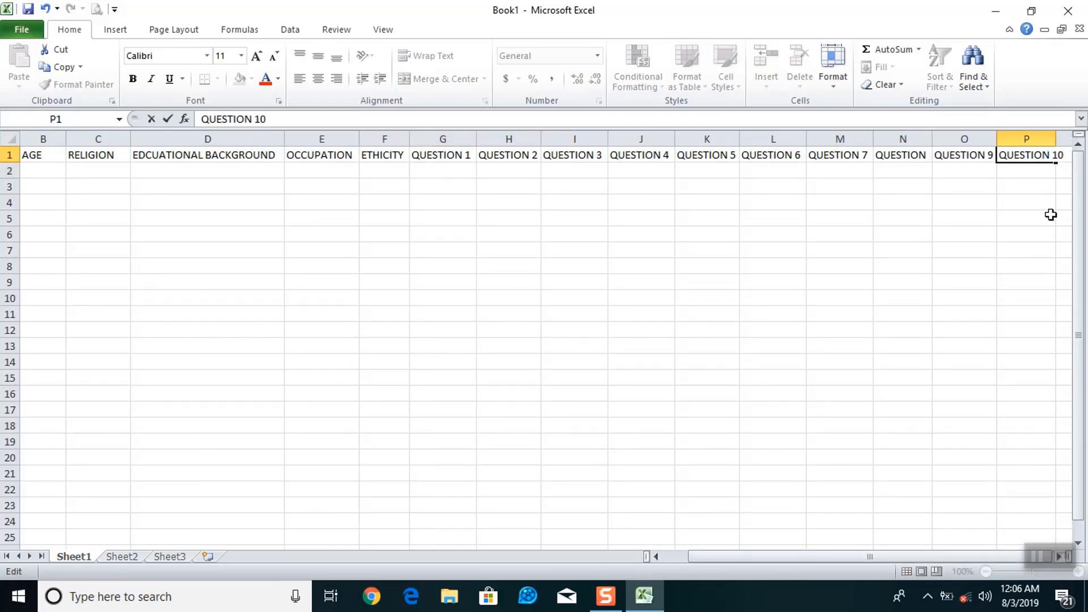
left_click(977, 238)
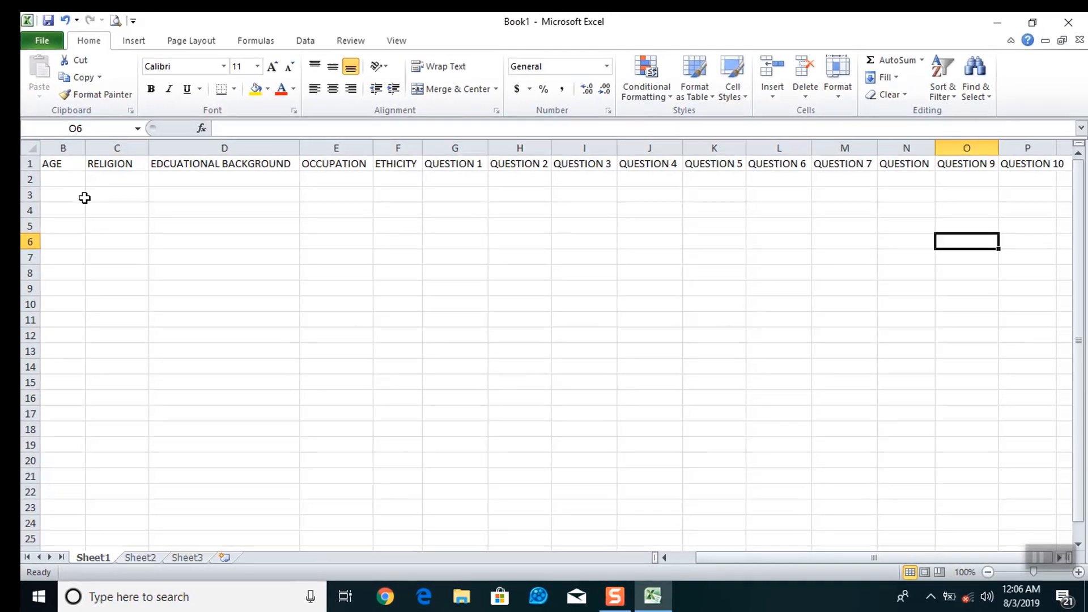
- Convert the header row A1:P1 into a table, marking that the table has headers
left_click(58, 185)
key("Left")
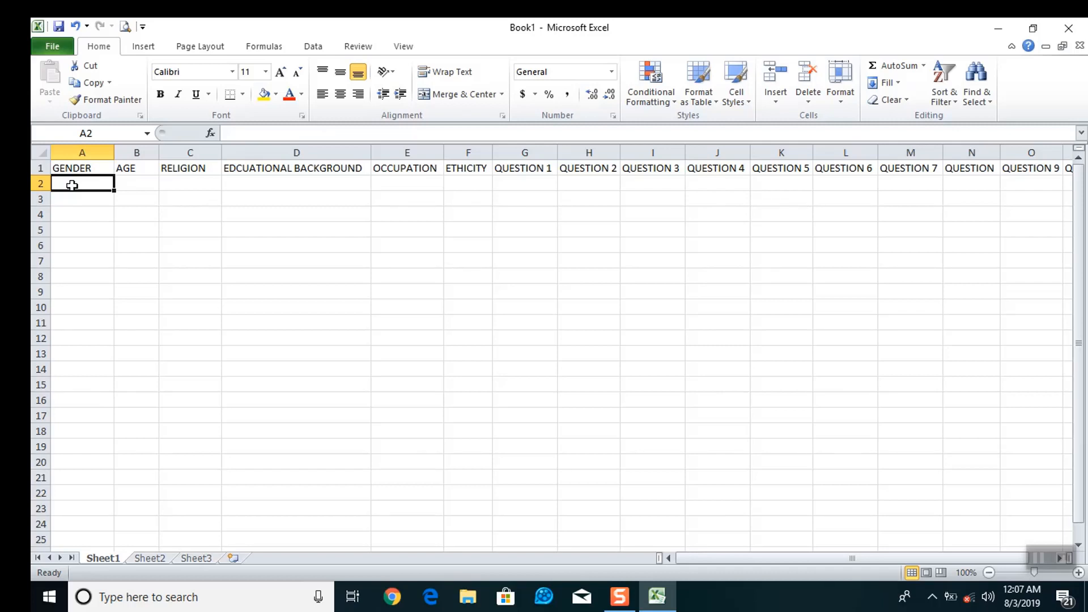
left_click(72, 167)
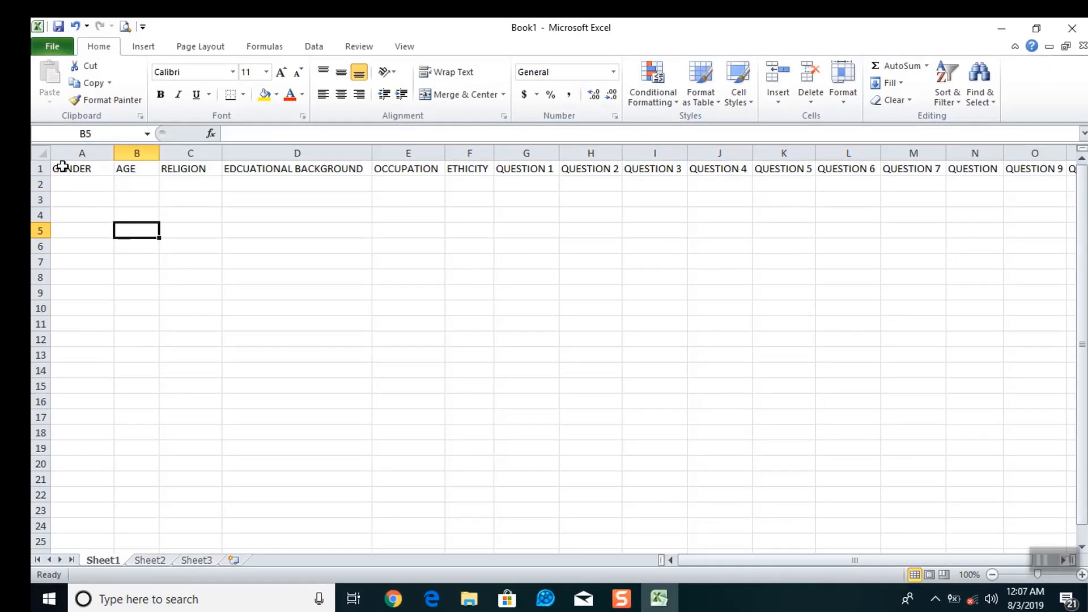
left_click_drag(62, 166, 961, 161)
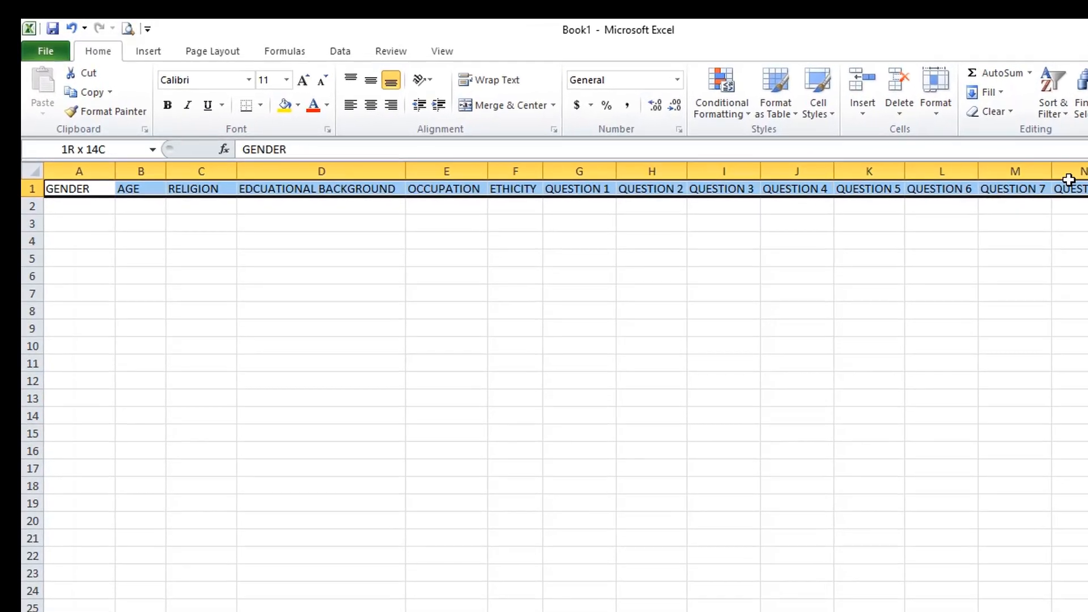
left_click_drag(1069, 180, 1087, 188)
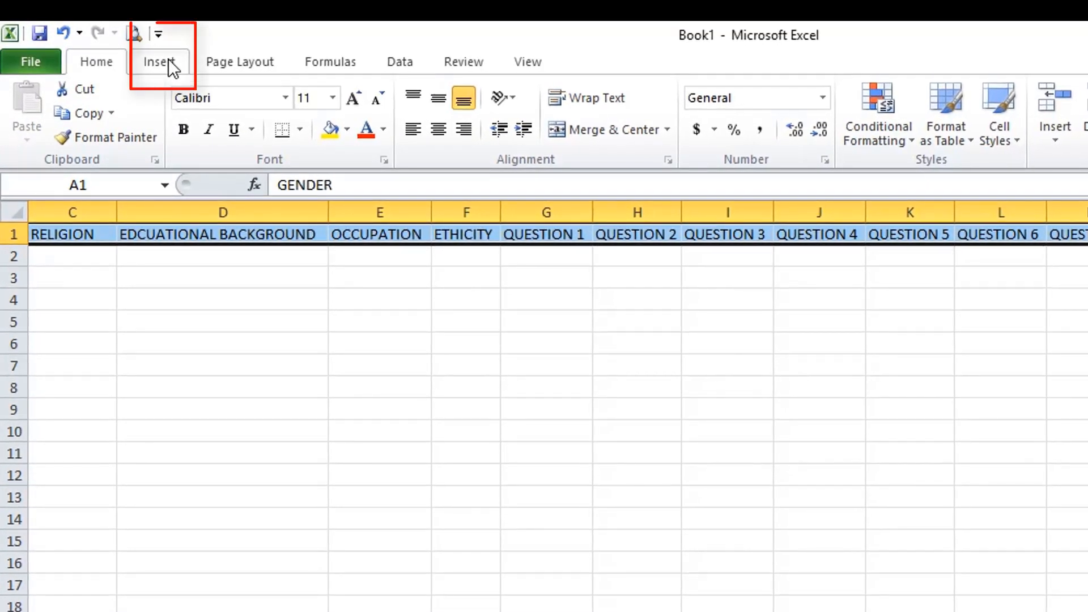
left_click(169, 59)
left_click(93, 101)
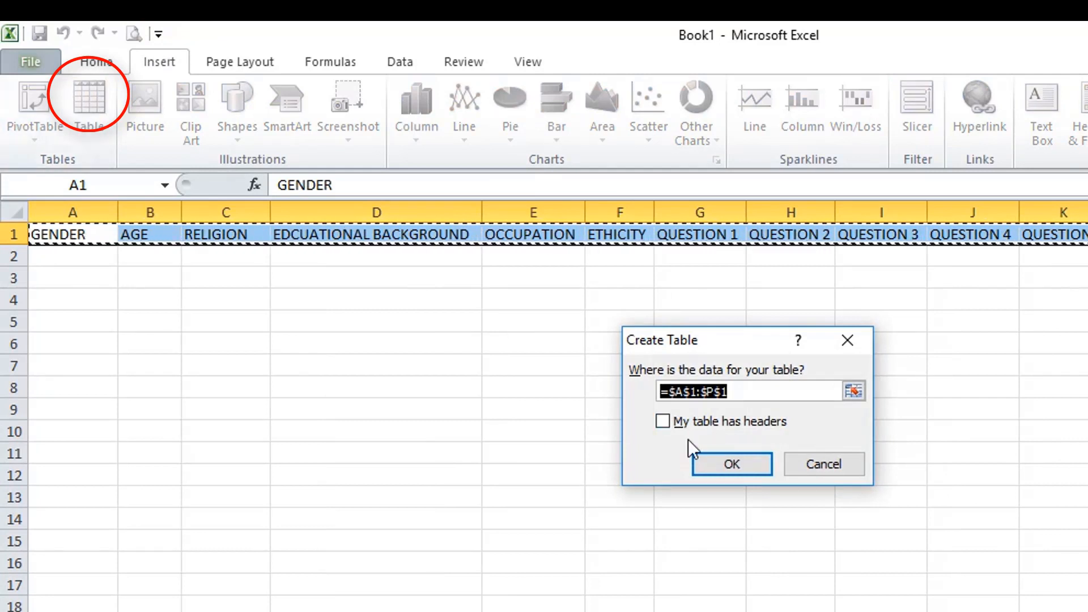
left_click(664, 421)
left_click(746, 466)
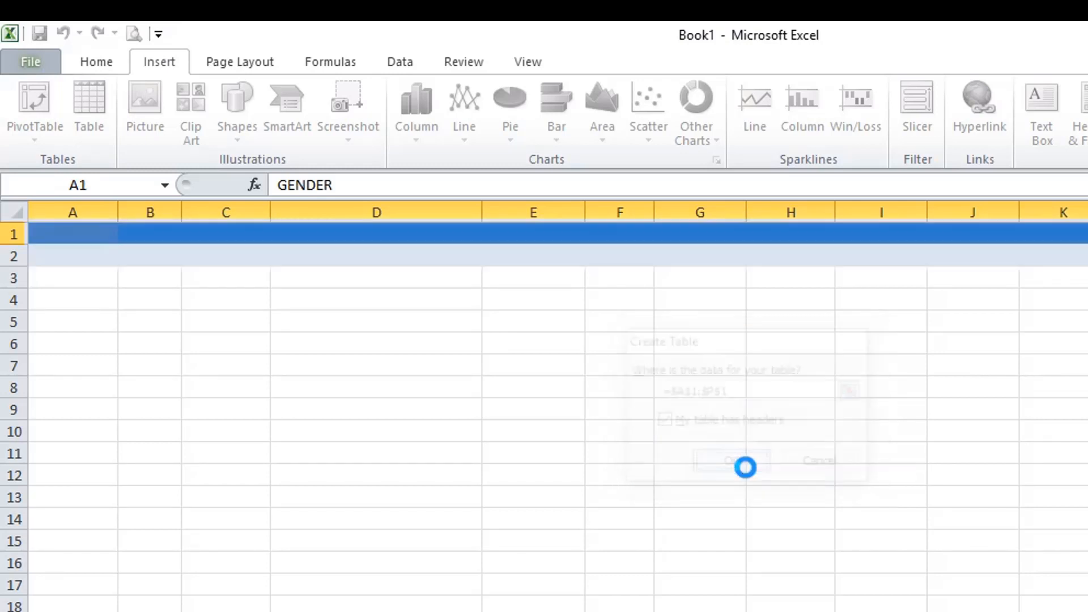
left_click(194, 328)
left_click(399, 482)
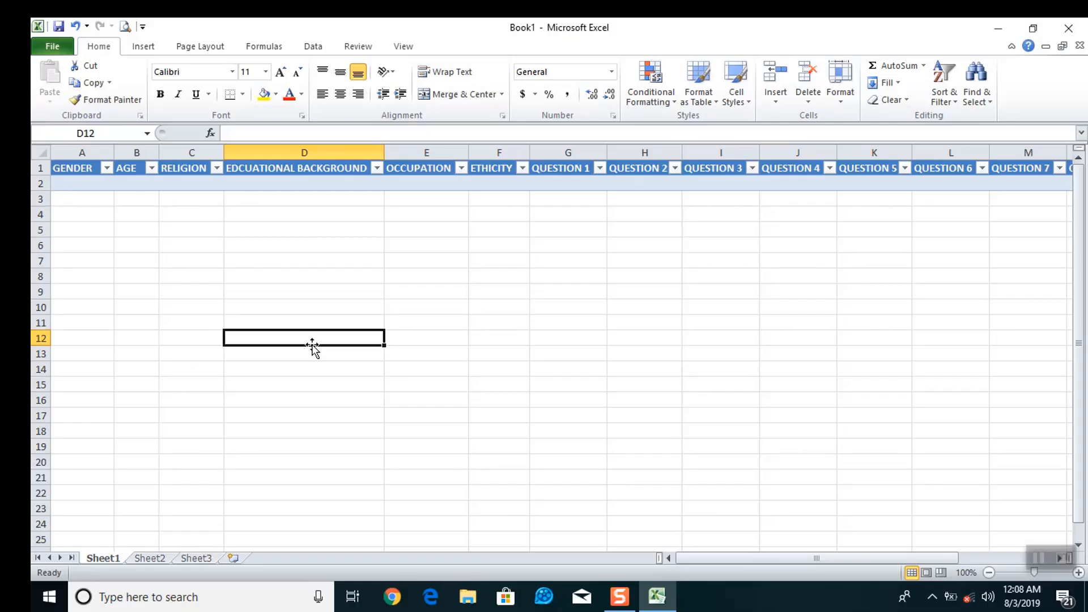
- Examine the filter options of the GENDER, AGE and EDCUATIONAL BACKGROUND columns
left_click(107, 169)
left_click(151, 169)
left_click(377, 168)
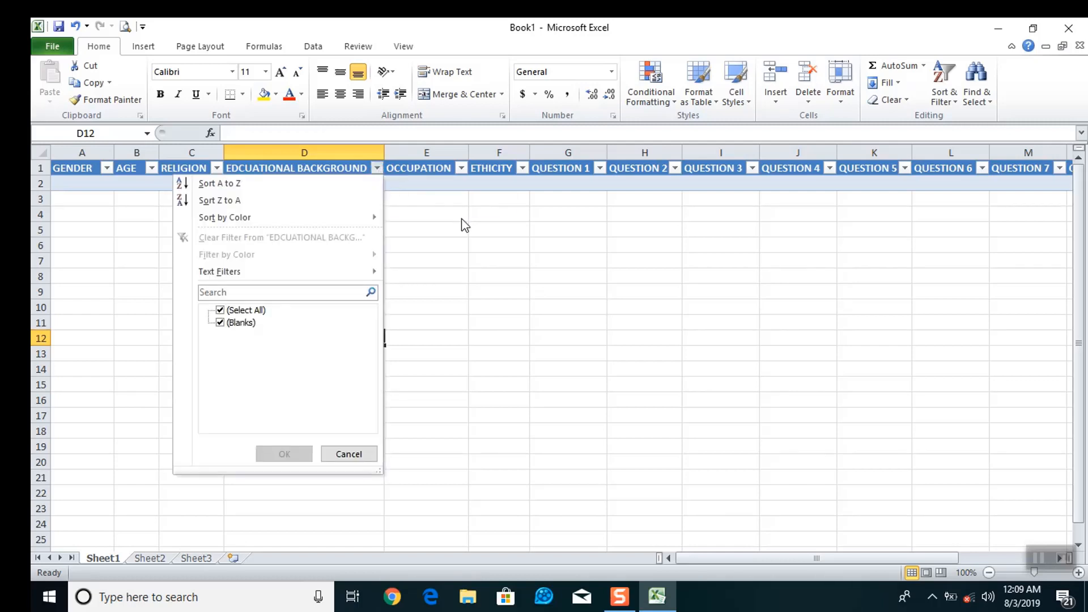
left_click(464, 176)
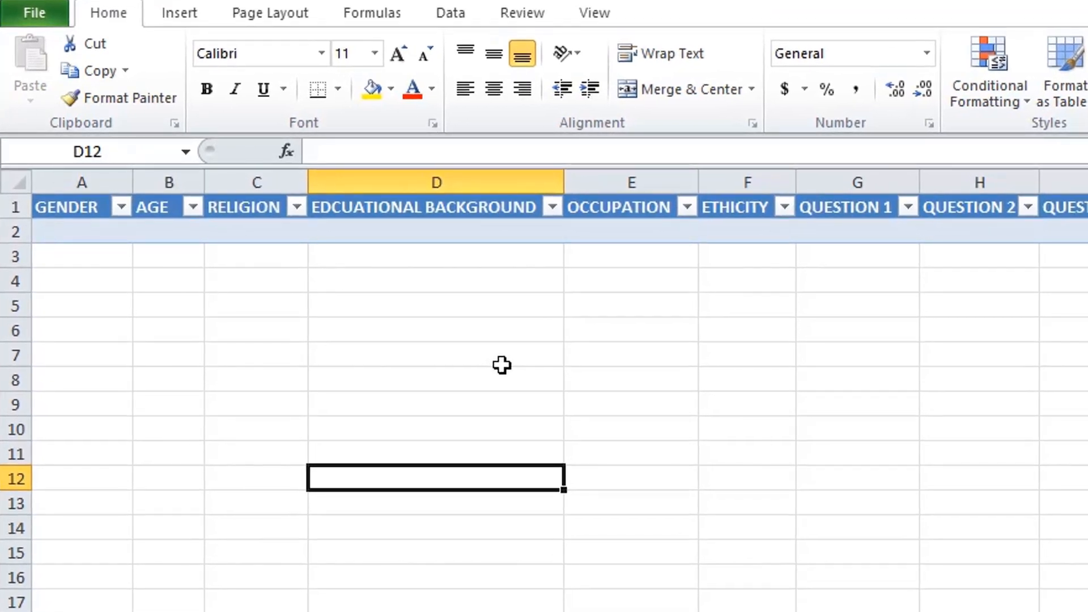
- Open the ribbon customization settings in Excel Options and move the dialog aside
left_click(37, 16)
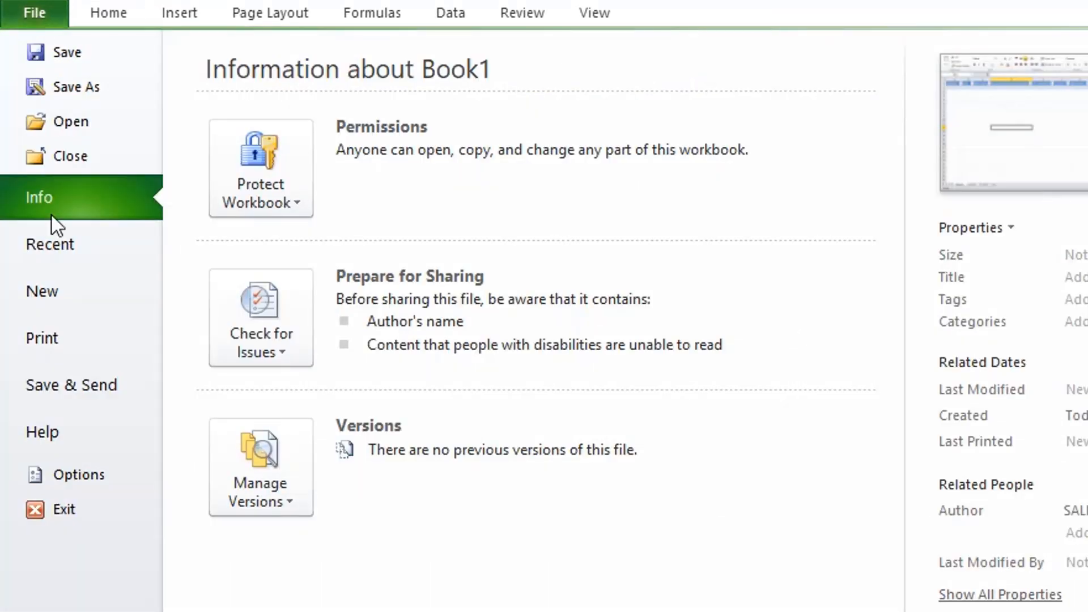
left_click(94, 476)
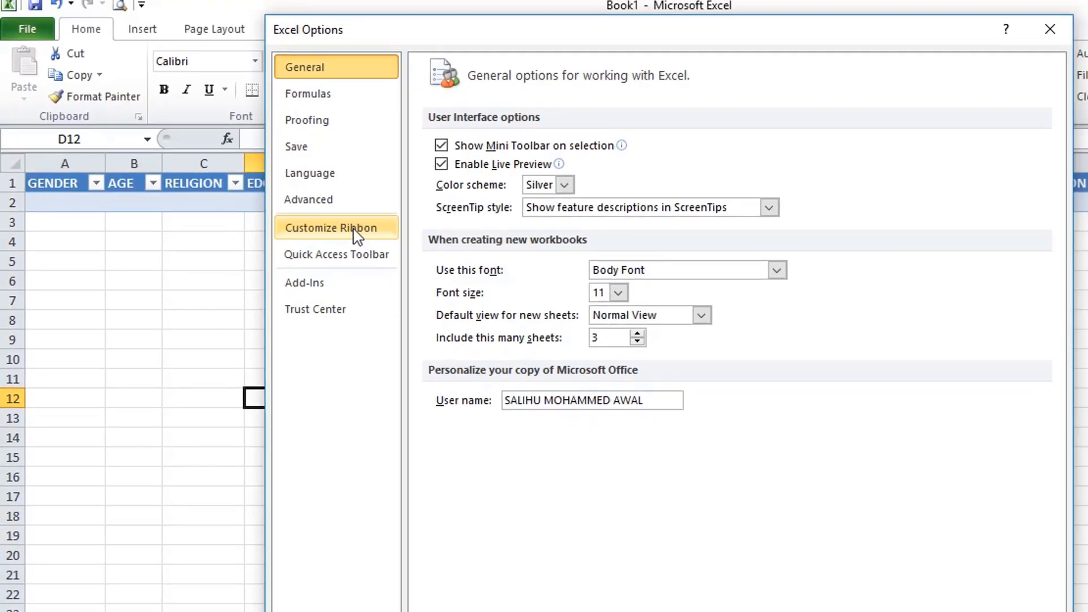
left_click(445, 264)
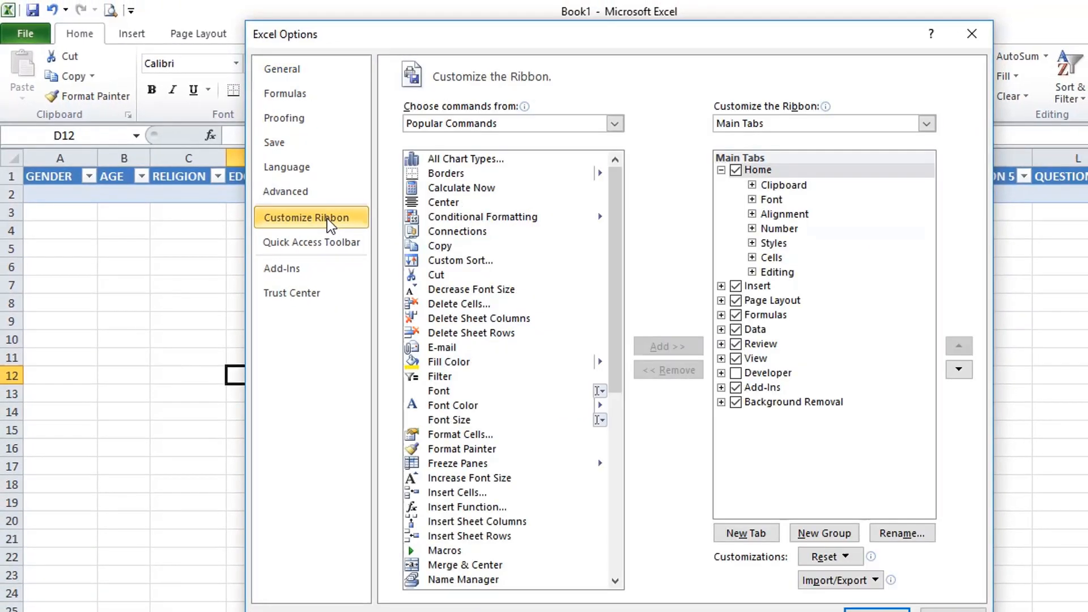
left_click_drag(587, 35, 397, 48)
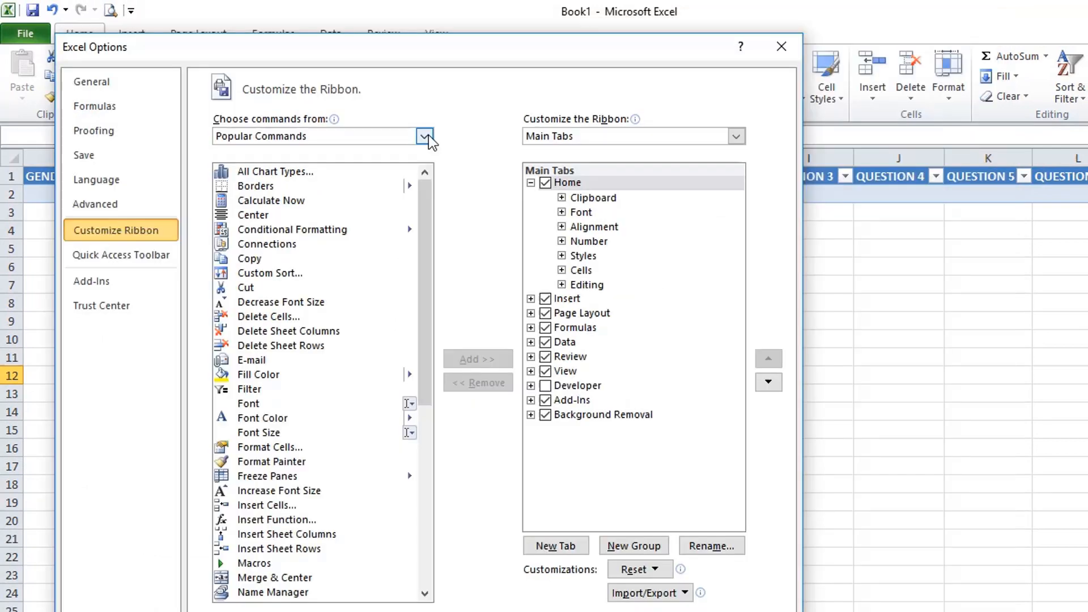
- List the commands not in the ribbon and select the Form command
left_click(425, 137)
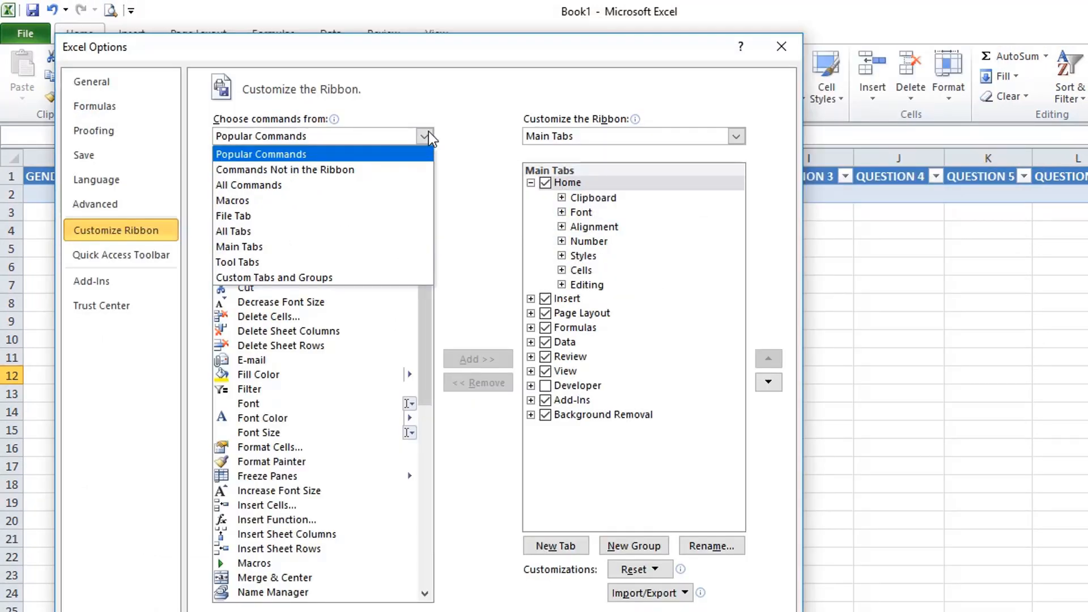
left_click(295, 172)
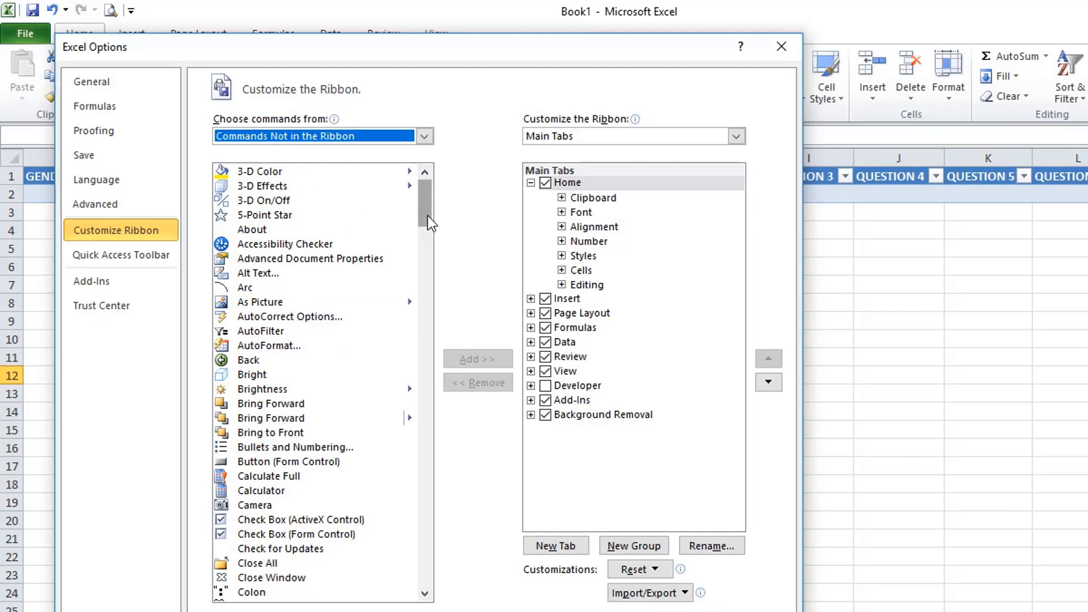
left_click_drag(428, 207, 439, 321)
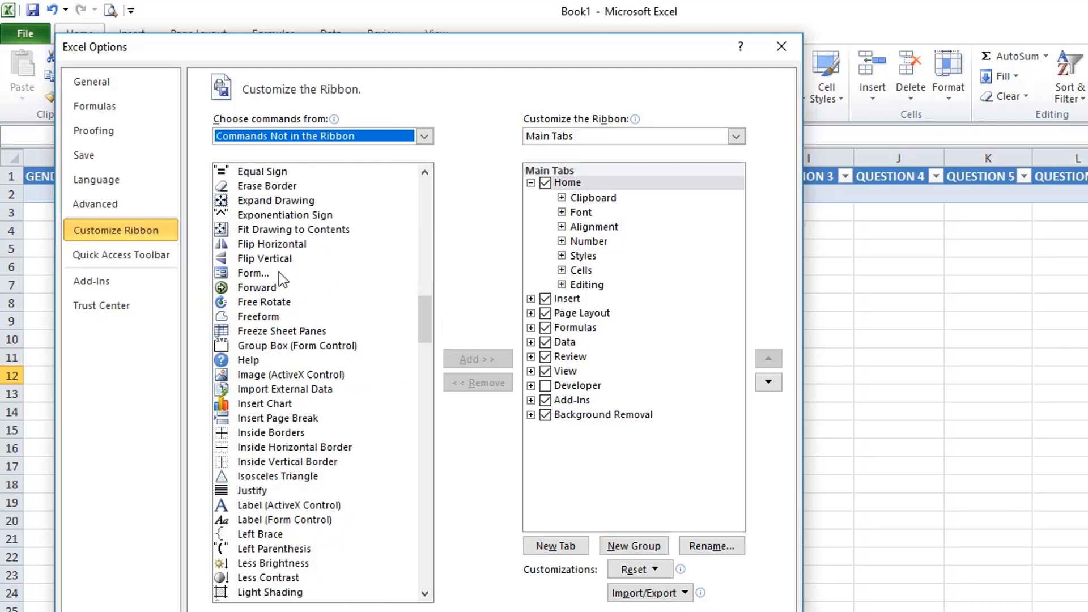
left_click(250, 274)
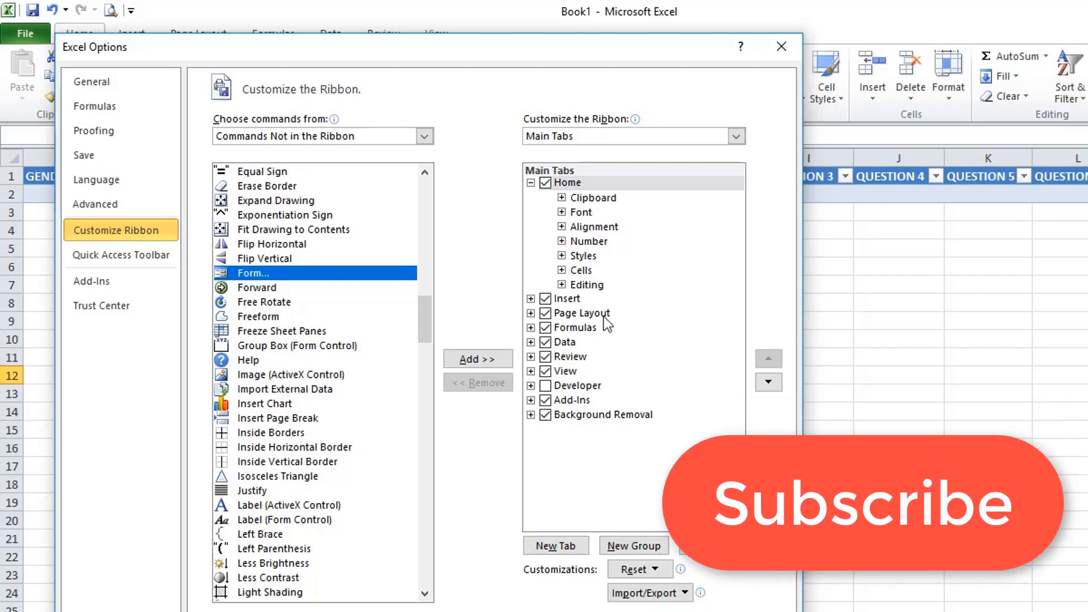
- Create a new custom ribbon tab after Home and rename it Data Entry
left_click(567, 548)
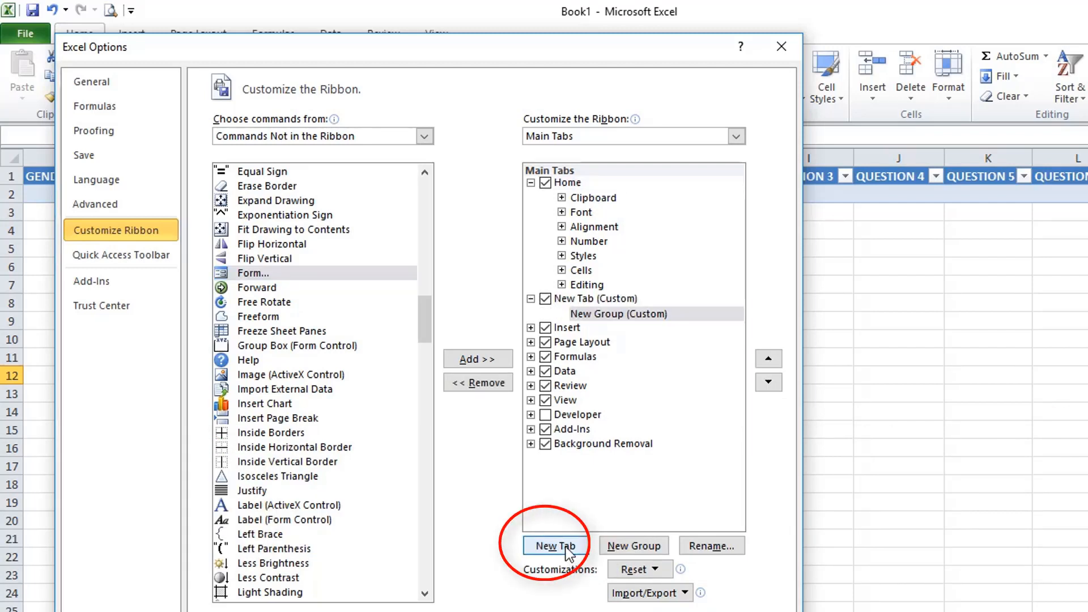
left_click(618, 299)
left_click(703, 546)
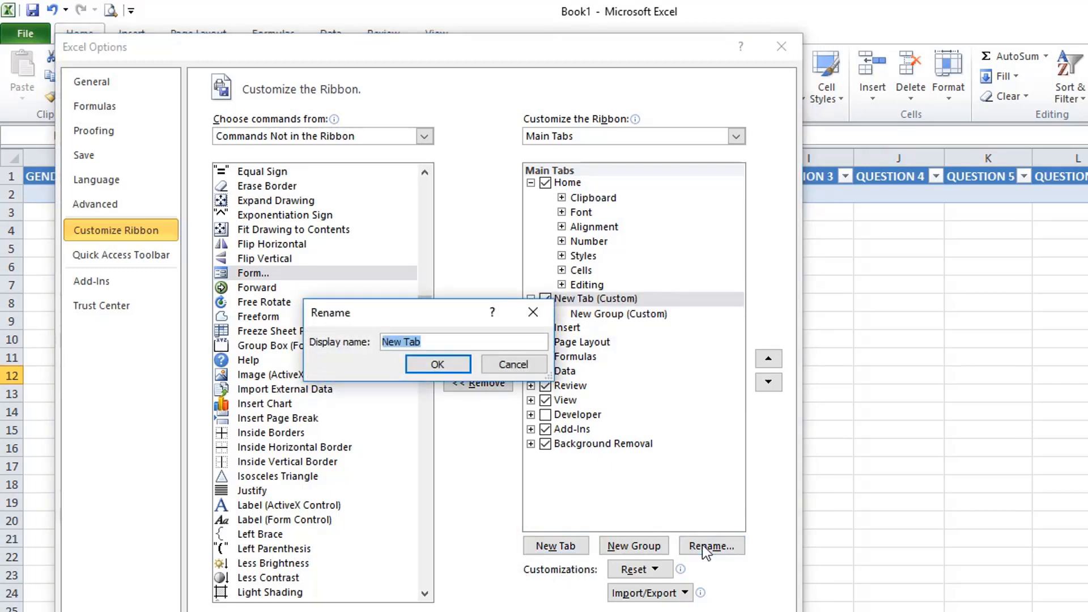
type("Data Entry")
left_click(444, 364)
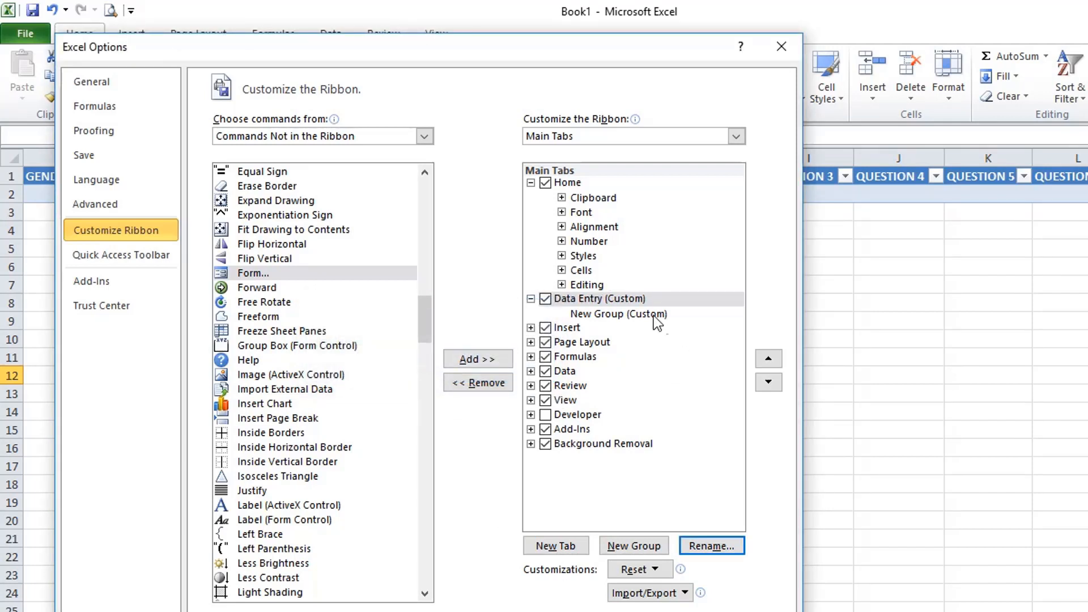
- Rename the new group in the Data Entry custom tab to One and give it the blue circle symbol
left_click(622, 315)
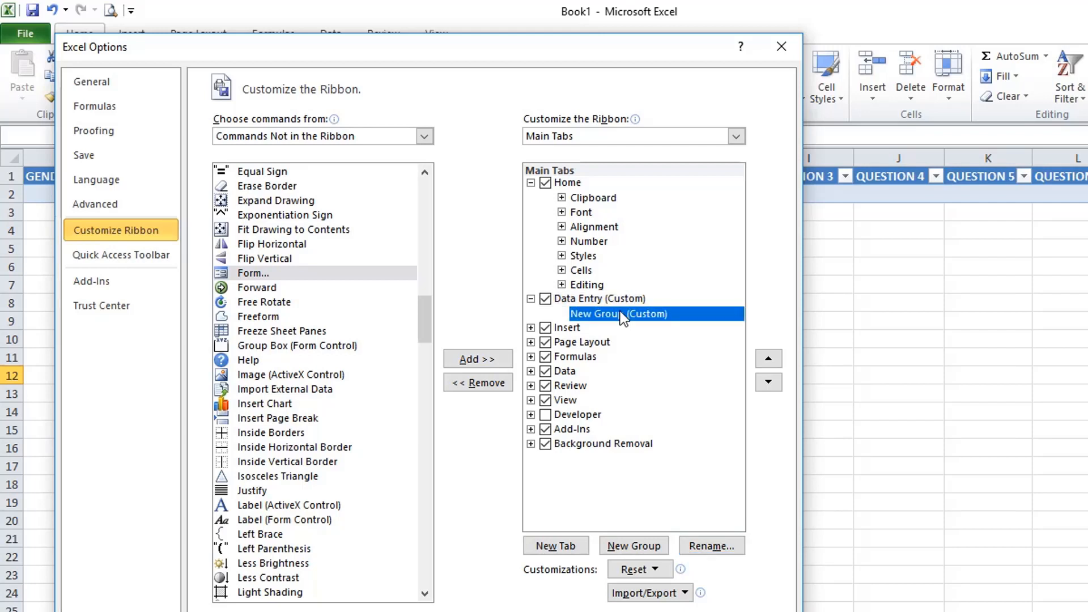
left_click(712, 544)
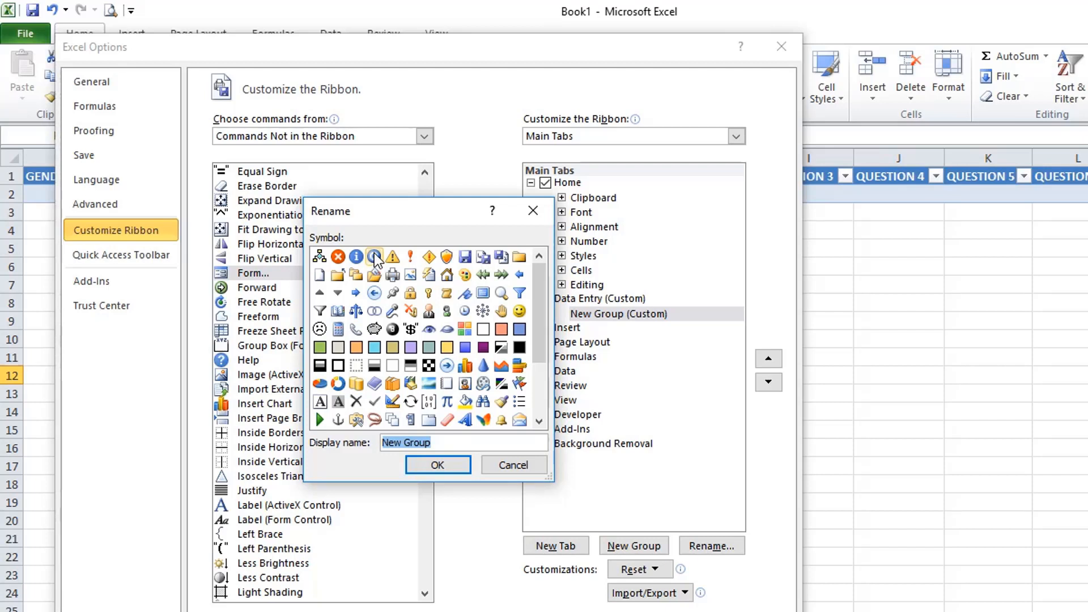
left_click(374, 257)
left_click(447, 442)
key("BackSpace")
key("BackSpace")
key("BackSpace")
key("BackSpace")
key("BackSpace")
key("BackSpace")
key("BackSpace")
key("BackSpace")
key("BackSpace")
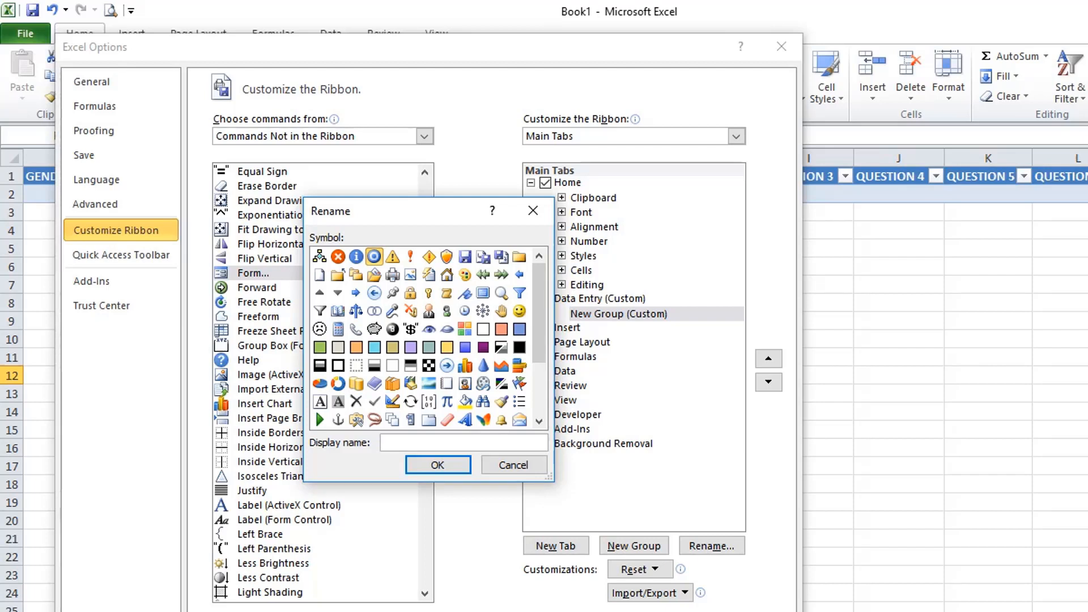
type("One")
left_click(445, 467)
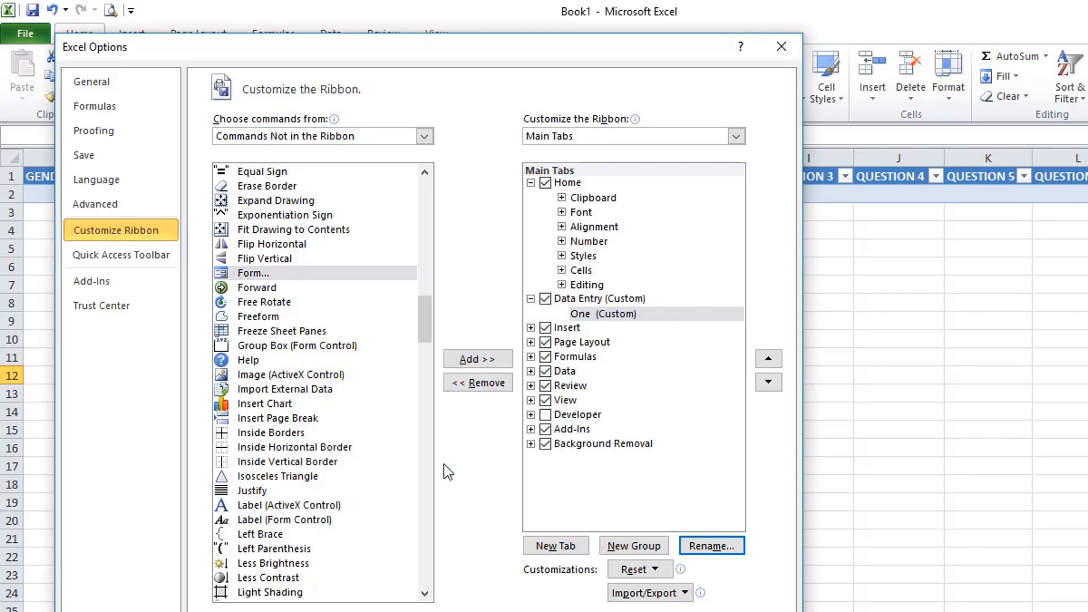
- Add the Form command to the One group of the Data Entry tab and save the ribbon customization
left_click(342, 274)
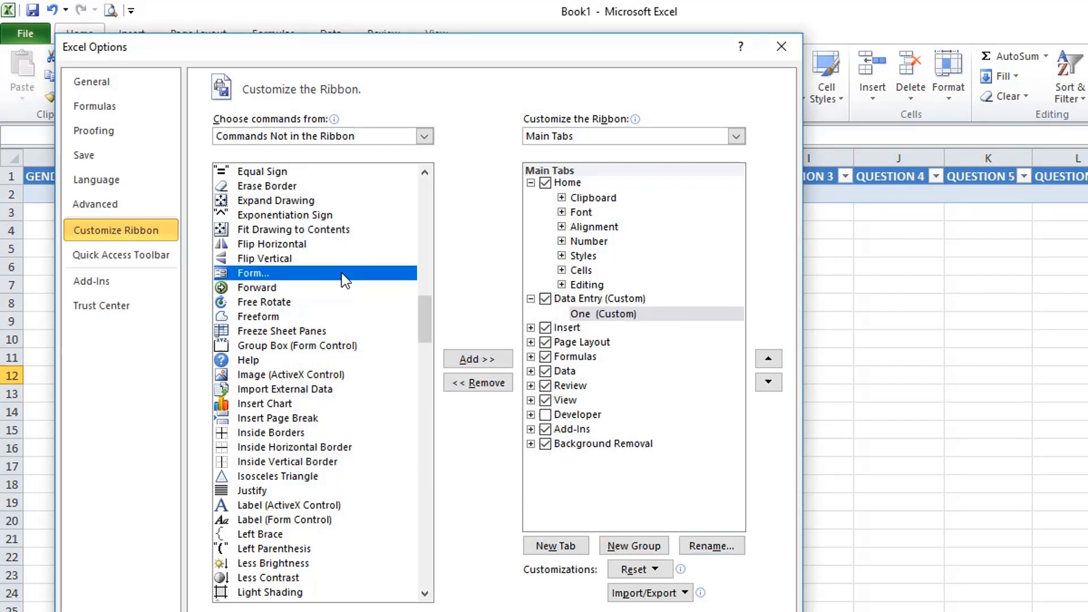
left_click(489, 366)
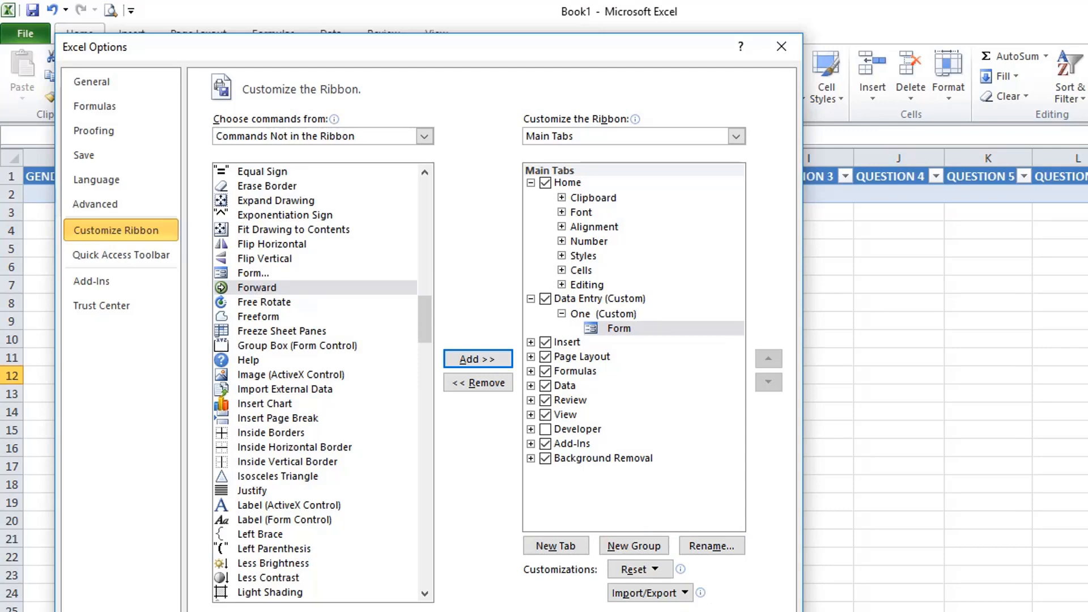
left_click(694, 611)
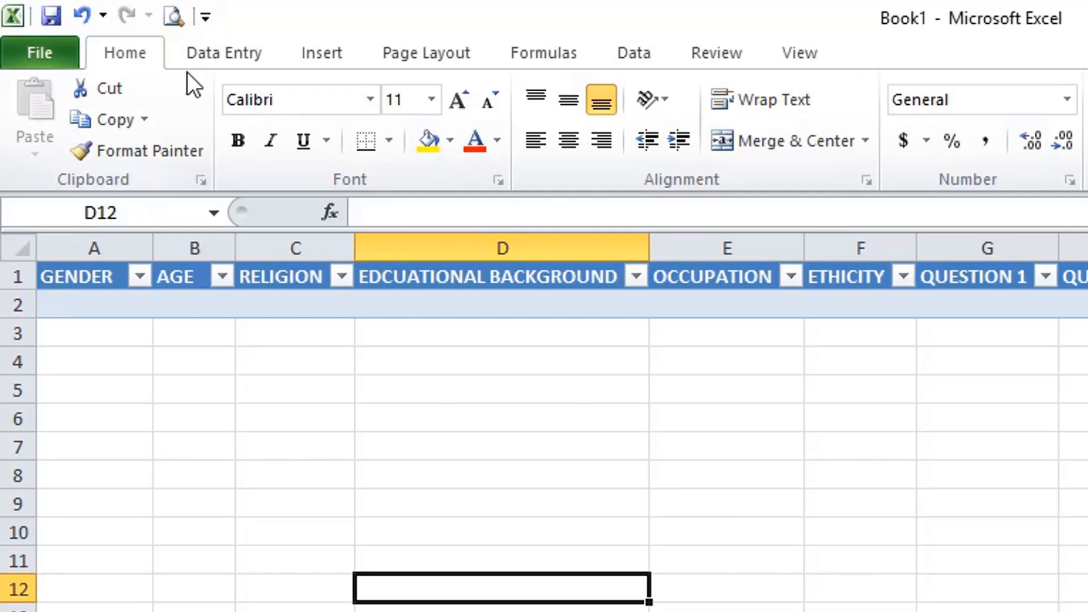
- Select the table's header cells from GENDER to QUESTION 10 and open the data entry form for them
left_click(223, 49)
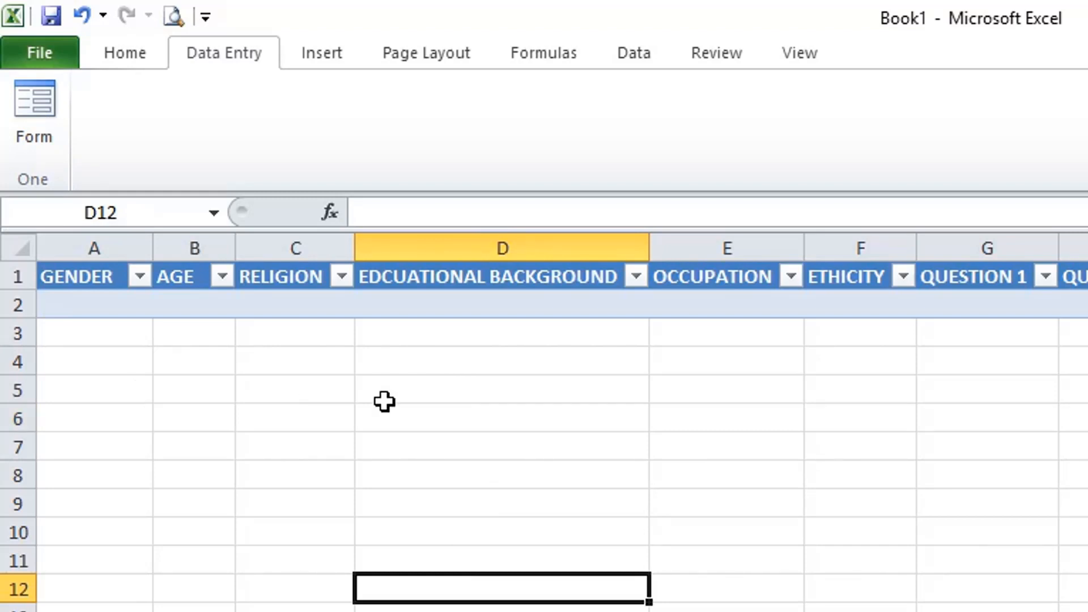
left_click_drag(83, 278, 763, 303)
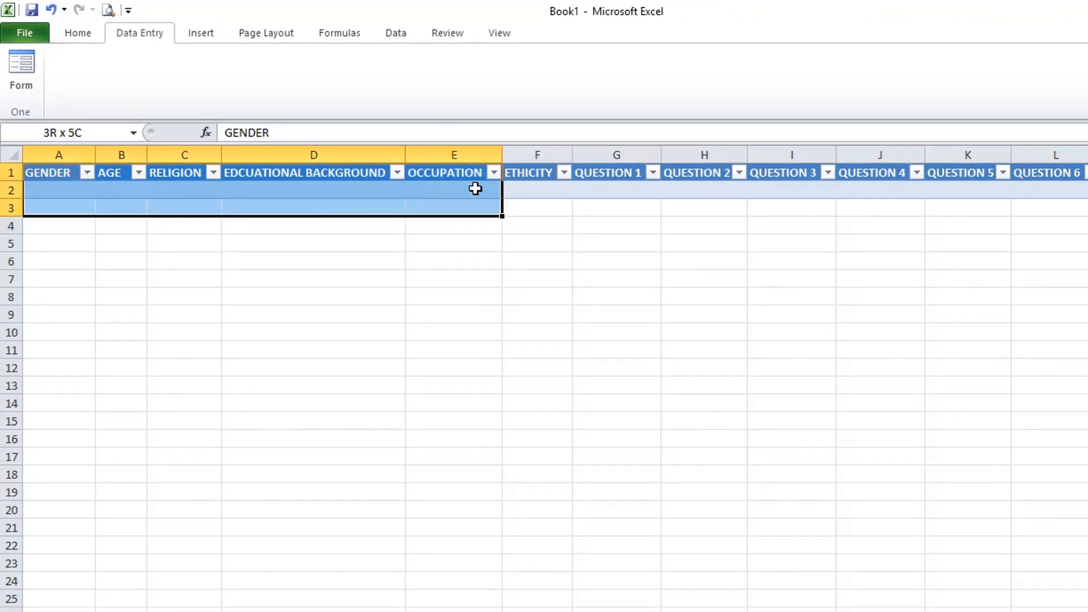
left_click_drag(475, 189, 1046, 177)
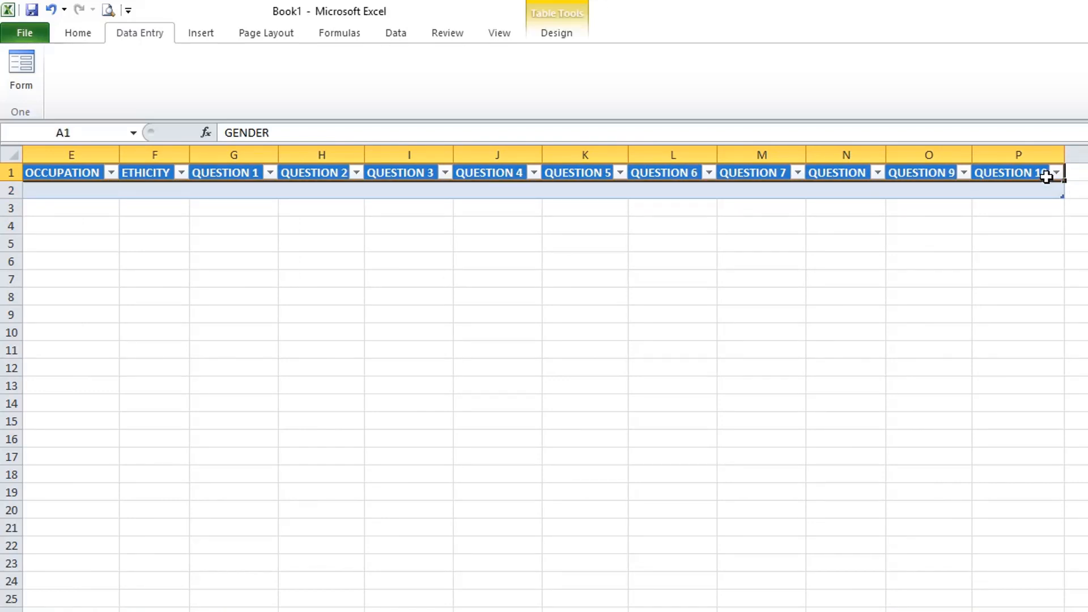
left_click(29, 68)
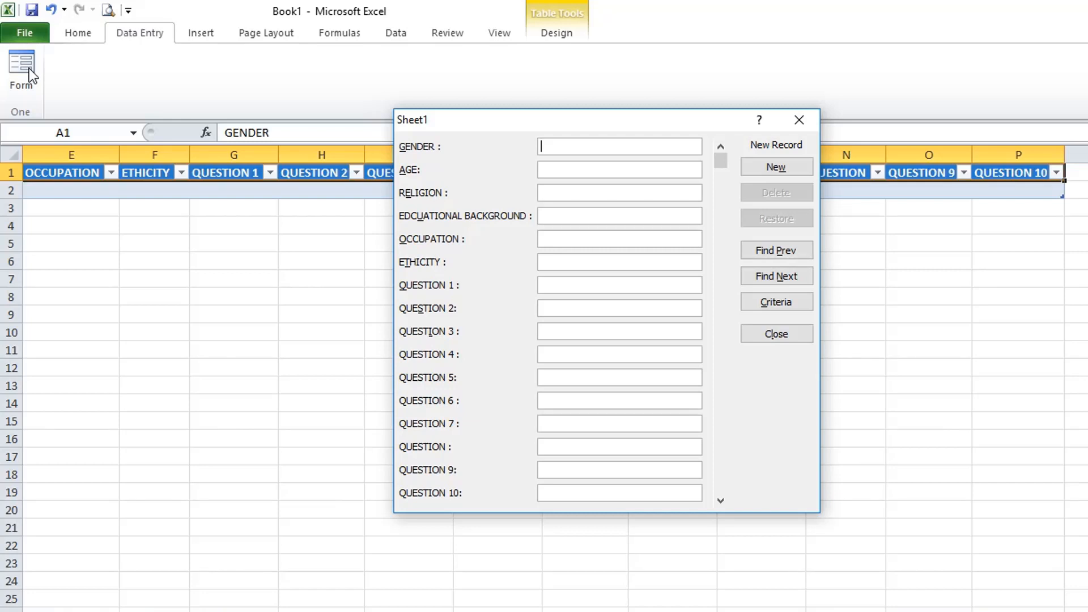
- Fill the first record's background fields with gender male, age 27, religion islam, education degree, occupation teacher and ethnicity wala
type("male")
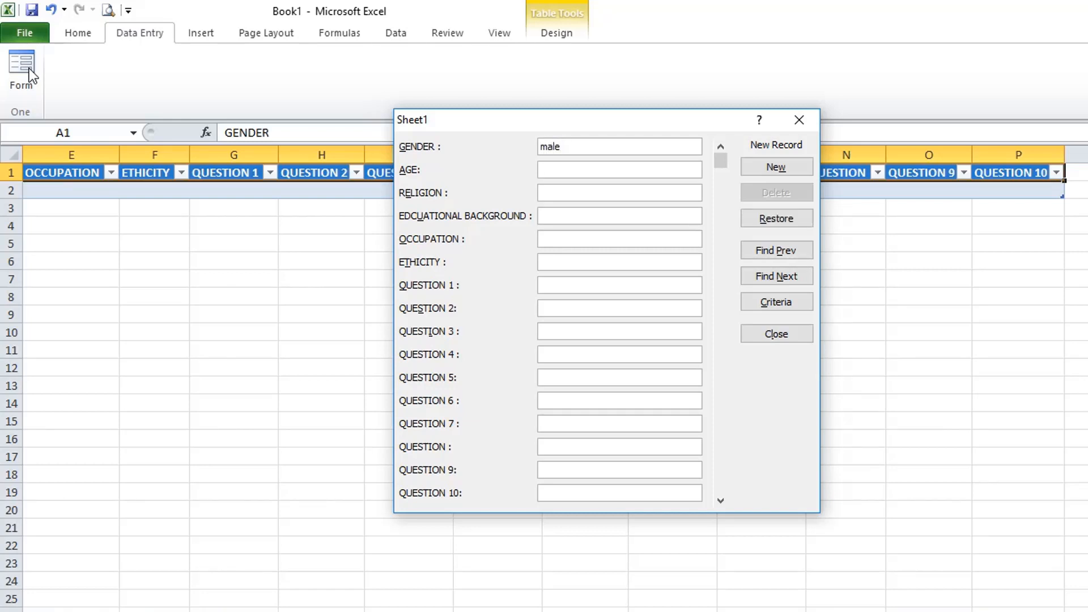
type("islam")
type("degree")
type("teacher")
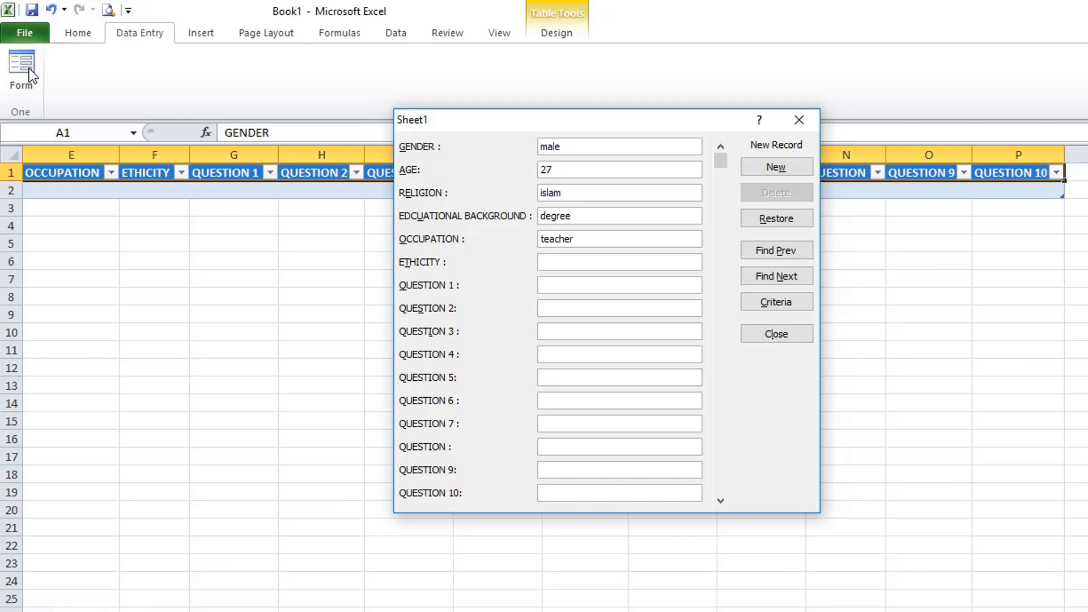
type("wala")
key("Tab")
- Answer agree for Questions 1 to 3 and disagree for Questions 4 and 5 in the first record
type("agree")
key("Tab")
type("agree")
key("Tab")
type("agreedisagree")
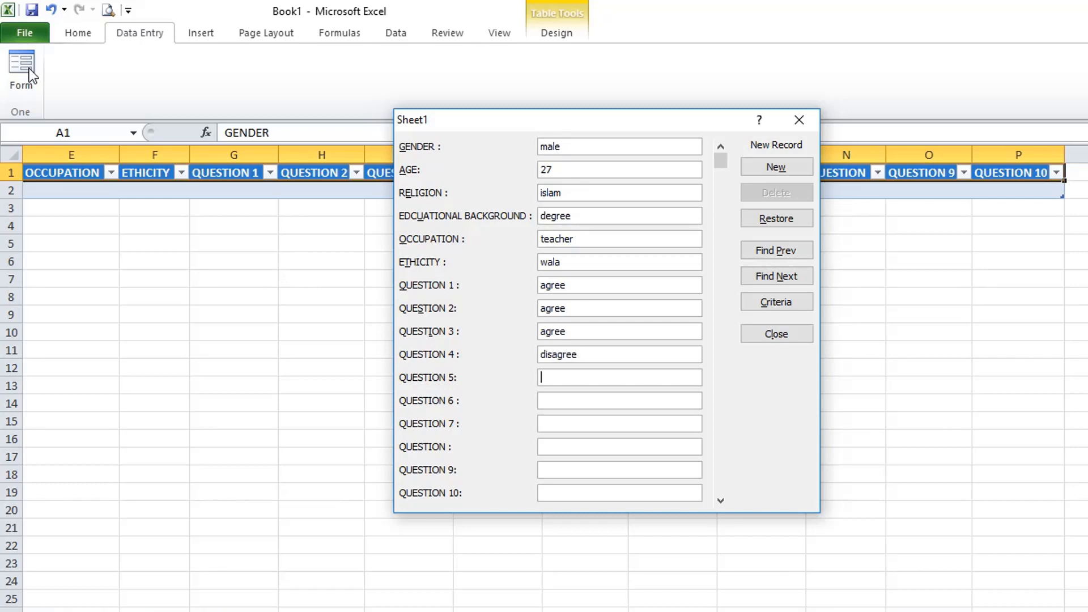
type("disagree")
key("Tab")
- Answer agree for Questions 6, 9 and 10, disagree for Question 7 and the unnumbered question, and add the first record to the table
type("agree")
key("Tab")
type("disagree")
key("Tab")
type("disagree")
key("Tab")
type("agre")
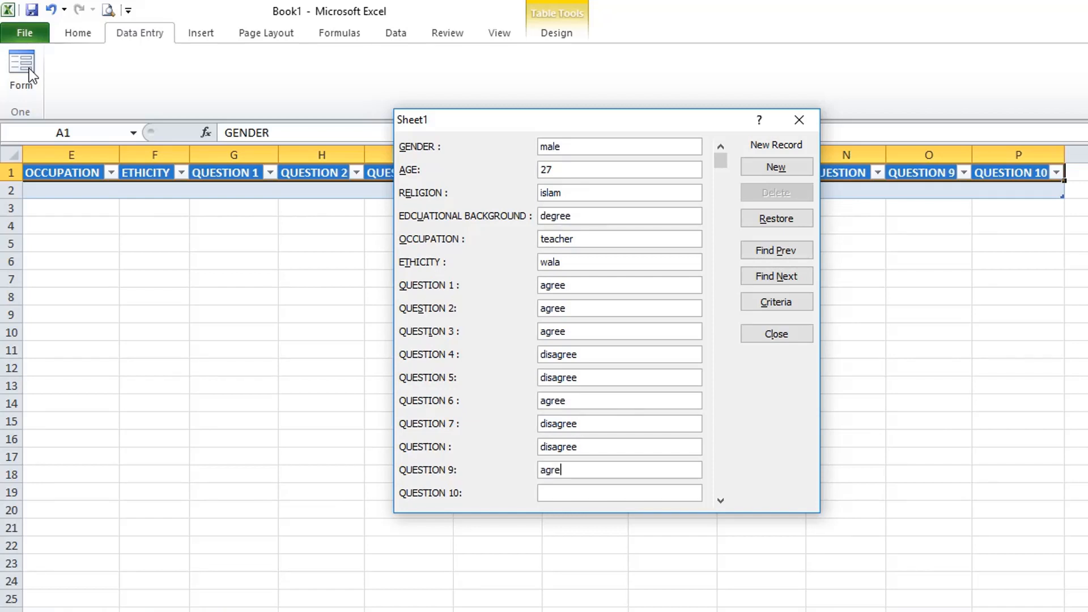
type("eagree")
left_click(775, 167)
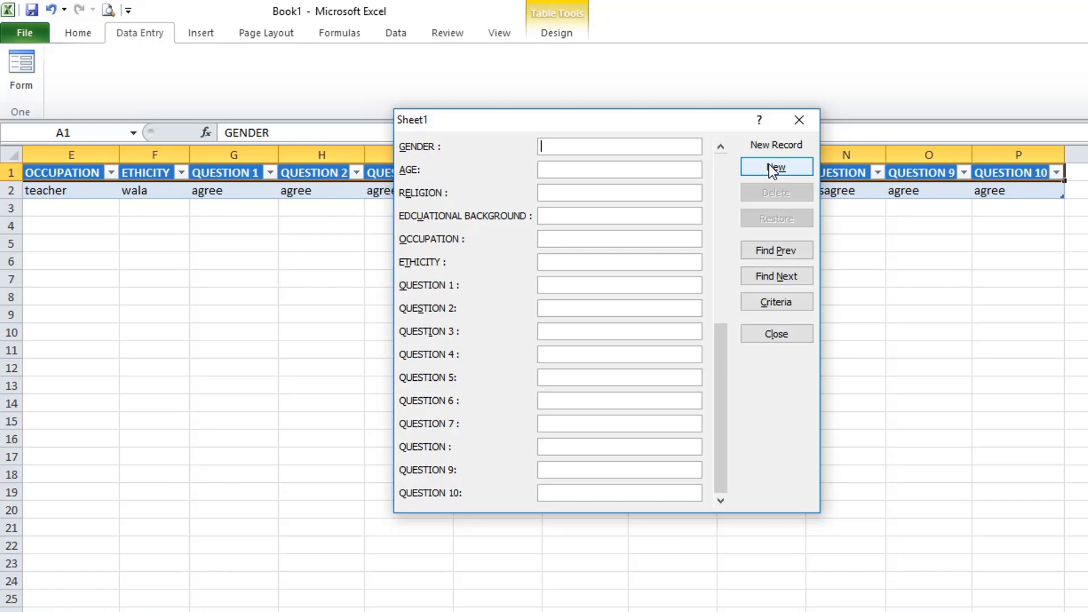
- Fill the second record's background fields with Female, age 19, religion Christaian, Degree, occupation Nurse and ethnicity Gonja
type("Female")
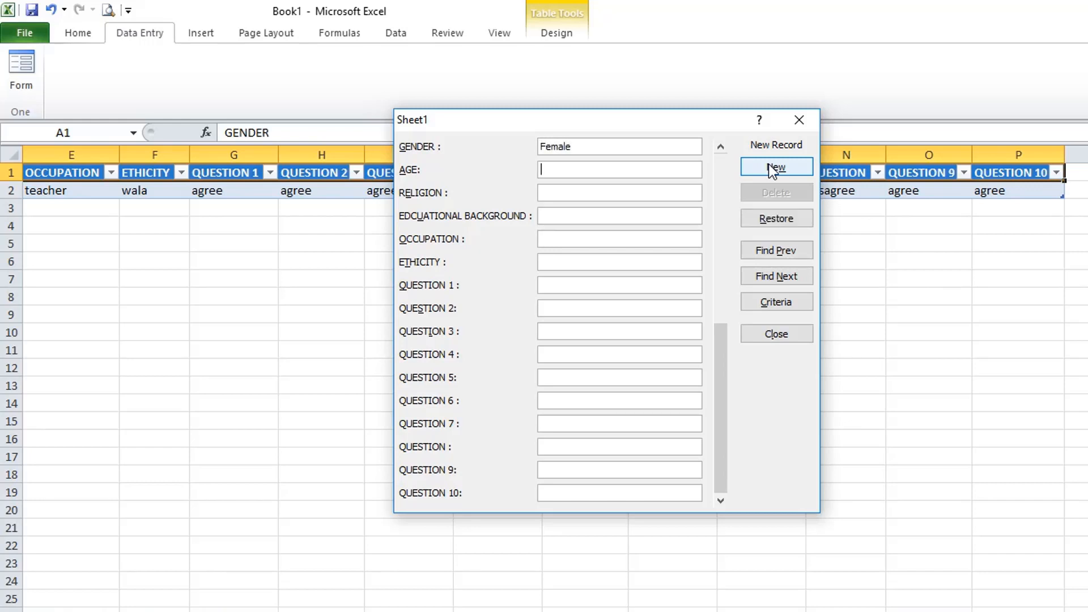
type("19")
type("Christ")
type("a")
type("ian")
key("Tab")
type("Degree")
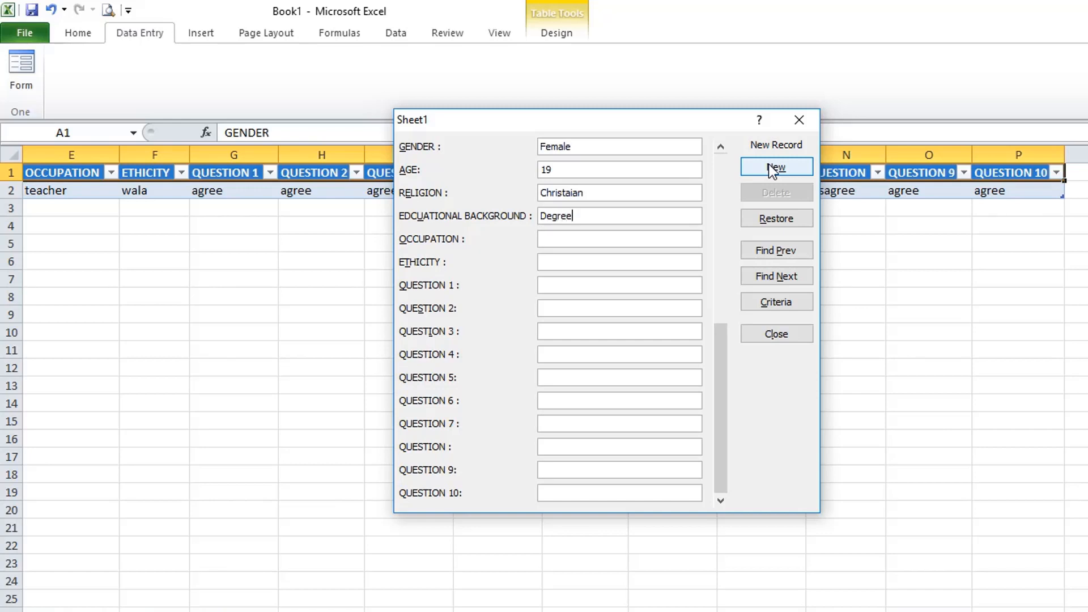
key("Tab")
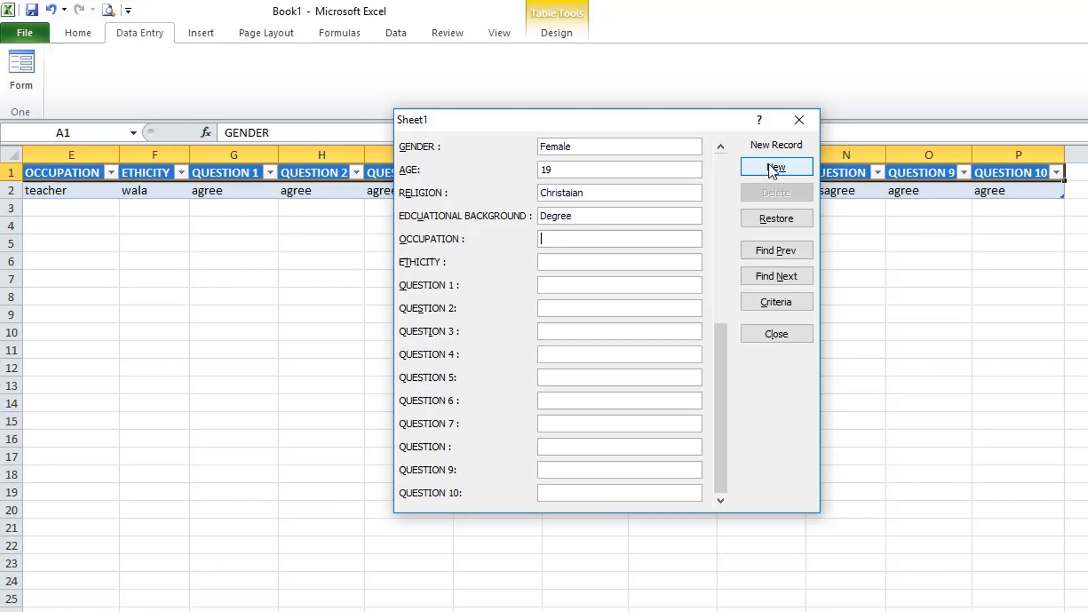
type("Nurse")
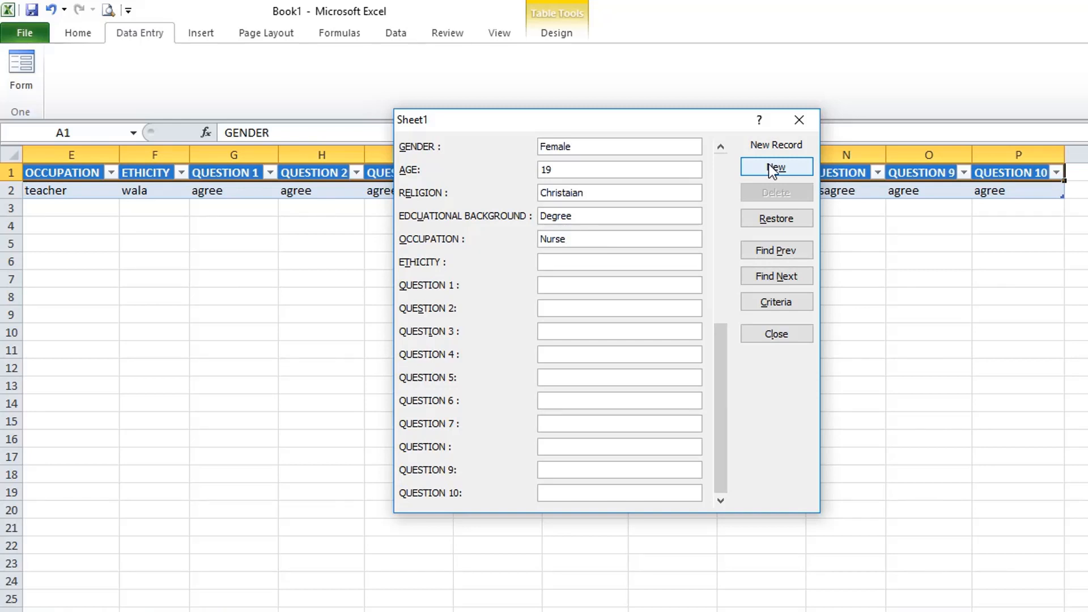
type("Gonja")
key("Tab")
- Answer Agree for Questions 1, 2 and 4 and Disagree for Questions 3 and 5 in the second record
type("AgreeAgree")
key("Tab")
type("Disagree")
key("Tab")
type("Ag")
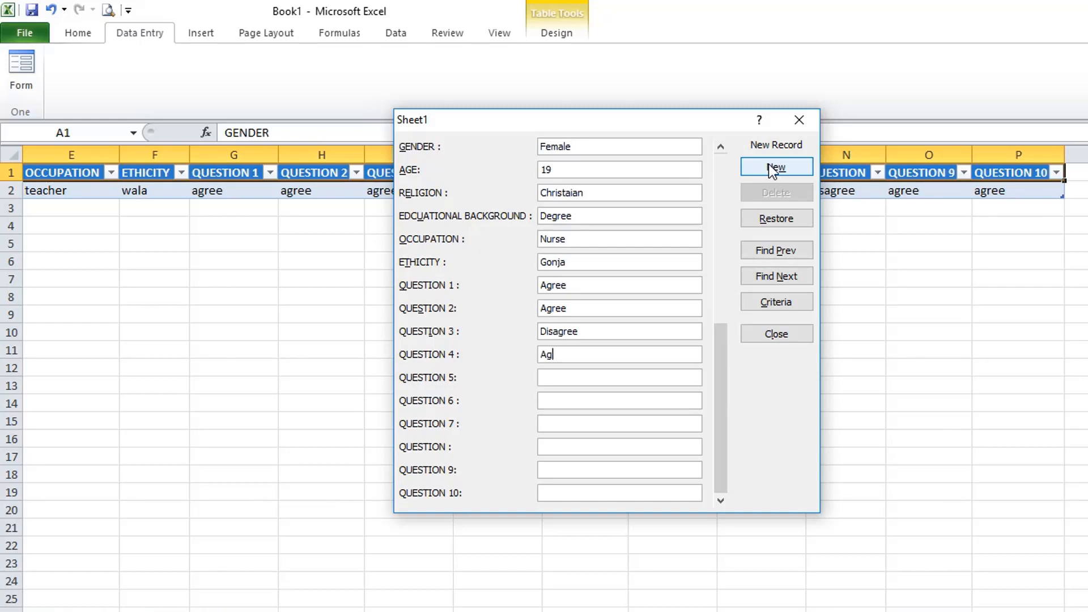
type("reeDisagree")
key("Tab")
- Answer Agree for Question 6, Disagree for Questions 7 to 9 including the unnumbered one, and agree for Question 10, and add the second record
type("Agree")
key("Tab")
type("Disa")
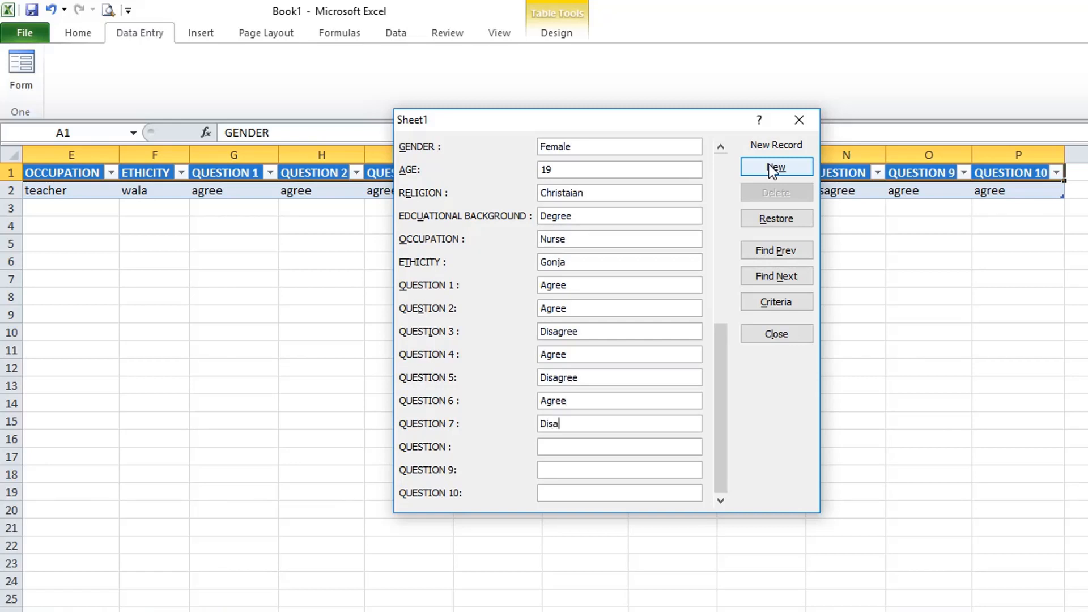
type("greeDisagree")
key("Tab")
type("Disagree")
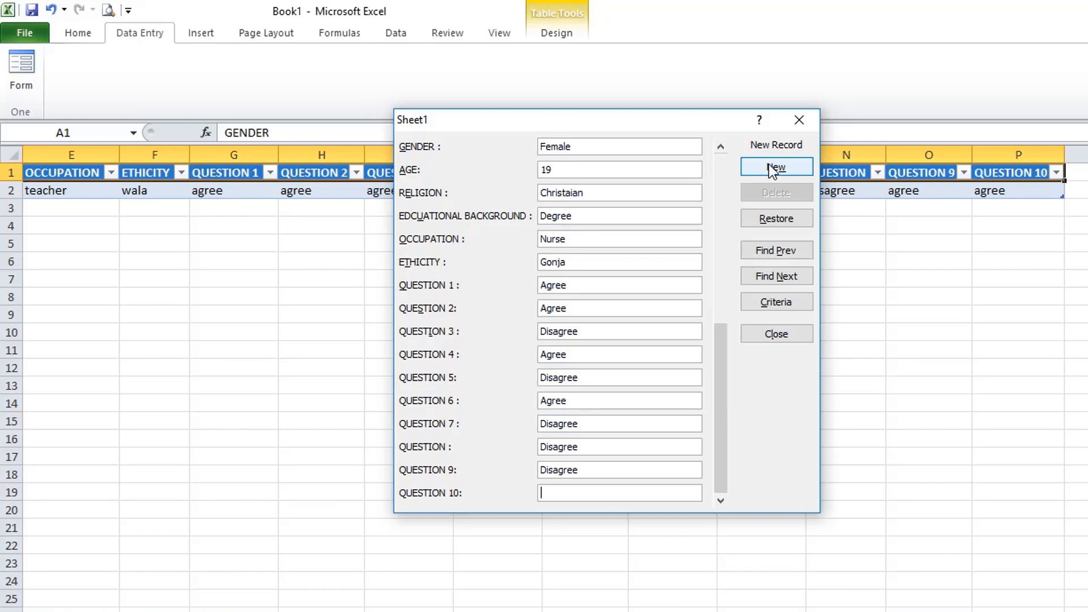
type("agree")
left_click(775, 167)
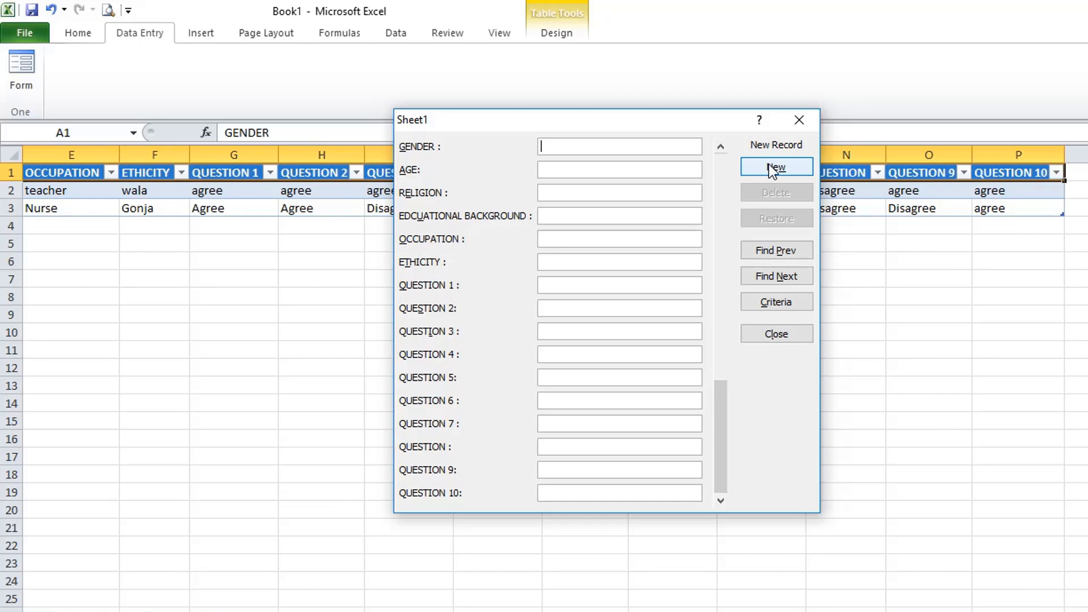
- Fill the third record's background fields with Female, age 21, religion Muslim, Degree, occupation Teacher and ethnicity Gonja
type("Female")
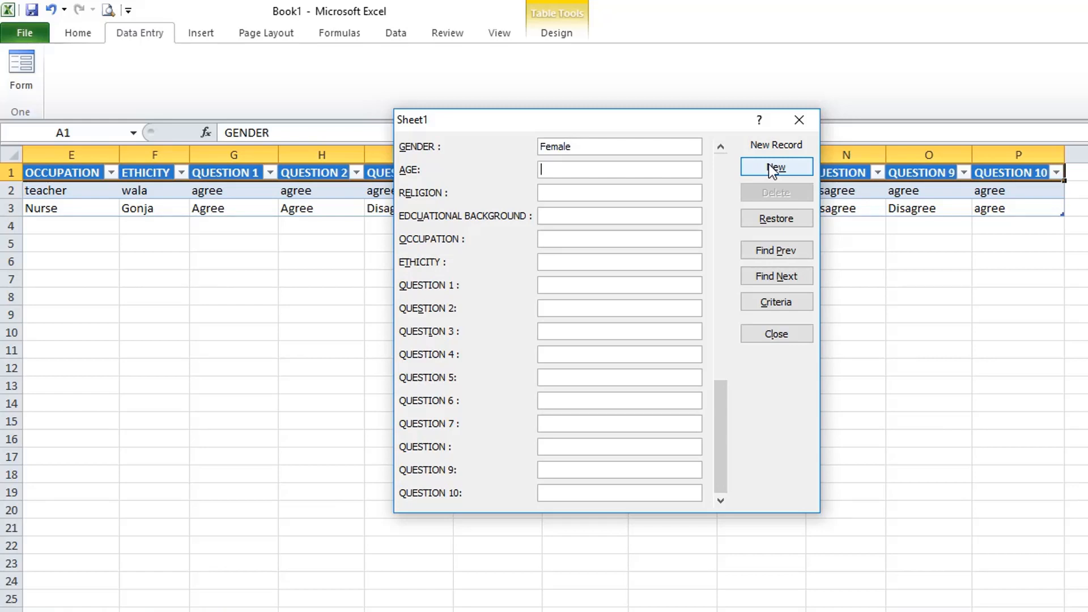
type("21")
key("Tab")
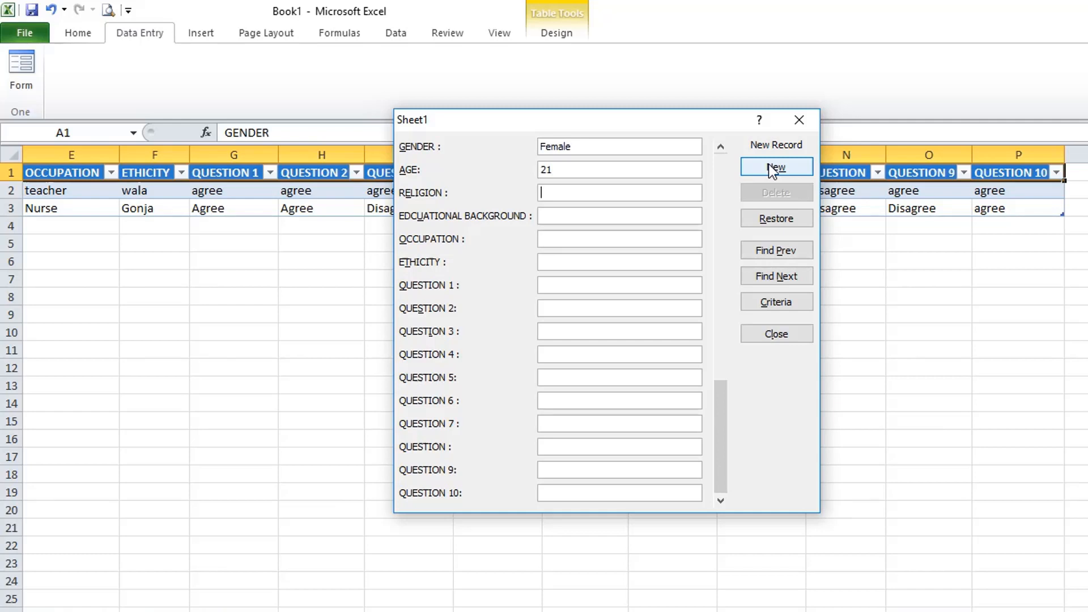
type("Muslim")
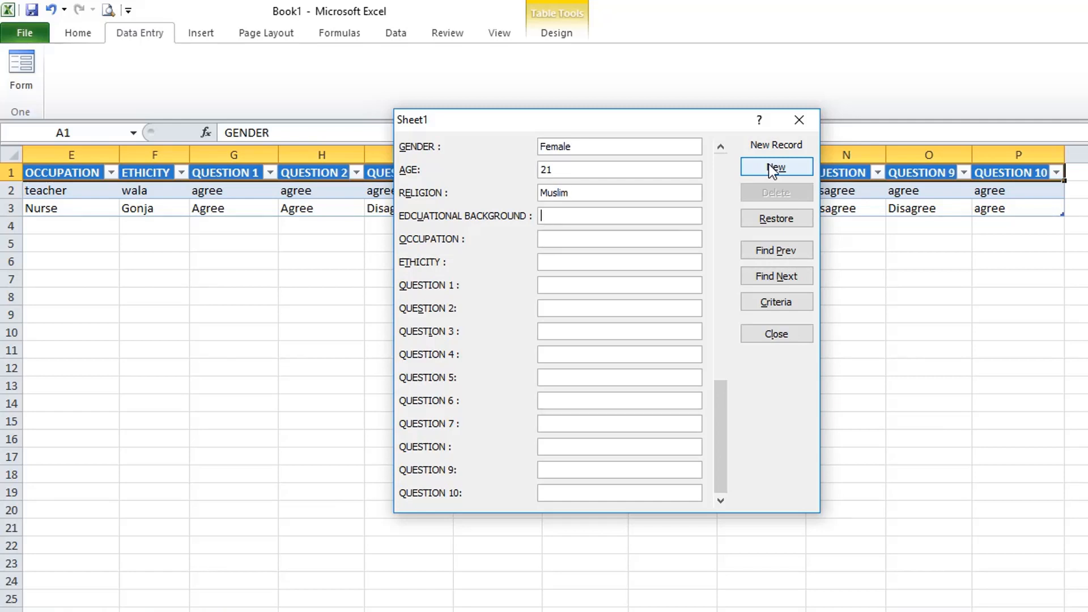
type("Degree")
type("Teacher")
type("Gonja")
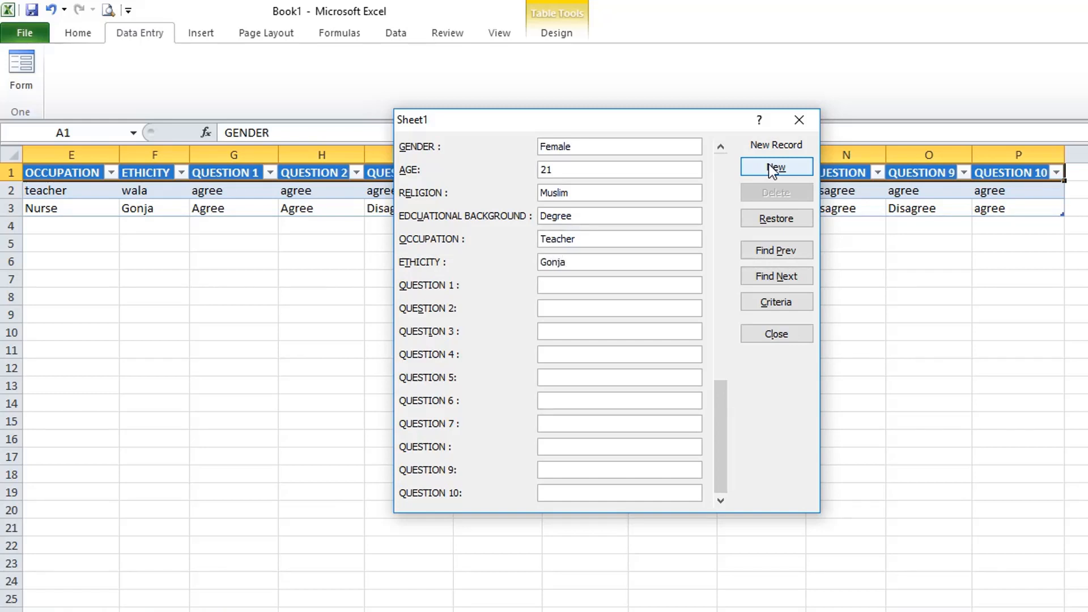
- Answer Agree for Questions 1, 3, 4 and 5 and Disagree for Questions 2 and 6 in the third record
type("AgreeDisagreeAgree")
key("Tab")
type("Agree")
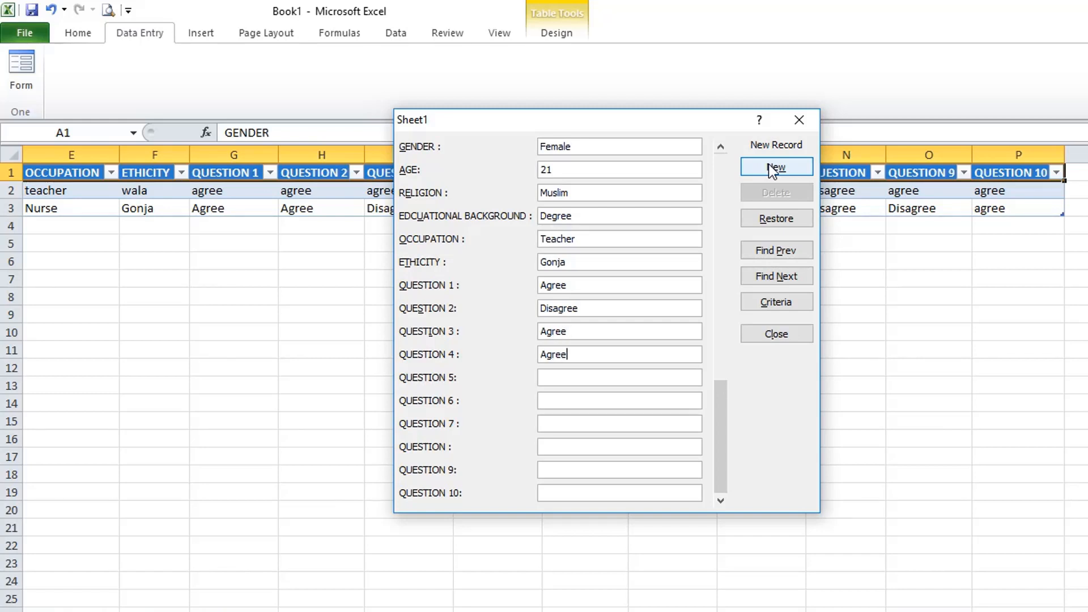
type("AgreeDisagree")
key("Tab")
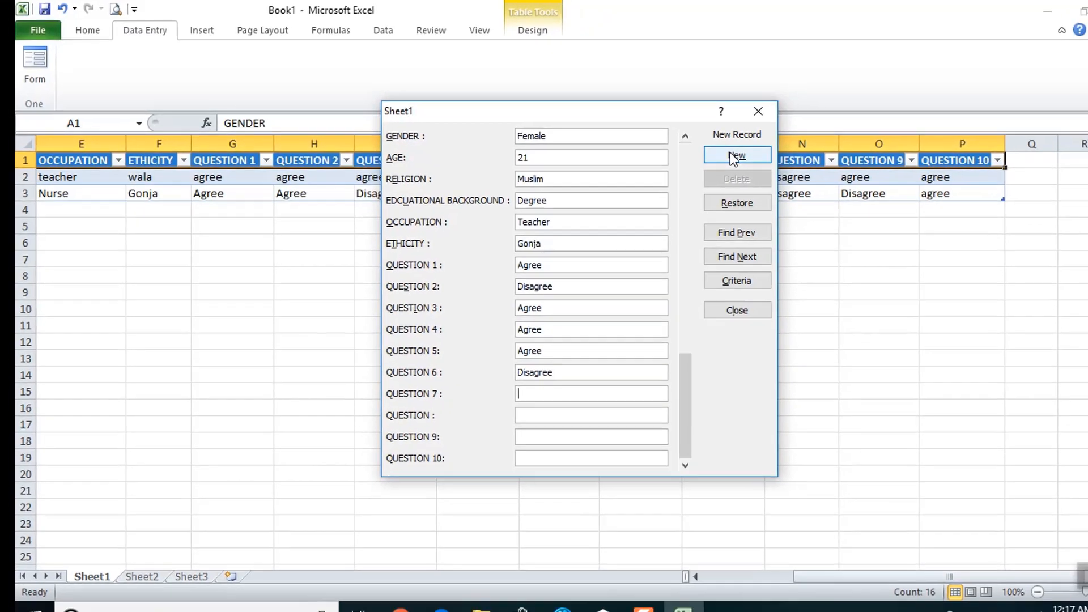
- Answer Disagree for Question 7, the unnumbered question and Question 9, Agree for Question 10, and add the third record
type("Disagr")
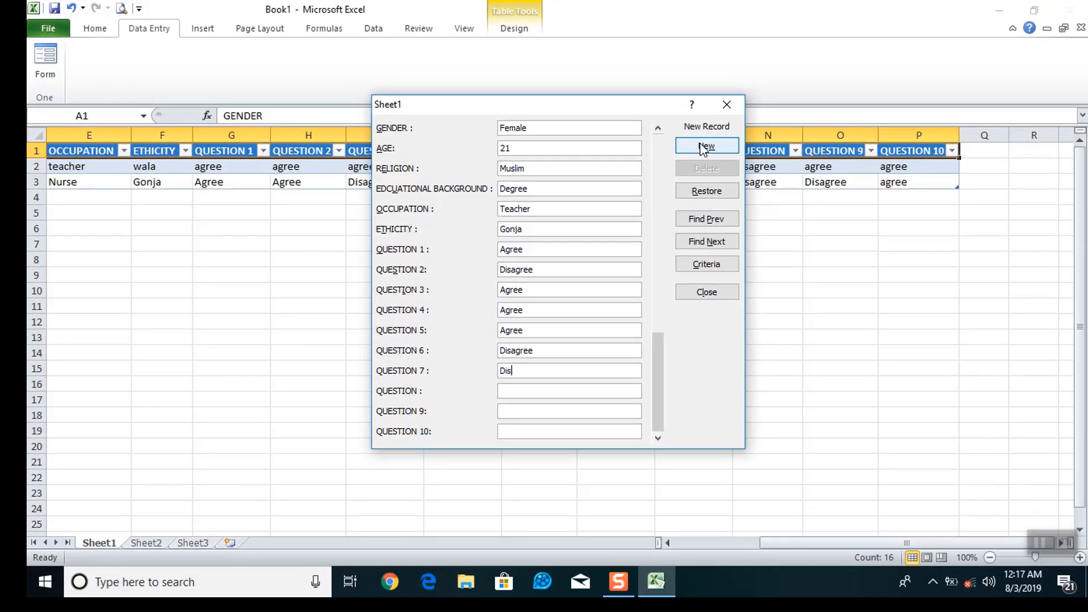
type("eeDisagree")
key("Tab")
type("Disagree")
key("Tab")
type("Agree")
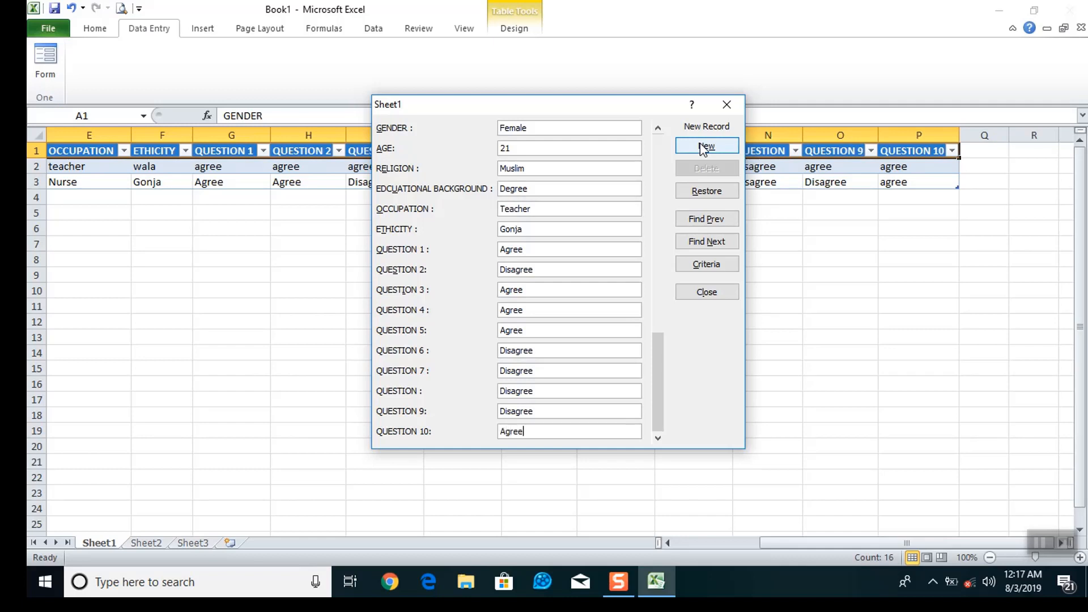
left_click(703, 148)
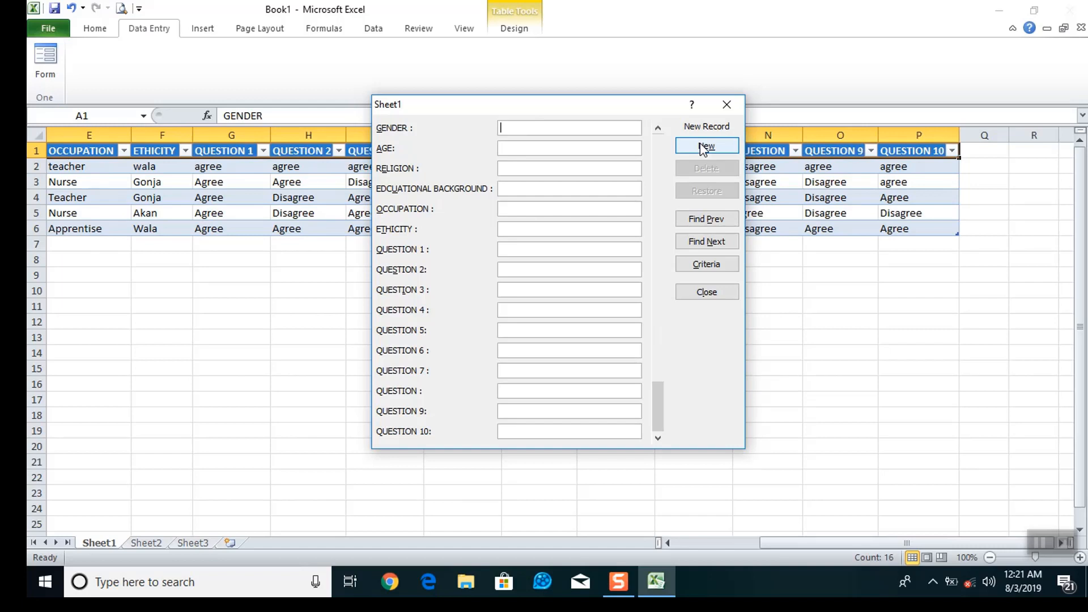
- Fill a new record's background fields with Male, age 32, religion Christian, Degree, occupation Banker and ethnicity Dagomba
type("ale ")
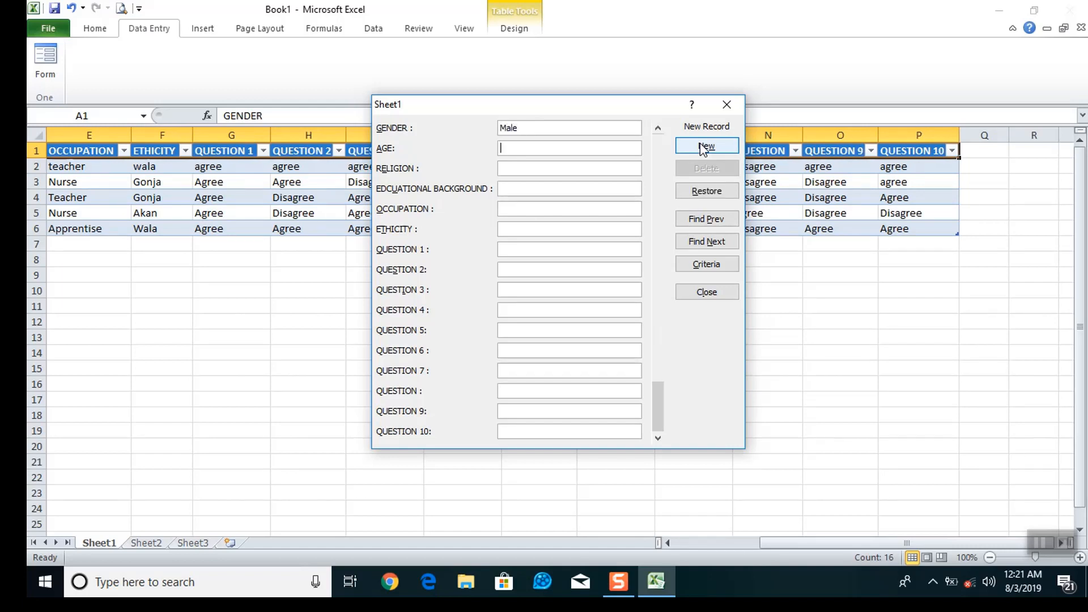
type("32")
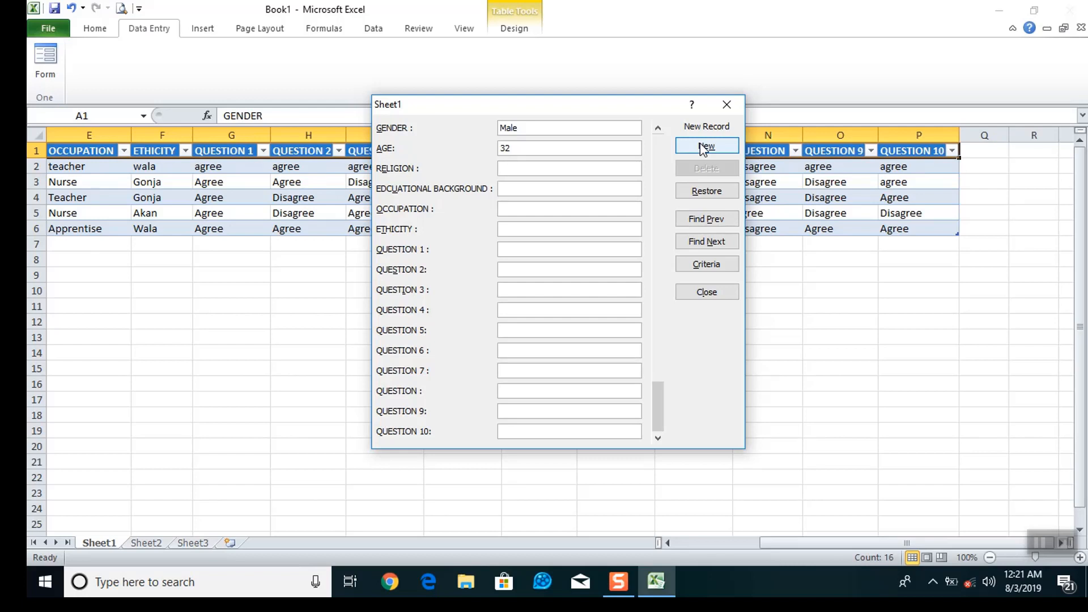
type("Christian")
key("Tab")
type("Degree")
key("Tab")
type("Banker")
key("Tab")
type("Dagom")
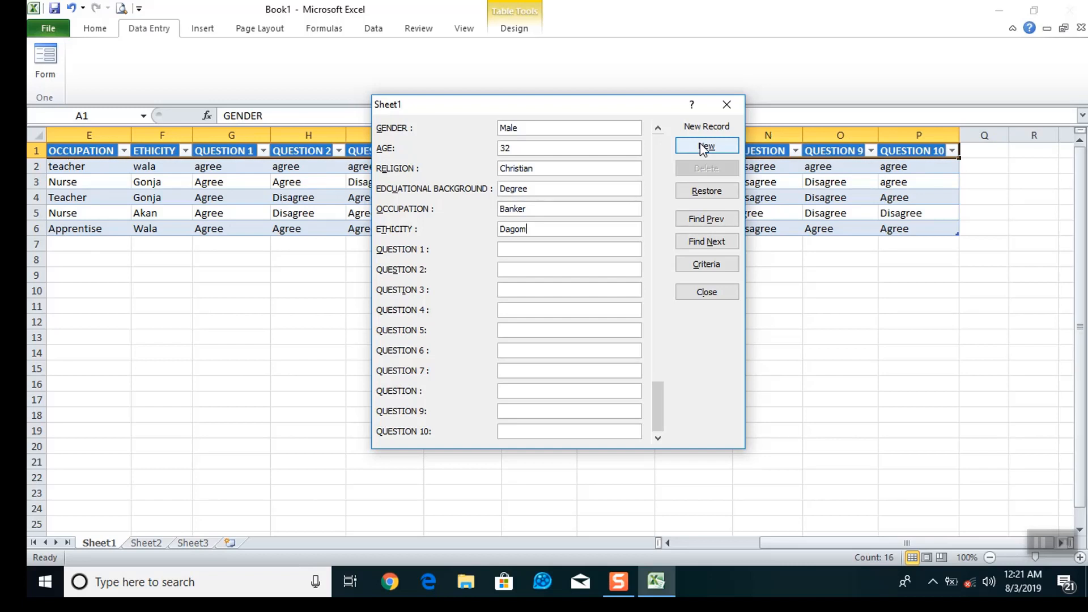
type("ba")
key("Tab")
- Answer Agree for Questions 1, 2, 5 and 6 and Disagree for Questions 3 and 4 in the banker's record
type("AgreeAgree")
key("Tab")
type("Disagree")
key("Tab")
type("Disagree")
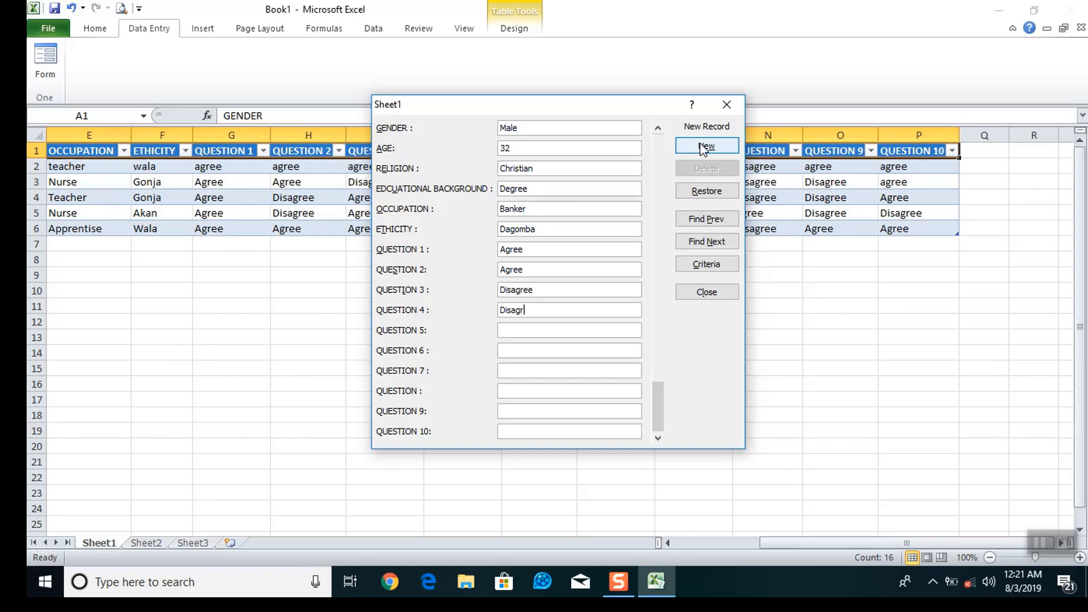
type("Agr")
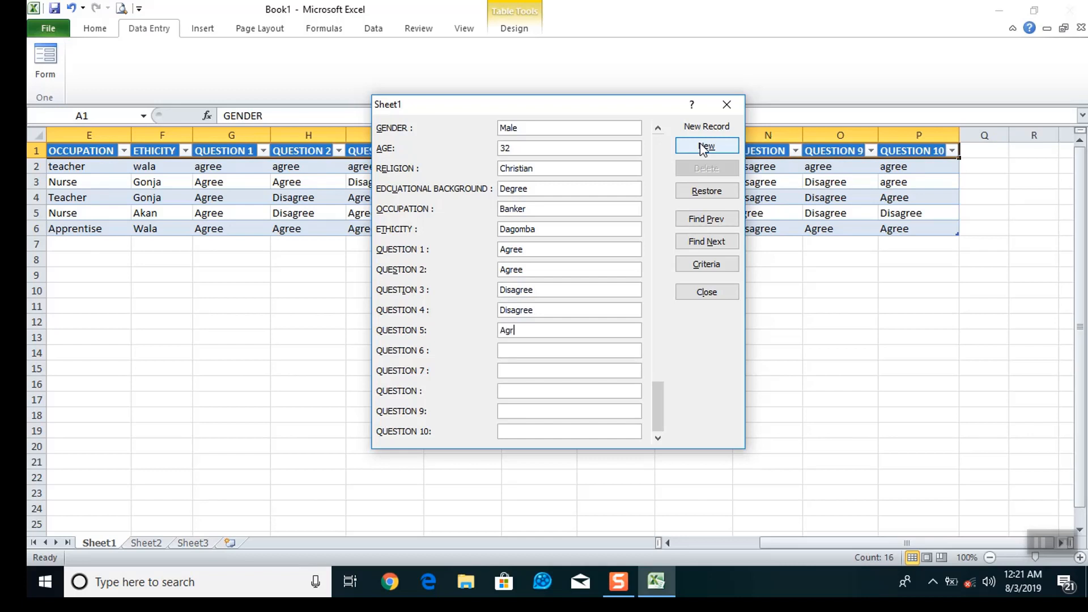
type("eeAgree")
- Answer Agree for Questions 7, 9 and 10 and Disagree for the unnumbered question in the banker's record
key("Tab")
type("AGree")
key("BackSpace")
key("BackSpace")
key("BackSpace")
type("gree")
key("Tab")
type("Disagree")
key("Tab")
type("Agree")
key("Tab")
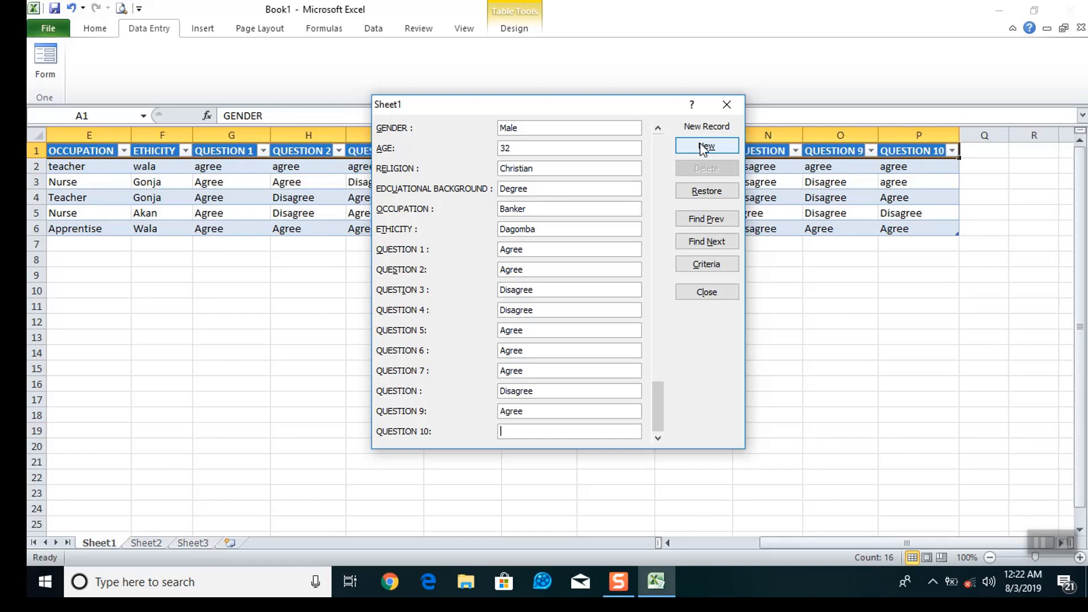
type("Agree")
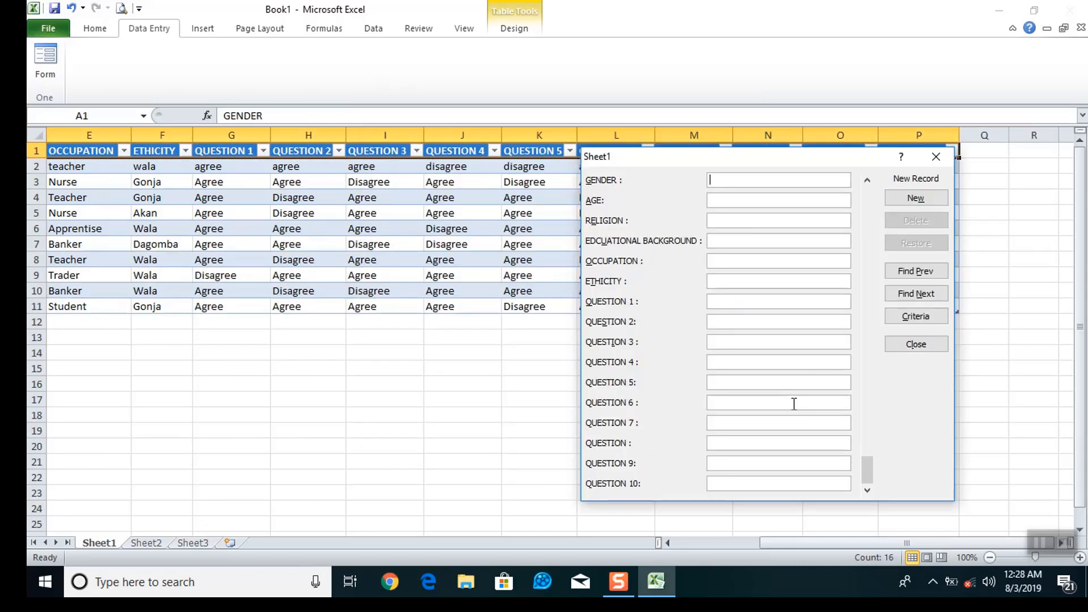
- Fill a new record's background fields with Male, age 25, religion Muslim, Degree, occupation Carpenter and ethnicity Dagomba
type("Male")
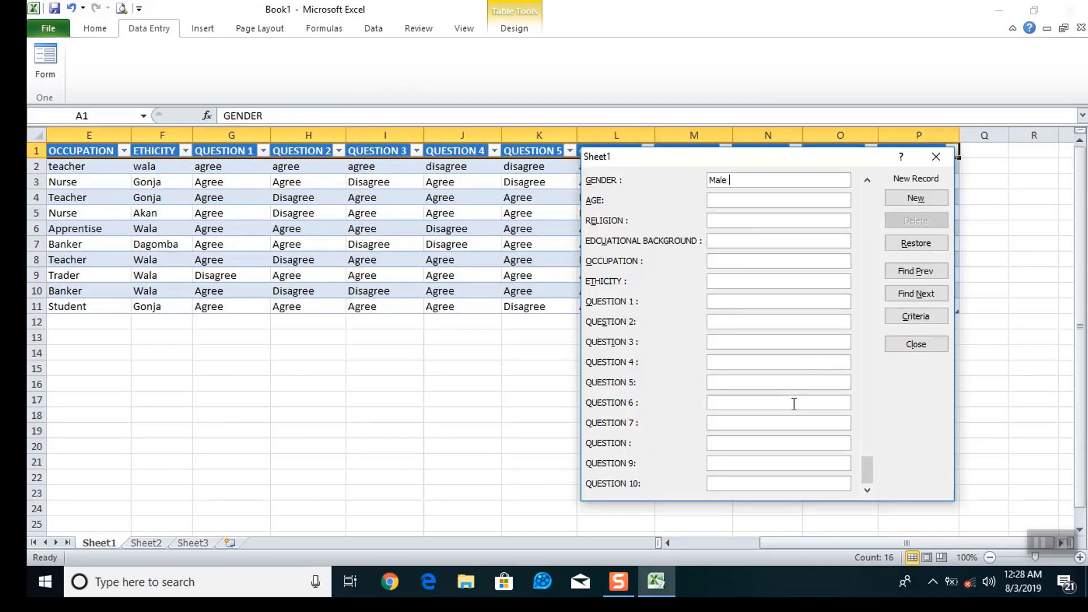
key("Tab")
type("25")
key("Tab")
type("Muslim")
type("Degree")
key("Tab")
type("Carpent")
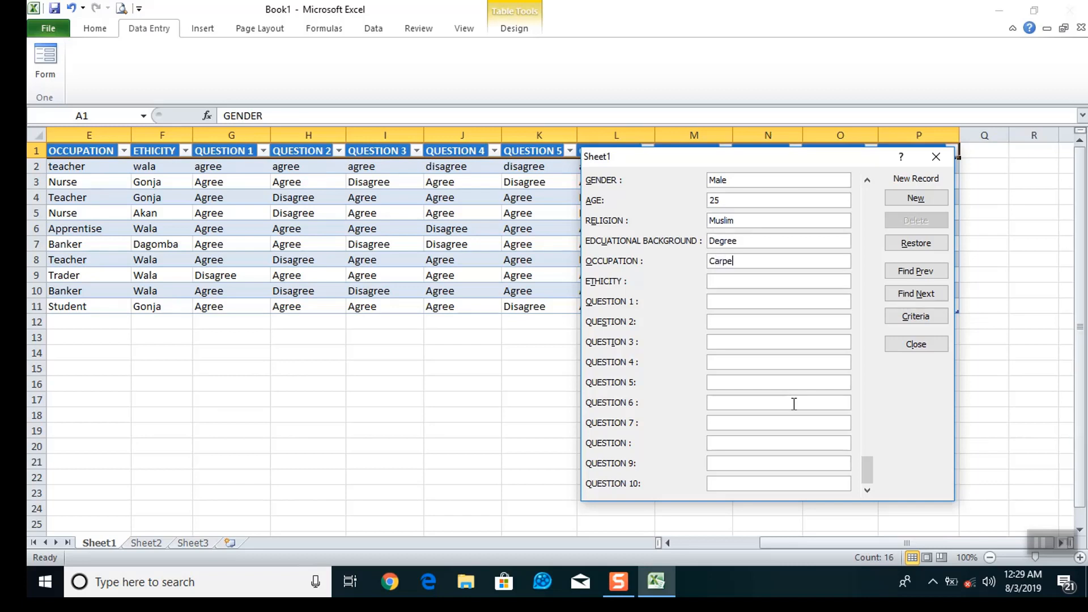
type("er")
key("Tab")
type("Dagomba")
key("Tab")
- Answer Agree for Questions 1 to 3 and Disagree for Questions 4 and 5 in the carpenter's record
type("AgreeAgree")
key("Tab")
type("Agree")
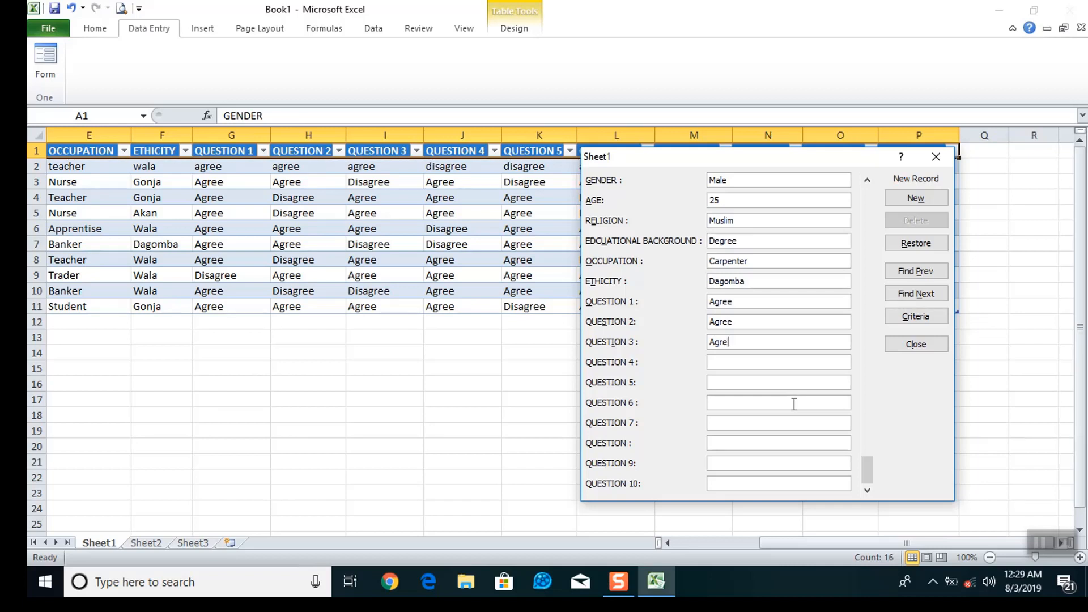
key("Tab")
type("Dis")
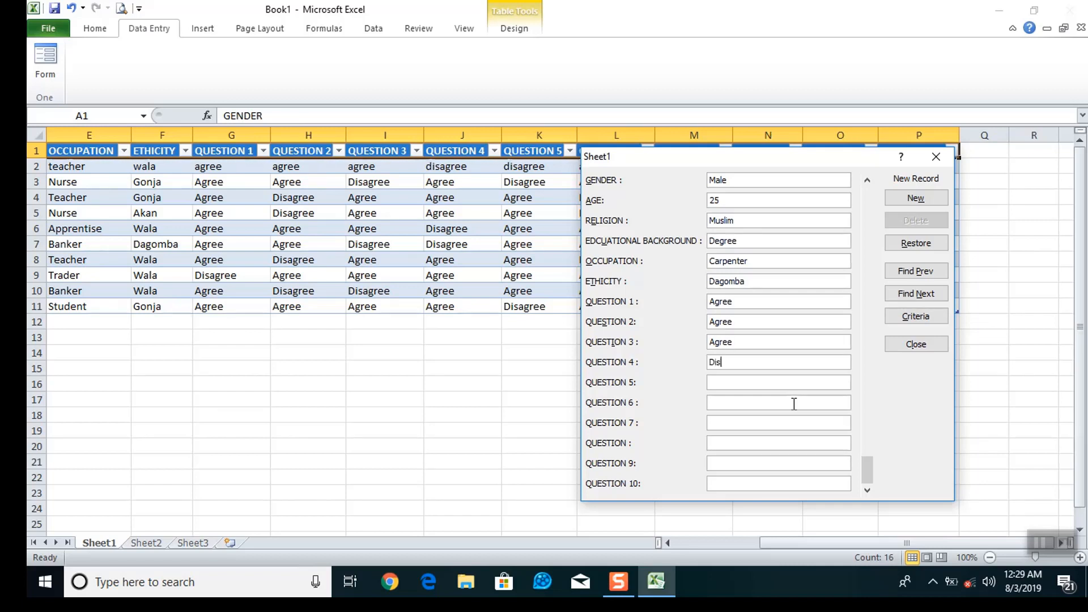
type("agree")
key("Tab")
type("Disagree")
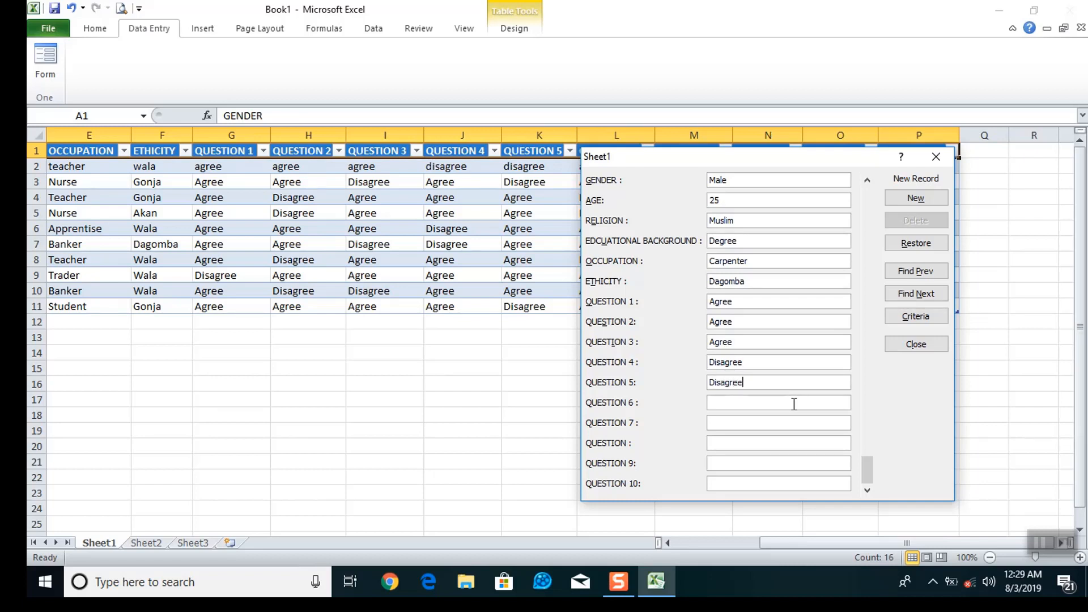
- Answer Disagree for Questions 6, 9 and 10 and Agree for Question 7 and the unnumbered question, and add the carpenter's record
key("Tab")
type("Disagree")
key("Tab")
type("AGr")
key("BackSpace")
key("BackSpace")
type("gree")
key("Tab")
type("AgreeDisagree")
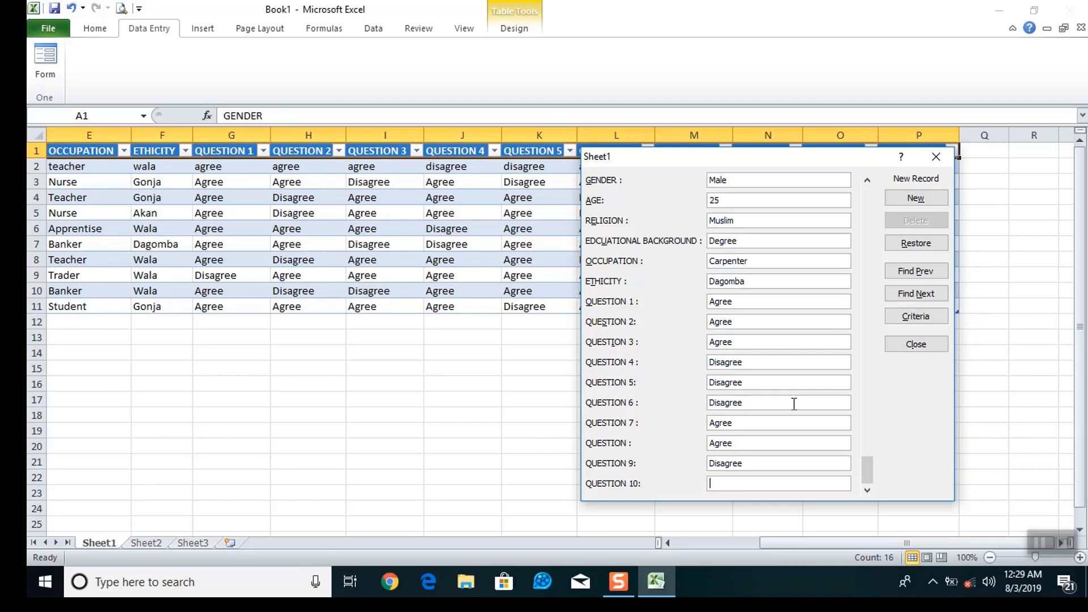
type("Disagree")
key("Return")
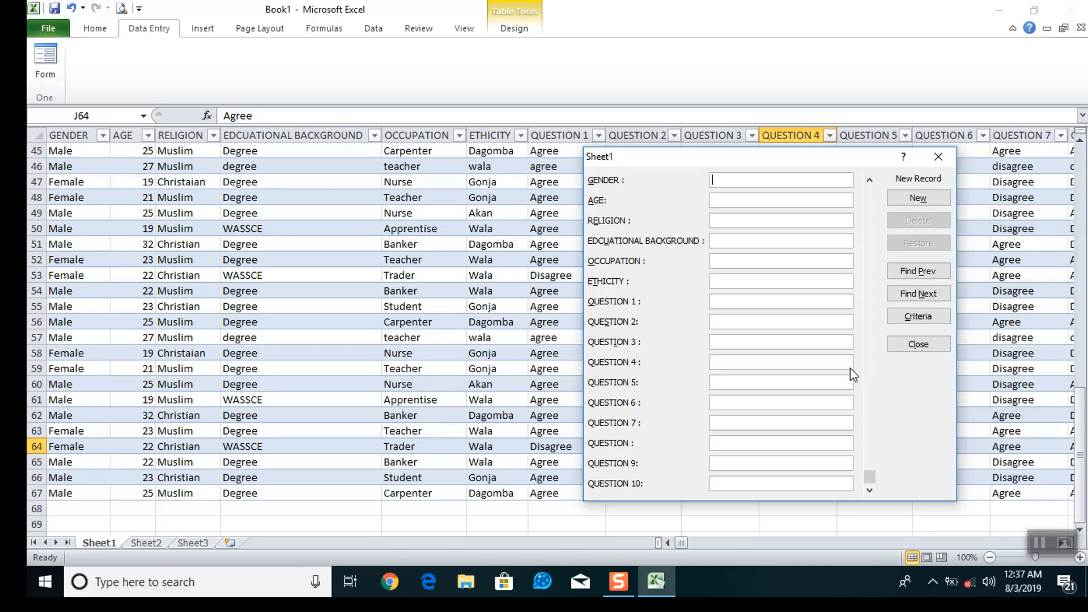
- Fill a new record's background fields with Female, age 27, religion Christian, WASSCE, occupation Trader and ethnicity Gonja
type("Female")
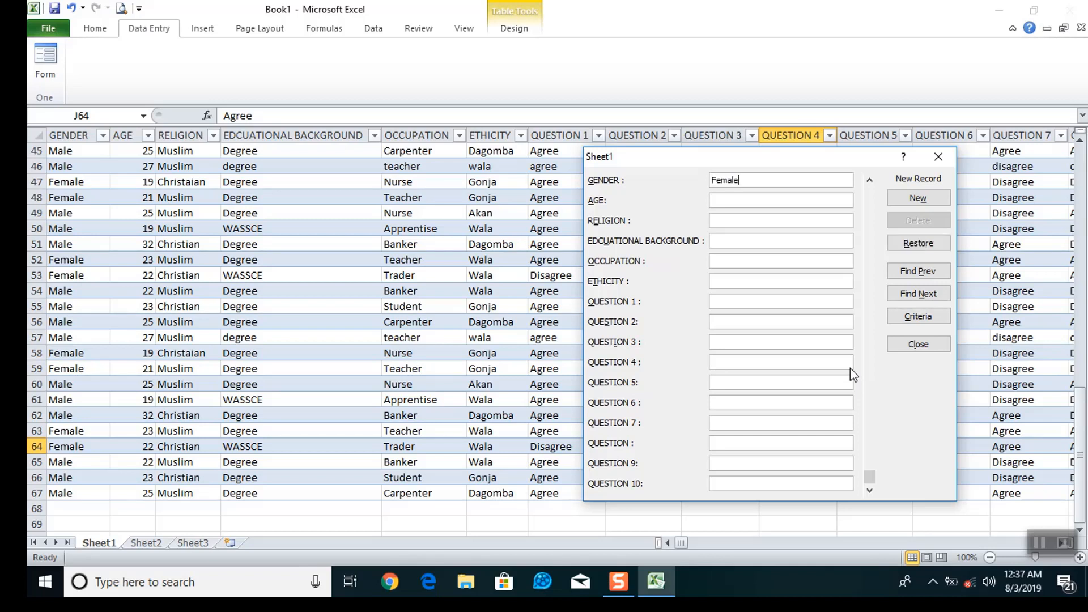
key("Tab")
type("27")
type("Christ")
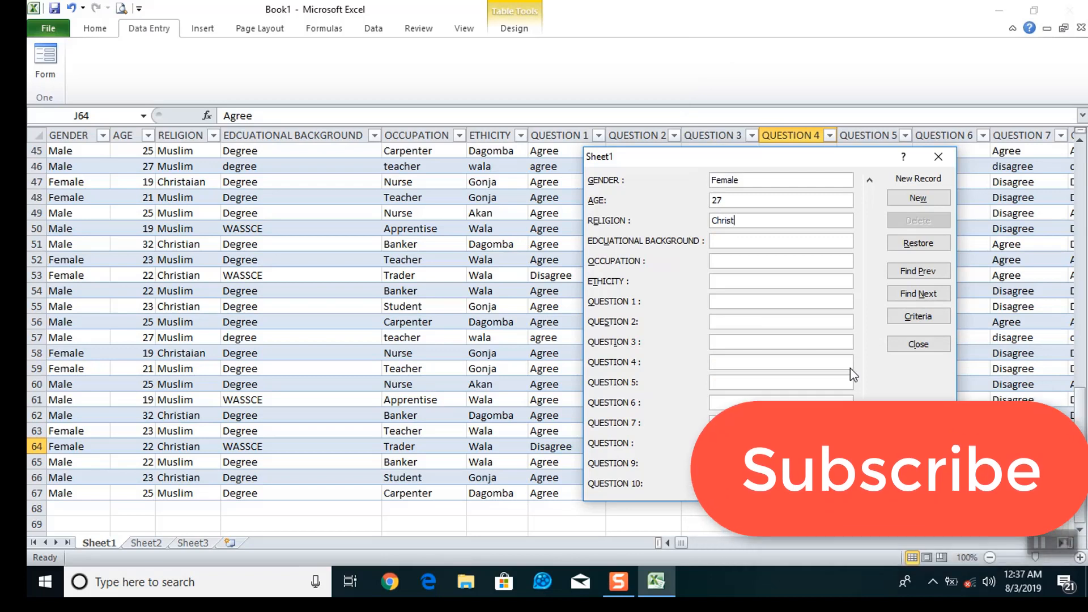
type("ian")
key("Tab")
type("WASSCE")
key("Tab")
type("Trader")
key("Tab")
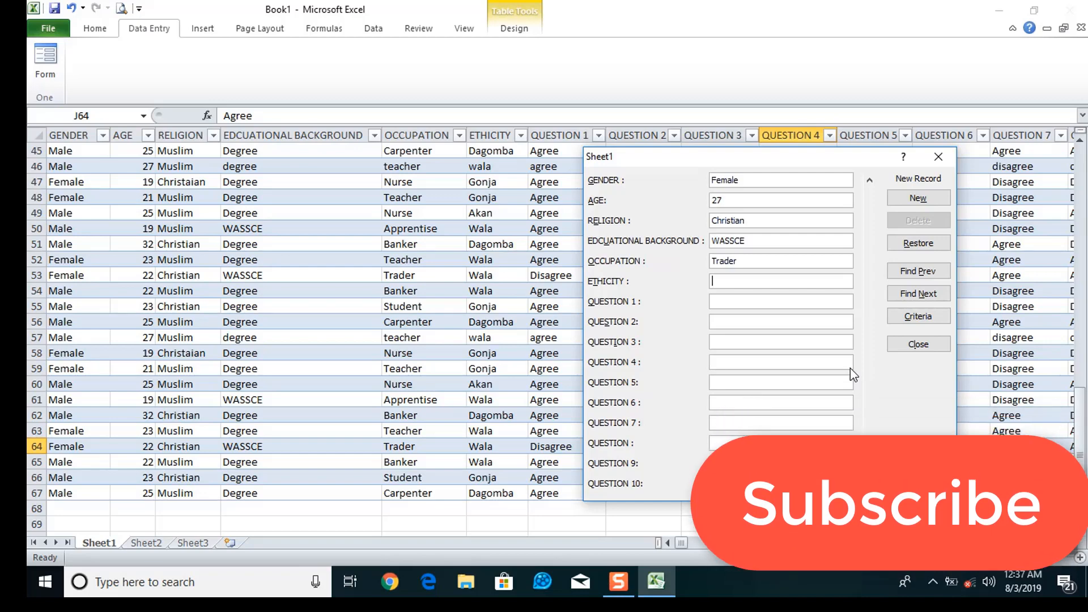
type("Gon")
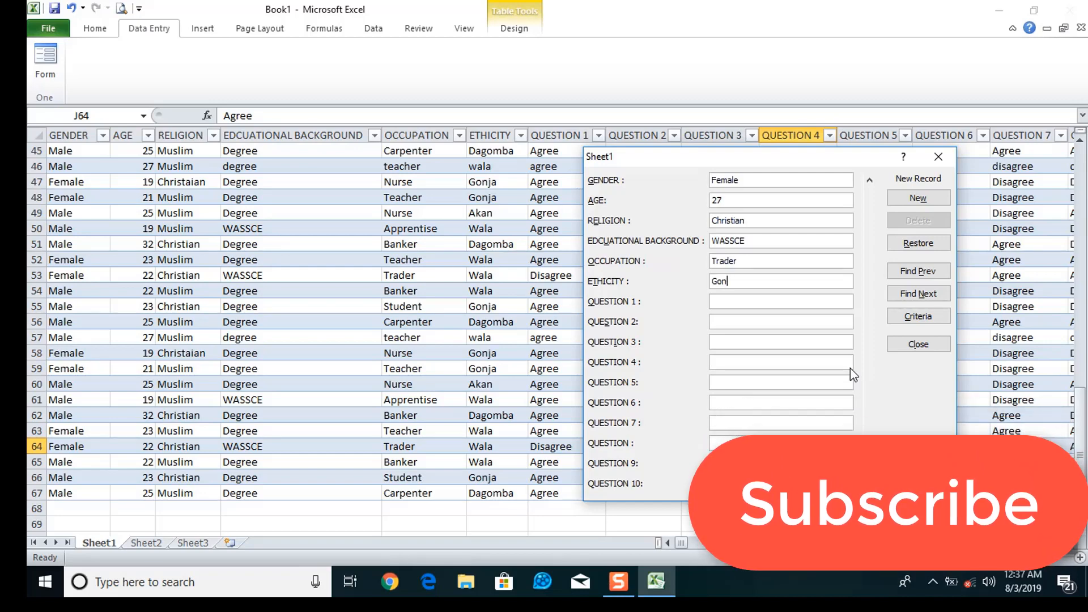
type("ja")
key("Tab")
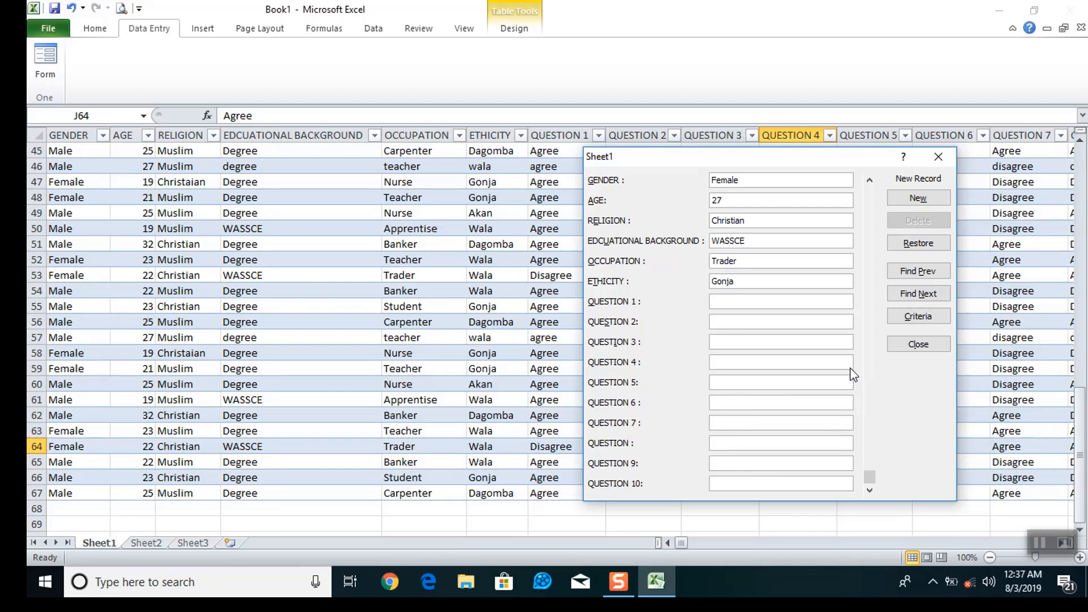
- Answer Agree for Questions 1, 2 and 5 and Disagree for Questions 3 and 4 in the trader's record
type("Agree")
key("Tab")
type("Agree")
key("Tab")
type("Disagree")
key("Tab")
type("Disagree")
key("Tab")
type("ee")
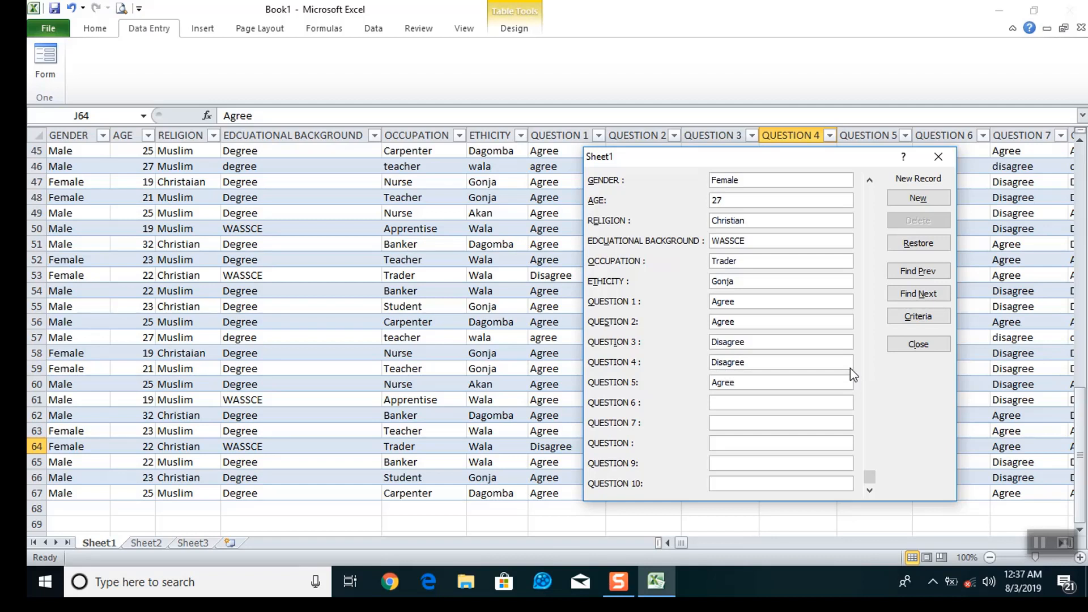
- Answer Agree for Questions 6, 7 and 9 and Disagree for the unnumbered question and Question 10, and add the trader's record
key("Tab")
type("Agree")
key("Tab")
type("Agree")
key("Tab")
type("Disagree")
key("Tab")
type("Agree")
key("Tab")
type("Disagree")
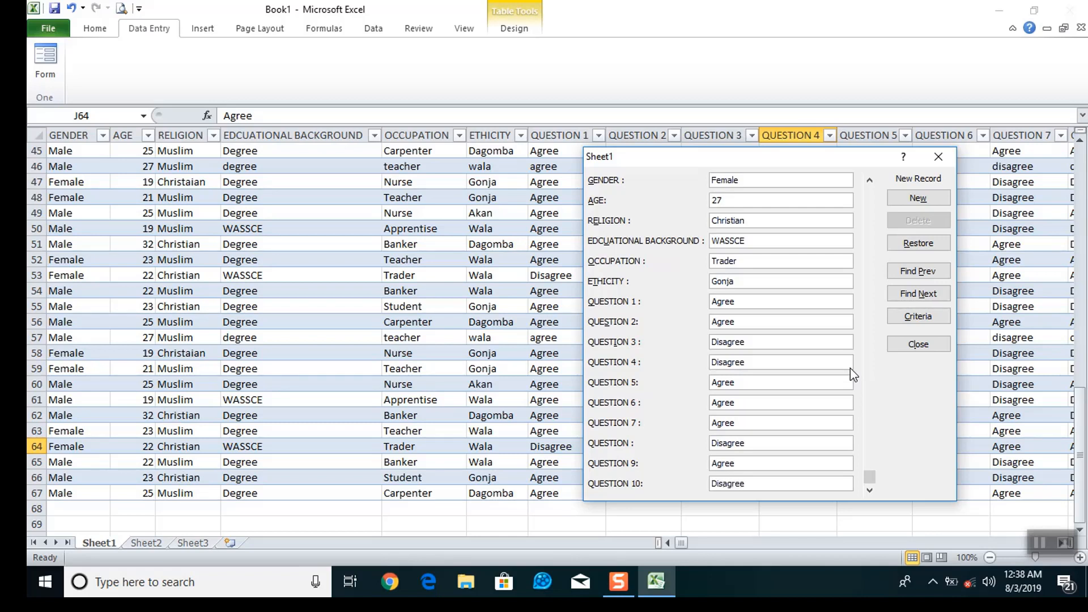
key("Return")
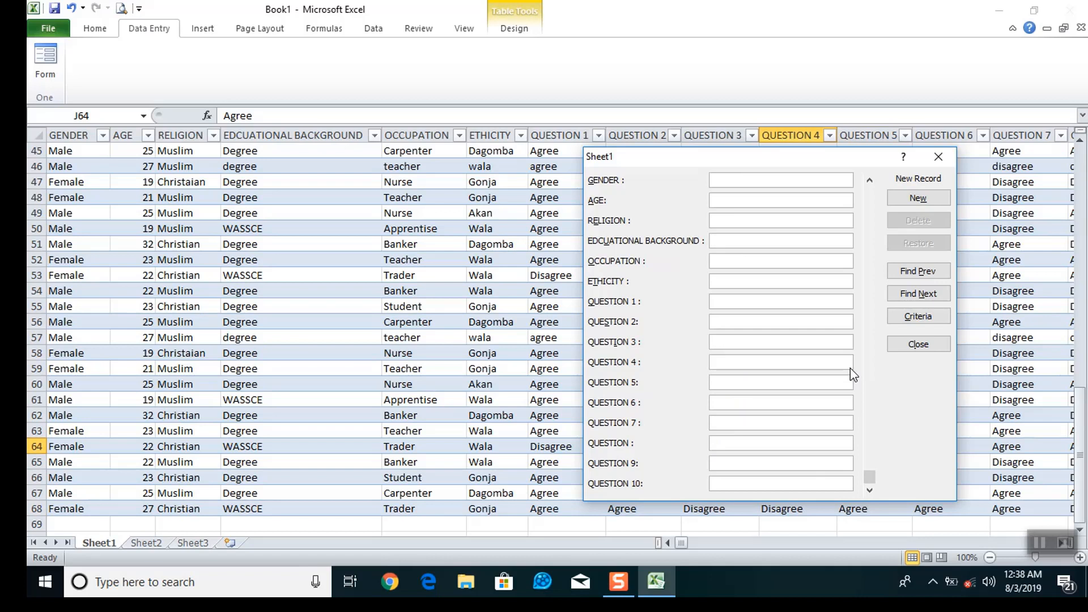
- Fill a new record with Male, age 25, religion Muslim, Degree and occupation Teacher
type("Male")
key("Tab")
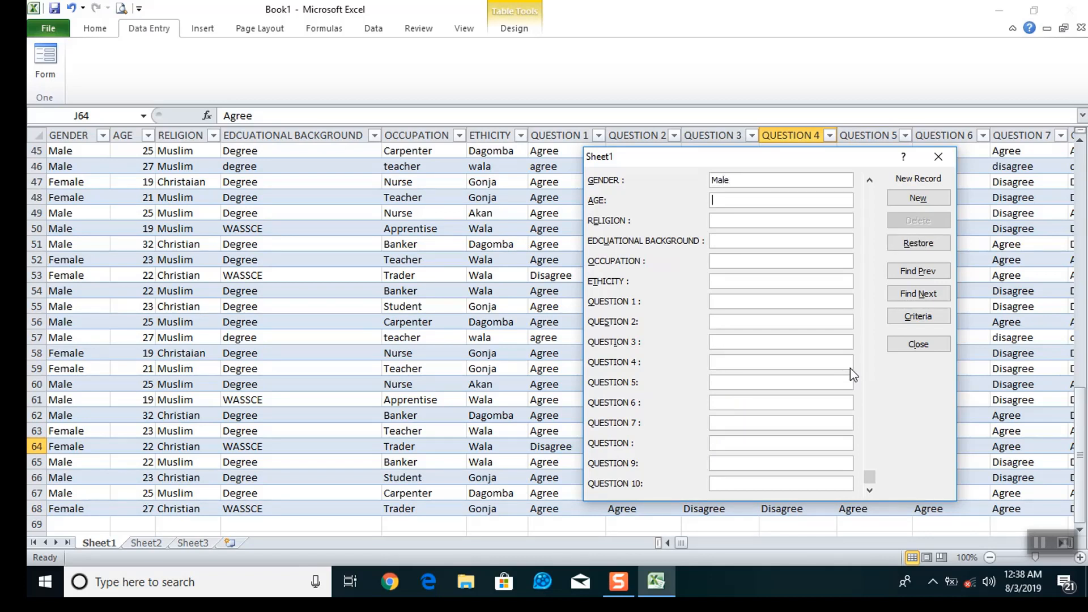
type("25")
key("Tab")
type("Muslim")
key("Tab")
type("Degree")
key("Tab")
type("Teacher")
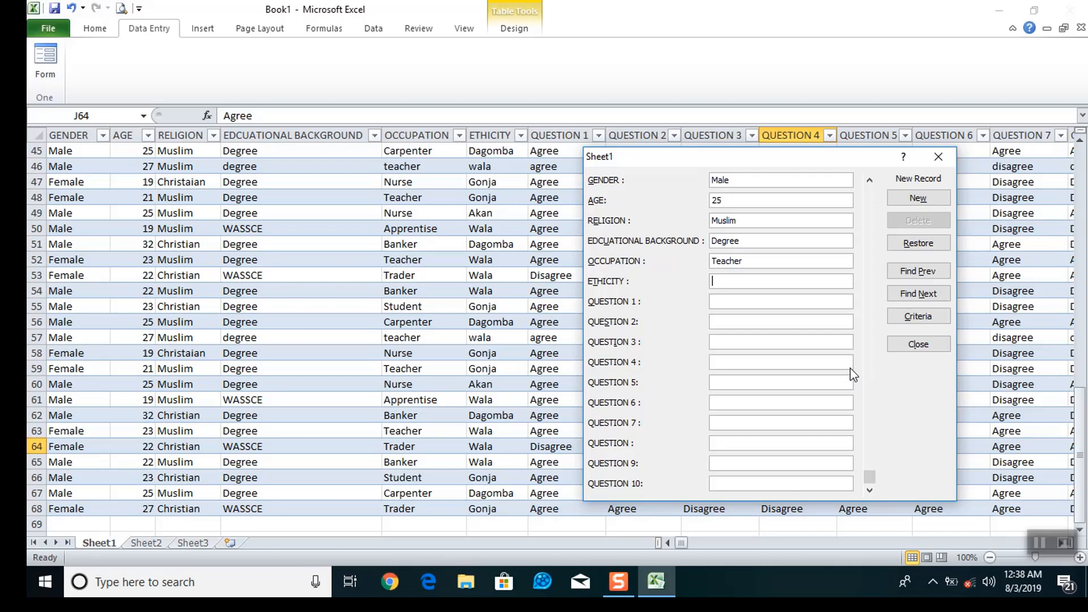
- Enter ethnicity Dagomba and answer Agree for Questions 1 to 3 in the teacher's record
type("Dagomba")
key("Tab")
type("Agree")
key("Tab")
type("AGree")
key("Tab")
double_click(800, 320)
key("BackSpace")
type("Agree")
key("Tab")
type("Agree")
key("Tab")
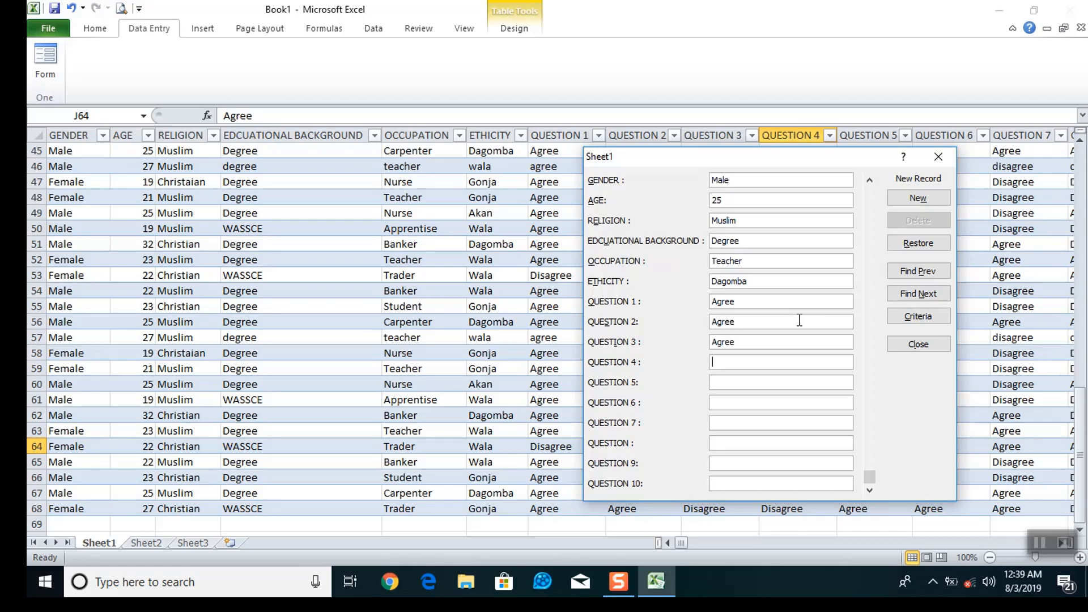
- Answer Disagree for Questions 4, 5 and 6 in the teacher's record
type("AGre")
key("BackSpace")
key("BackSpace")
key("BackSpace")
key("BackSpace")
type("Disagree")
key("Tab")
type("Disagree")
key("Tab")
type("Disagree")
key("Tab")
type("D")
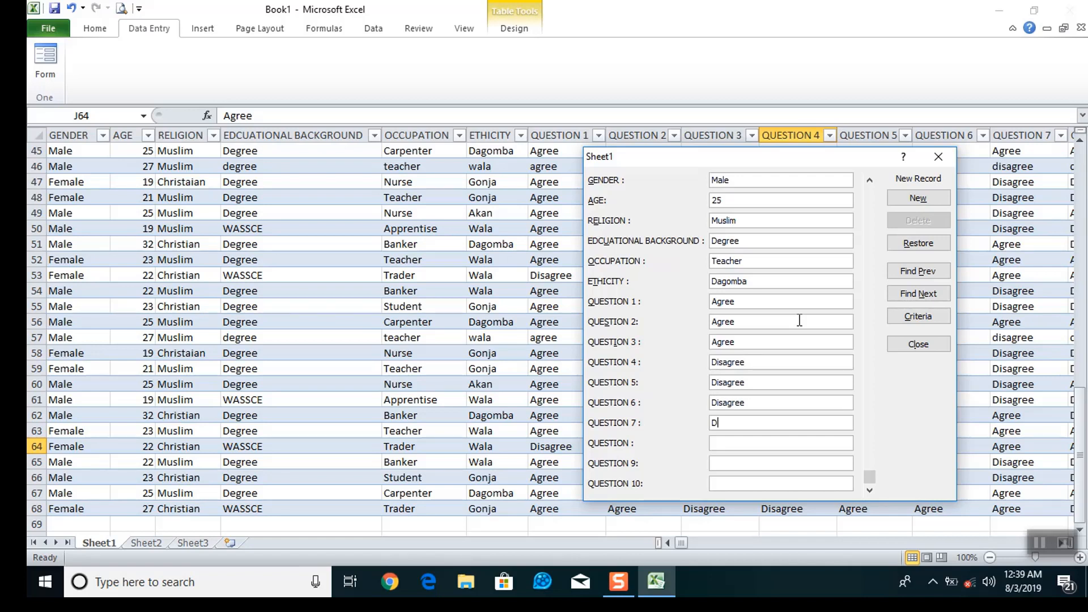
type("ai")
key("BackSpace")
type("sagree")
key("Tab")
left_click(767, 425)
key("BackSpace")
key("BackSpace")
key("BackSpace")
key("BackSpace")
key("BackSpace")
key("BackSpace")
key("BackSpace")
key("BackSpace")
- Answer Agree for Question 7, the unnumbered question and Question 10, Disagree for Question 9, and add the teacher's record
type("Agree")
key("Tab")
type("Agree")
key("Tab")
type("Disagree")
key("Tab")
type("Ag")
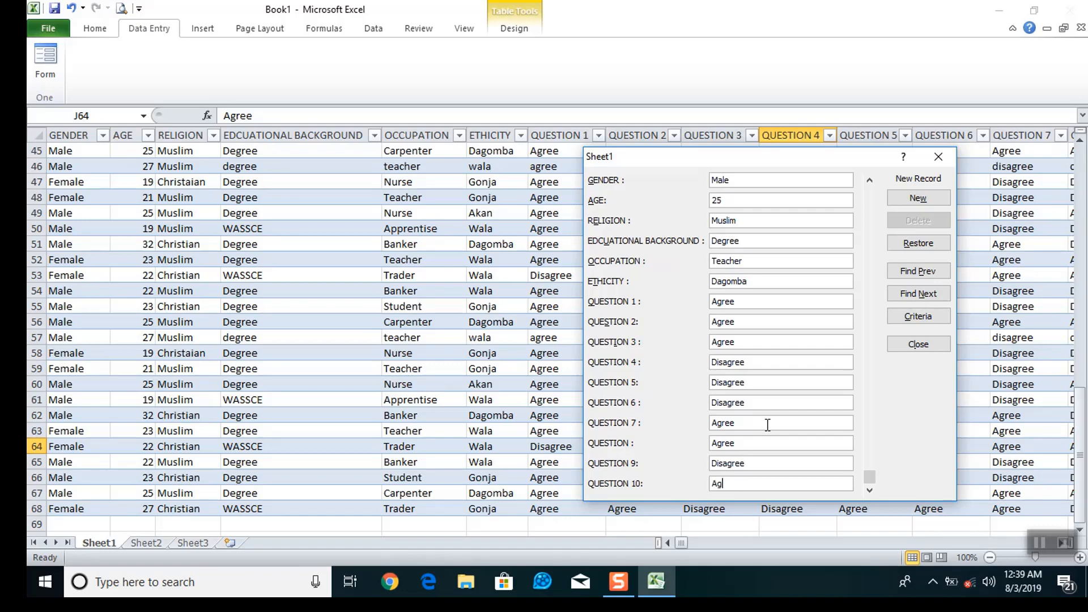
type("ree")
key("Return")
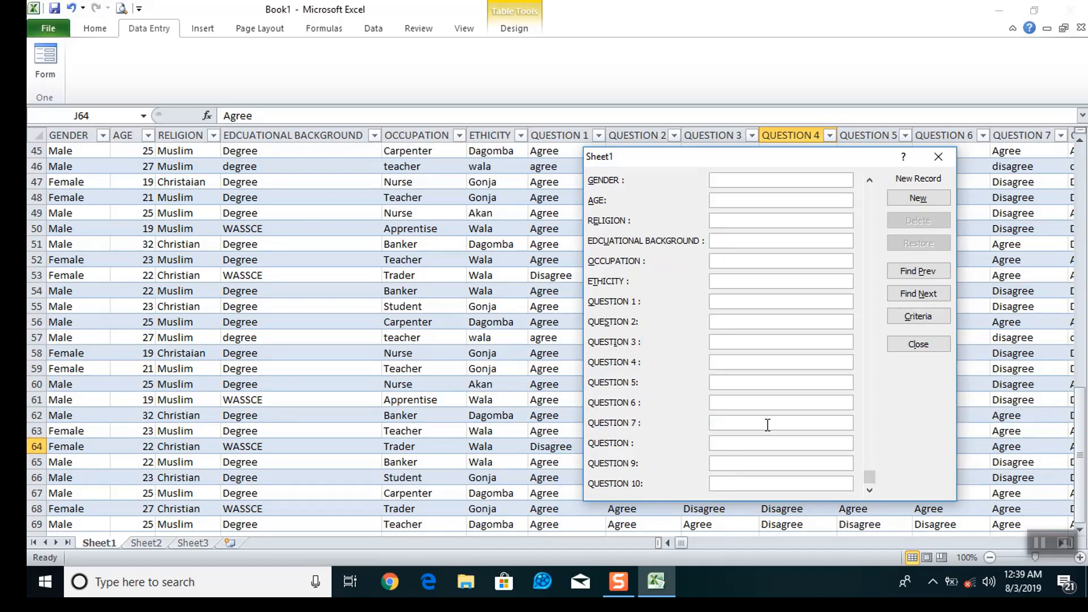
- Fill a new record with Female, age 26, religion Muslim, WASSCE and occupation Trader
type("Female")
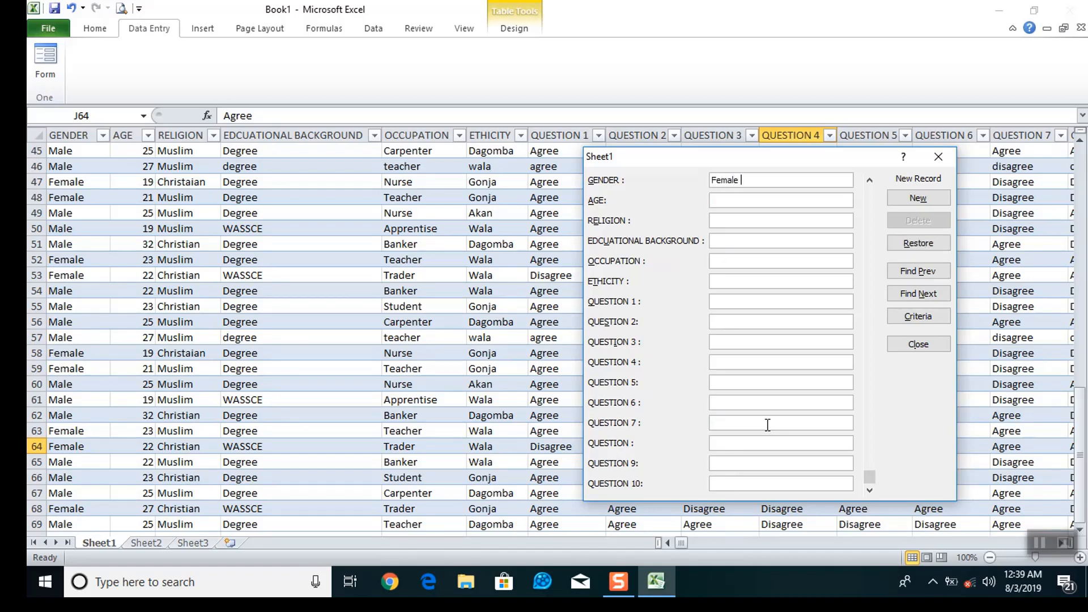
key("Tab")
type("26")
key("Tab")
type("Muslim")
key("Tab")
type("WASSCE")
key("Tab")
type("De")
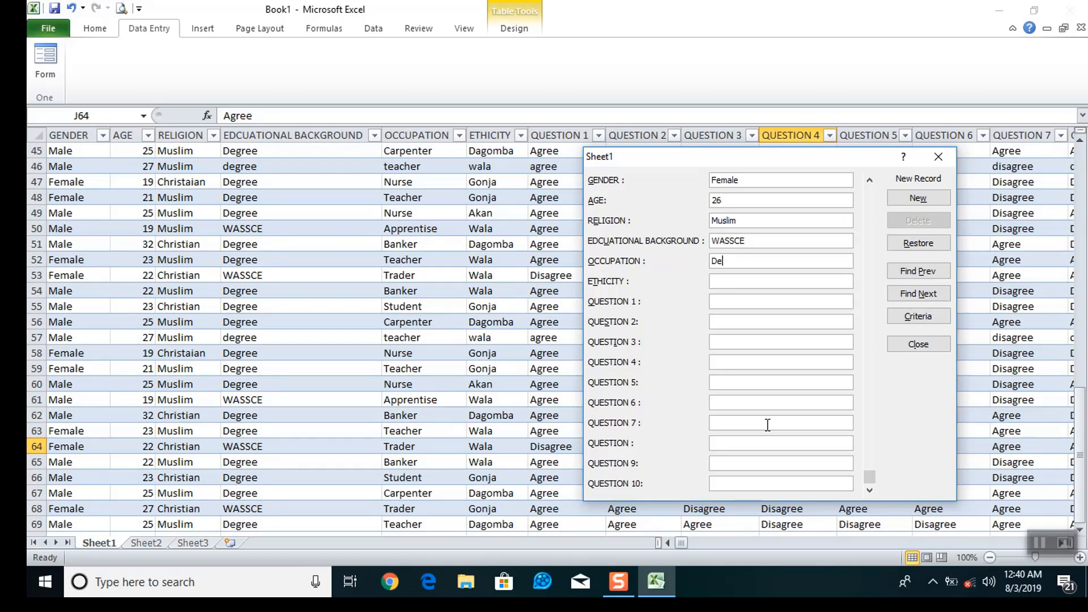
key("BackSpace")
key("BackSpace")
type("Trader")
- Enter ethnicity Dagomba and answer Agree for Questions 1 to 3 in the 26-year-old trader's record
key("Tab")
type("Dago")
type("mba")
type("Agree")
key("Tab")
type("Agree")
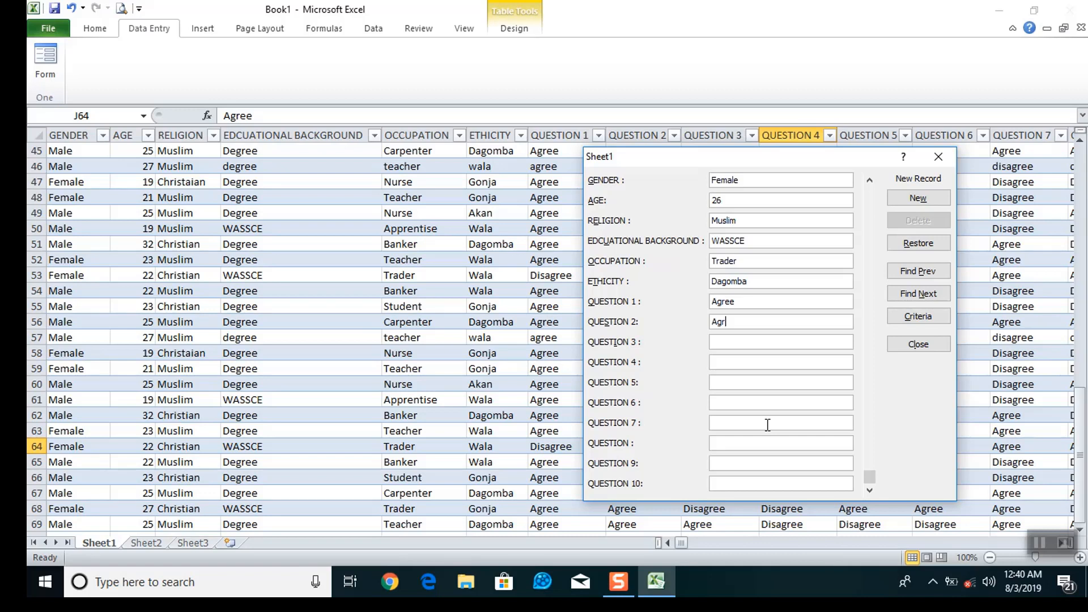
key("Tab")
type("Agree")
- Answer Disagree for Question 4, Agree for Question 5 and Disagree for Question 6 in the trader's record
key("Tab")
type("Disagree")
key("Tab")
type("Agree")
key("Tab")
type("Disagree")
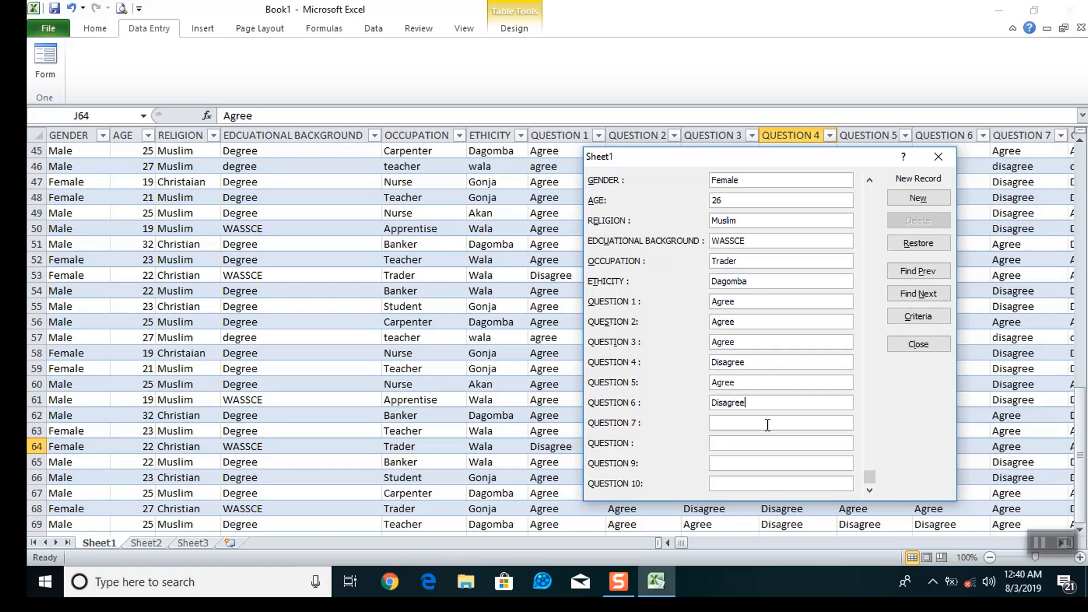
- Answer Disagree for Question 7 and Agree for the unnumbered question in the trader's record
key("Tab")
type("Disagree")
key("Tab")
type("Agree")
key("Tab")
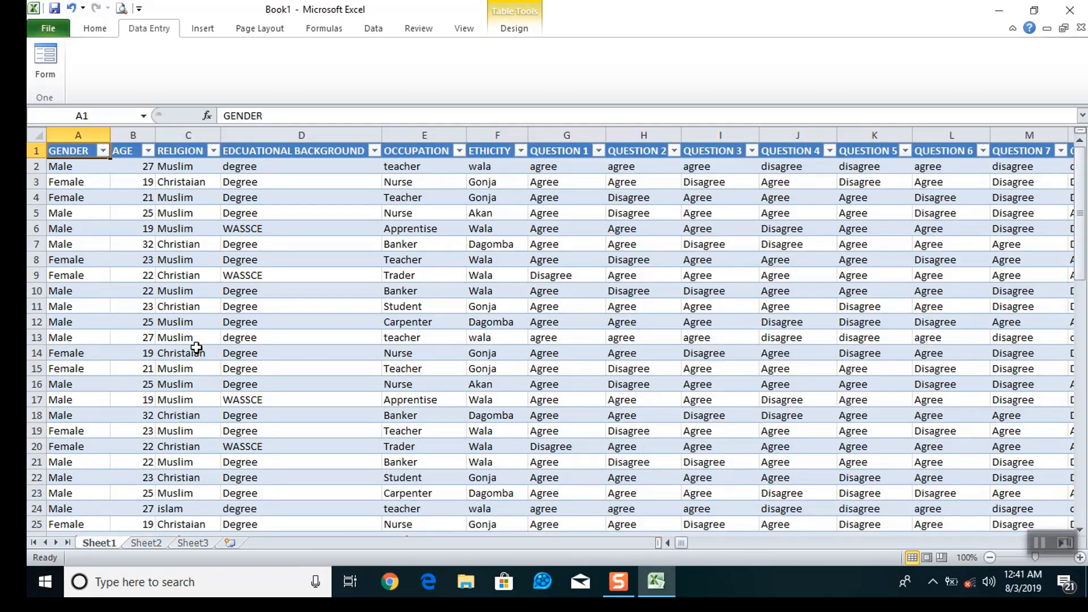
- Review the survey table's column headings one by one from GENDER through QUESTION 7
key("Right")
key("Right")
key("Right")
key("Right")
key("Right")
key("Right")
key("Right")
key("Right")
key("Right")
key("Right")
key("Right")
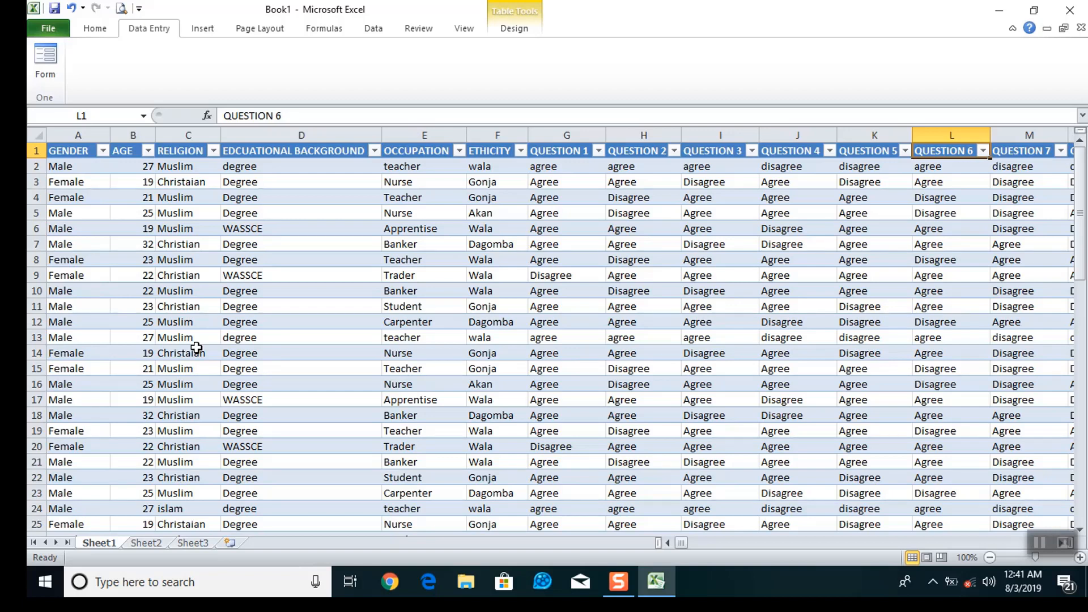
key("Right")
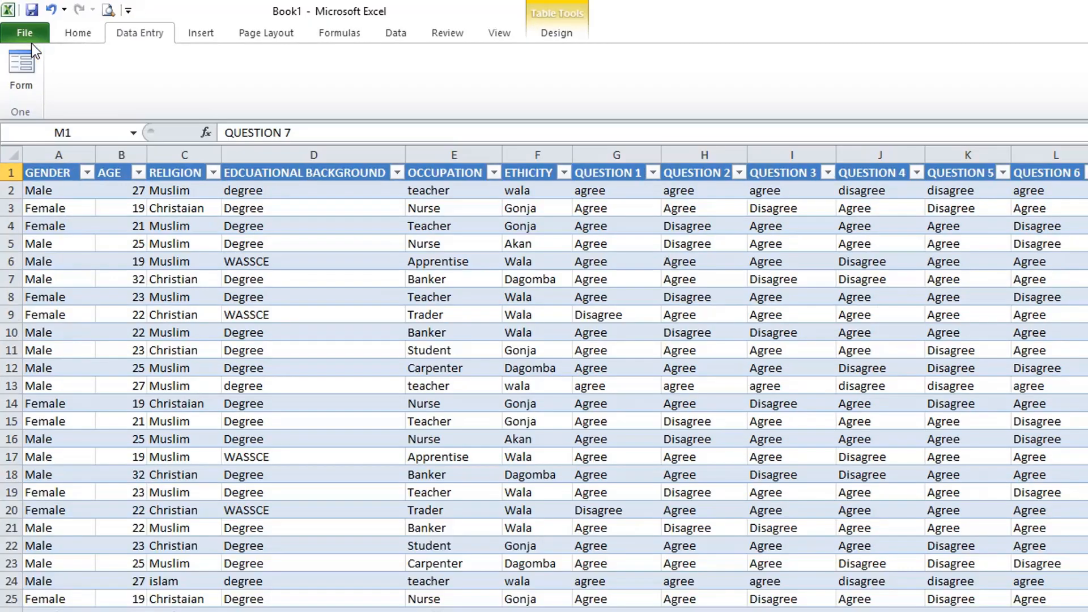
- Save the workbook in Documents under the name BUSINESS SURVEY
left_click(25, 33)
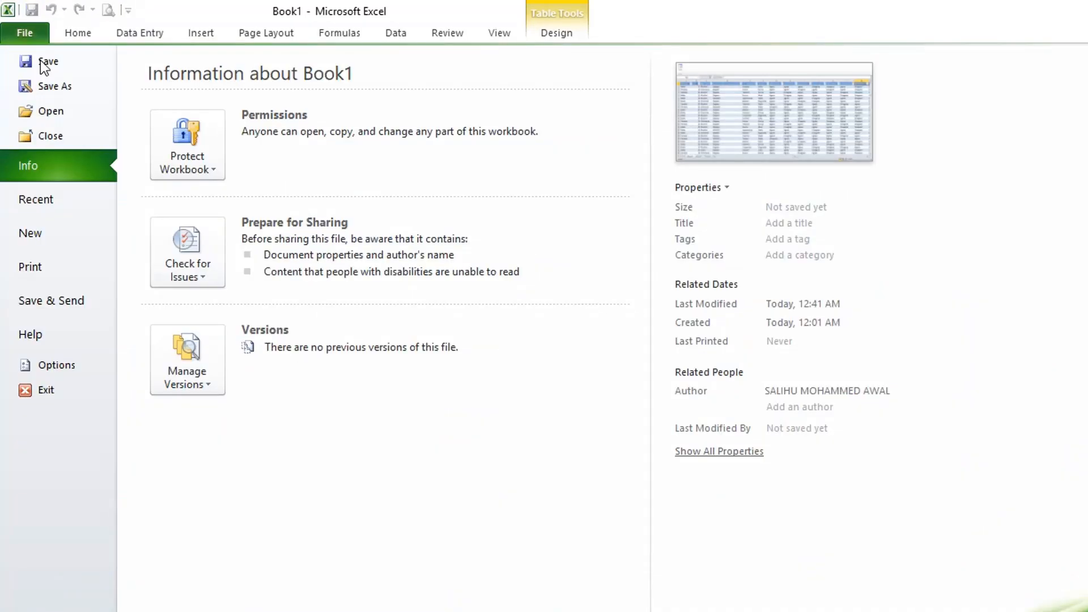
left_click(52, 93)
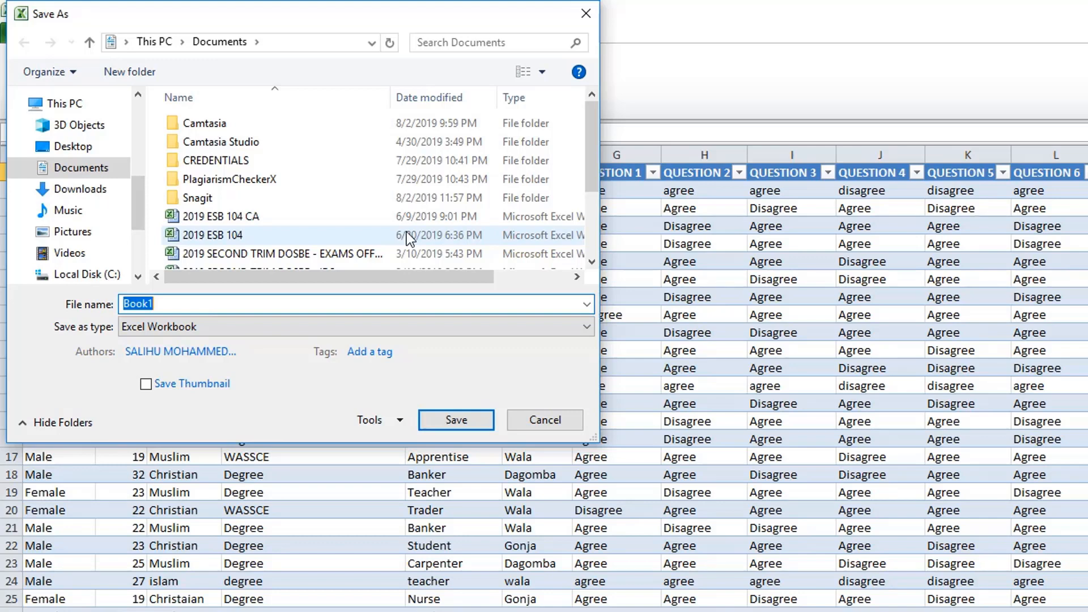
type("BUSINESS SURVEY")
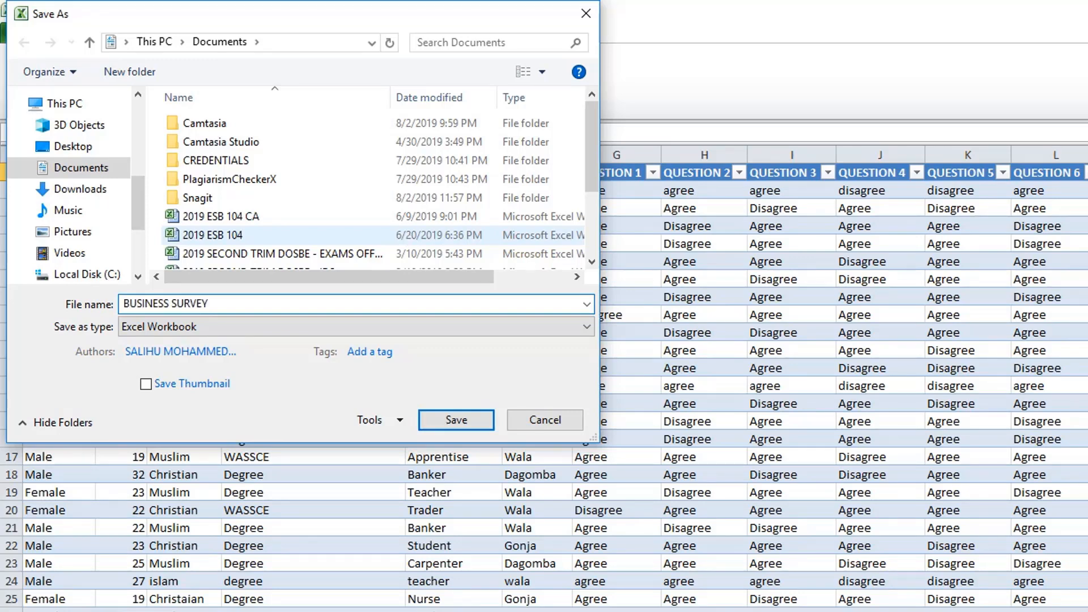
key("Return")
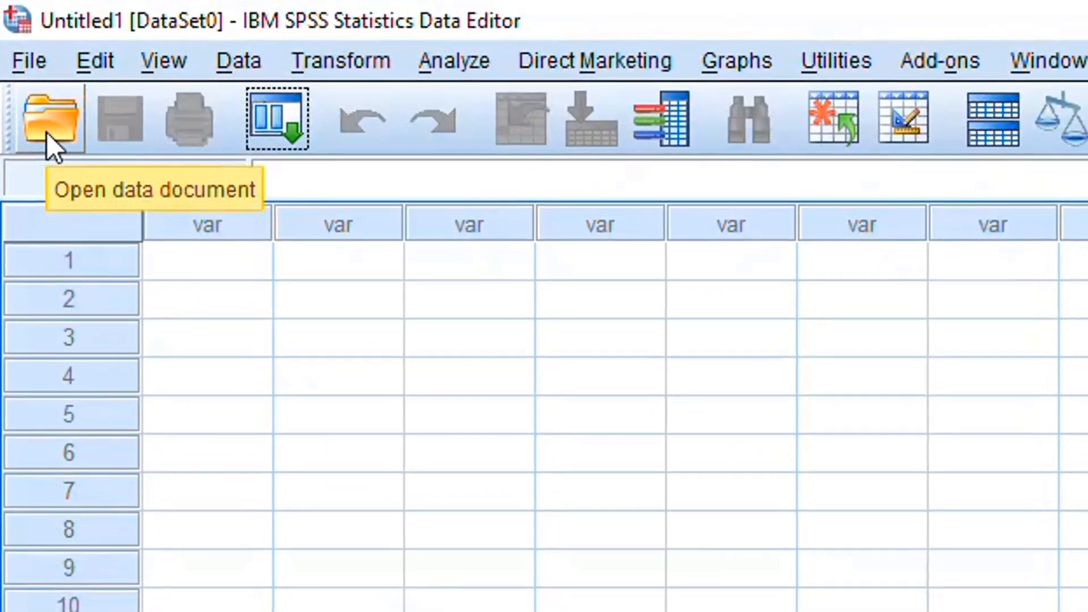
- In the SPSS Data Editor, start opening a data file and show all file types in the Documents folder
left_click(48, 134)
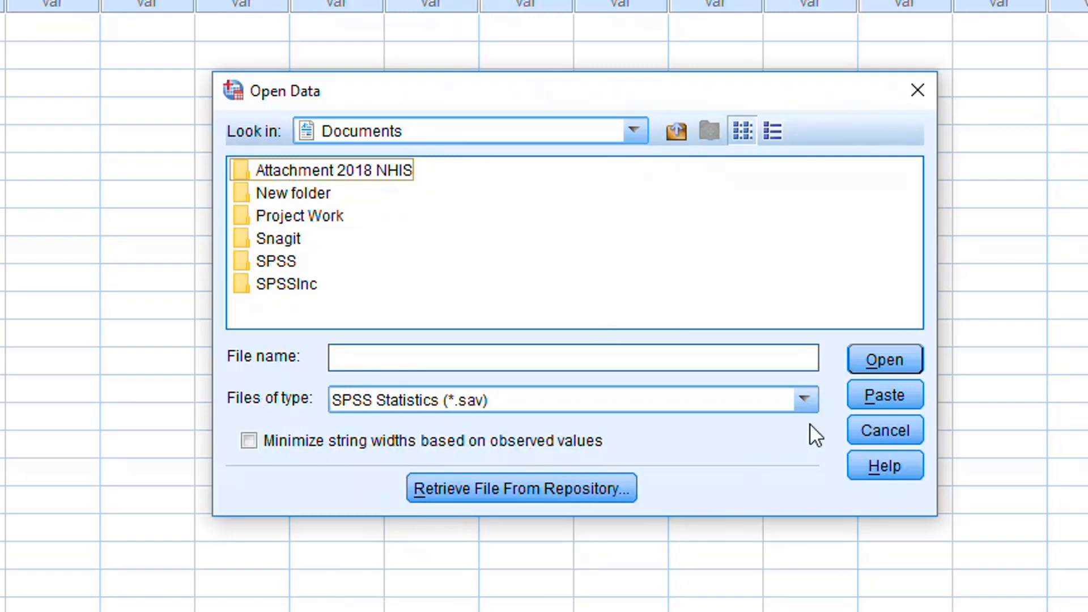
left_click(811, 402)
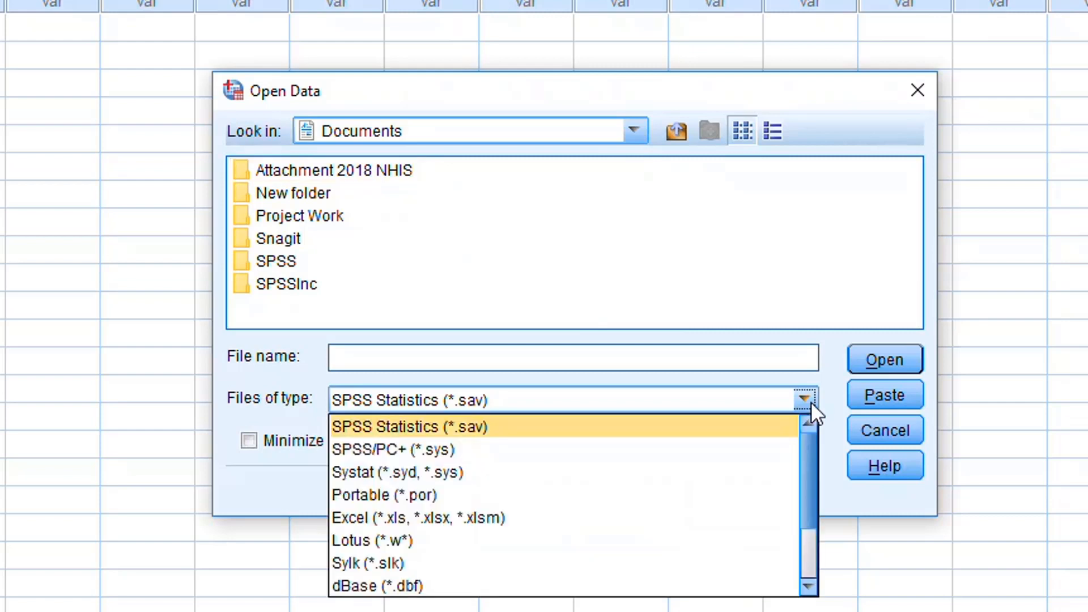
left_click_drag(810, 469, 799, 563)
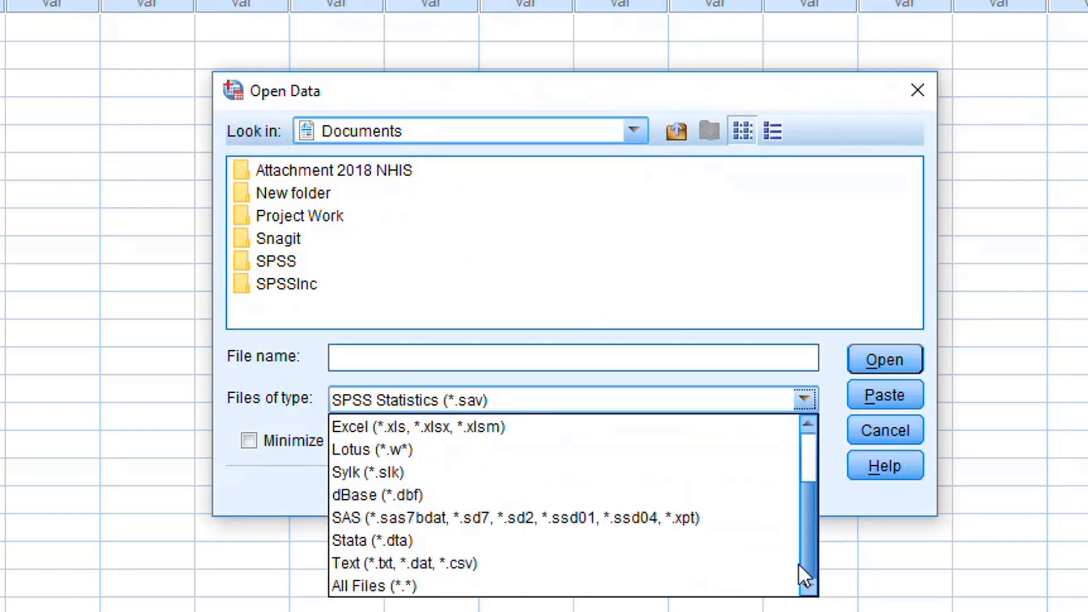
left_click(561, 587)
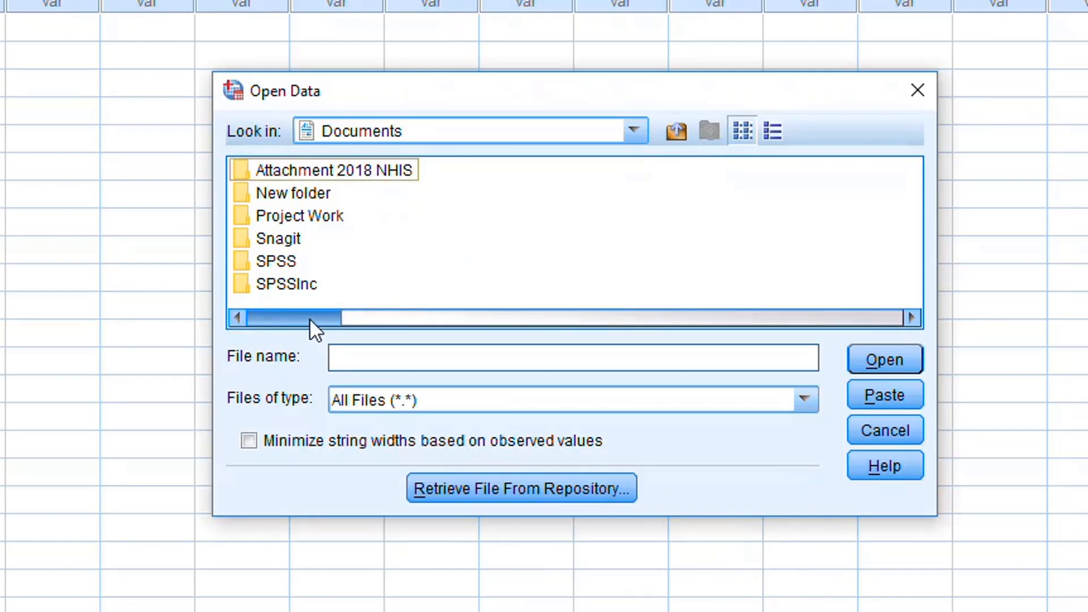
- Open BUSINESS SURVEY.xlsx from Documents, importing Sheet1 with variable names read from the first row
left_click_drag(310, 318, 465, 319)
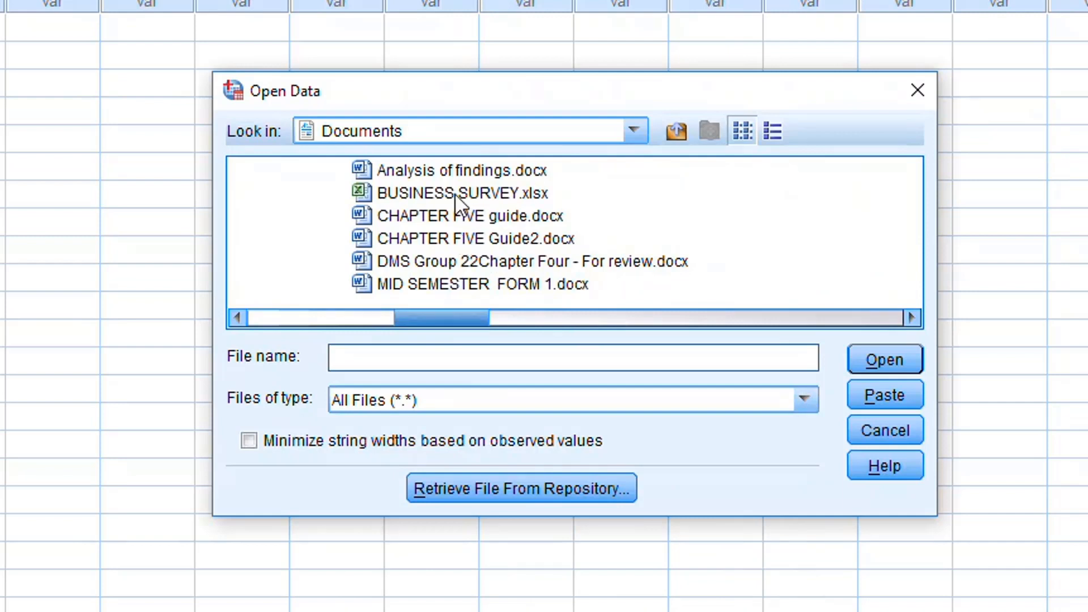
left_click(437, 193)
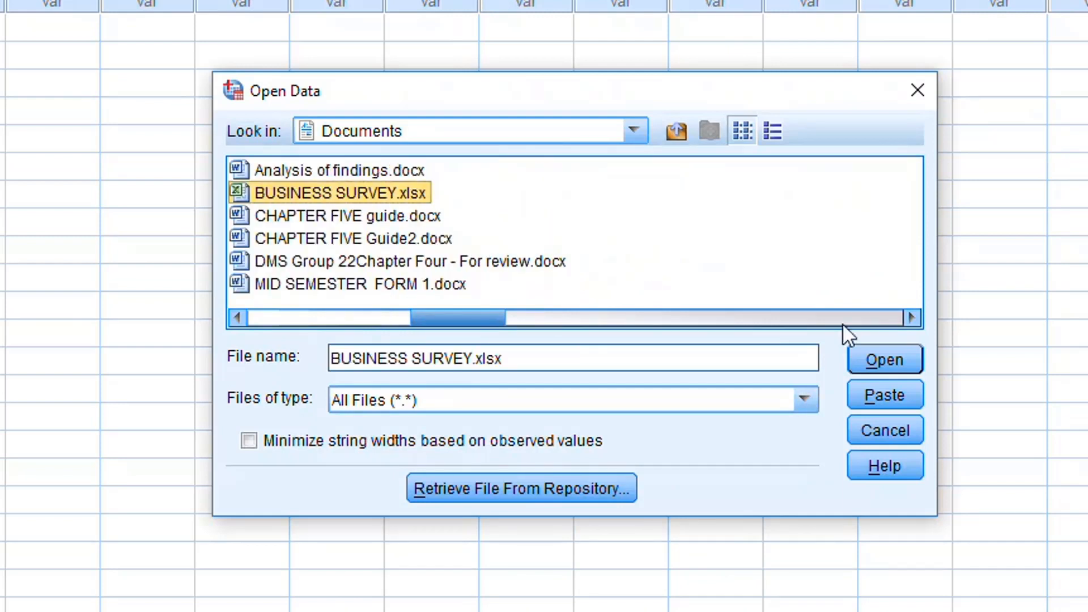
left_click(903, 358)
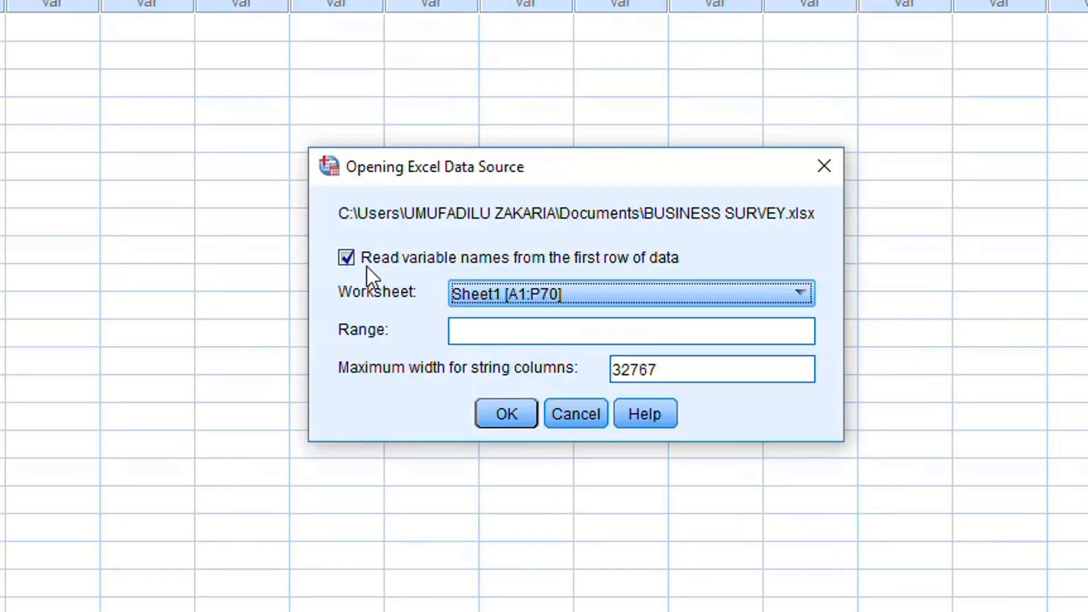
left_click(512, 413)
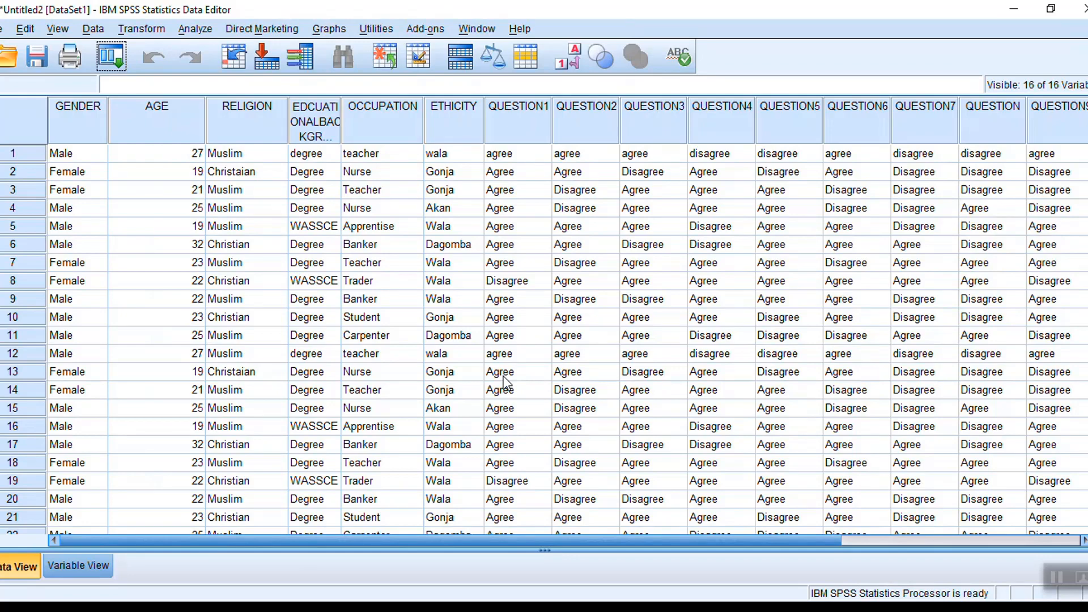
- Run a Frequencies analysis with a frequency table for the RELIGION variable, and return to the Data Editor
left_click(195, 28)
mouse_move(261, 71)
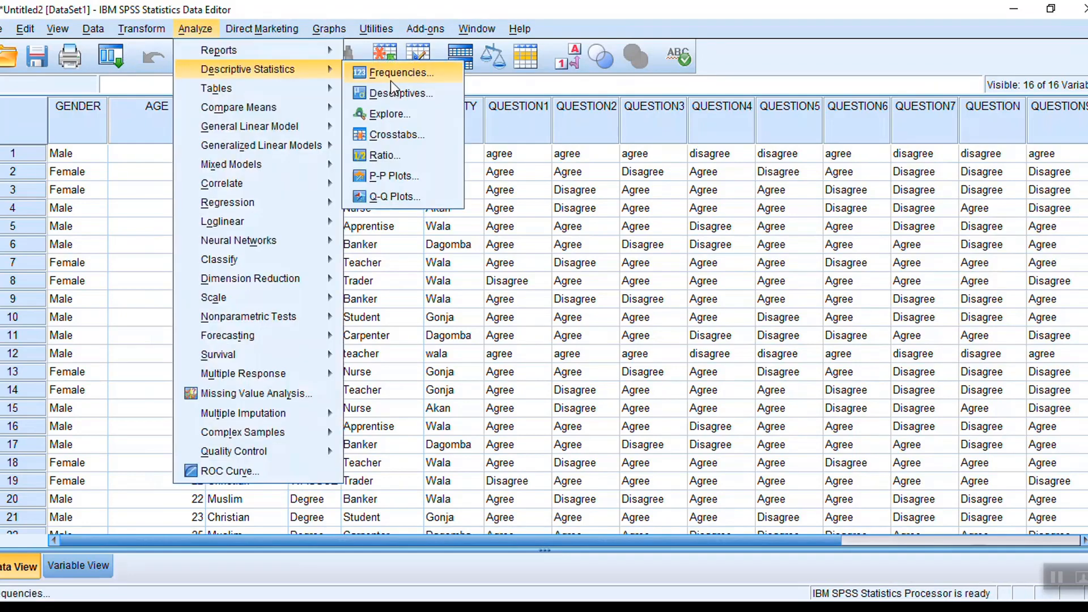
left_click(404, 73)
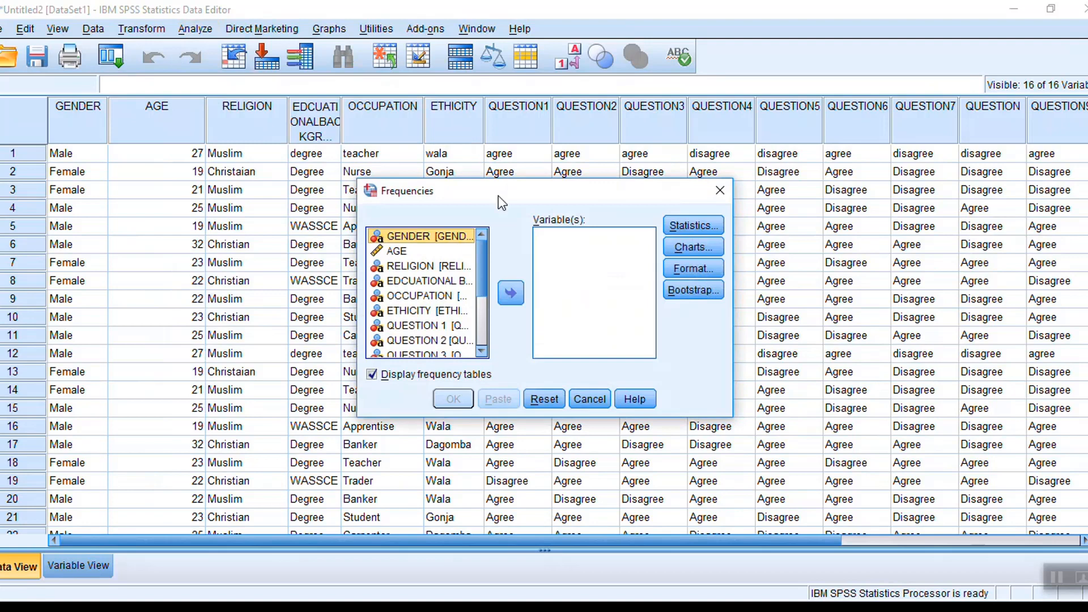
left_click(433, 266)
left_click(512, 293)
left_click(454, 399)
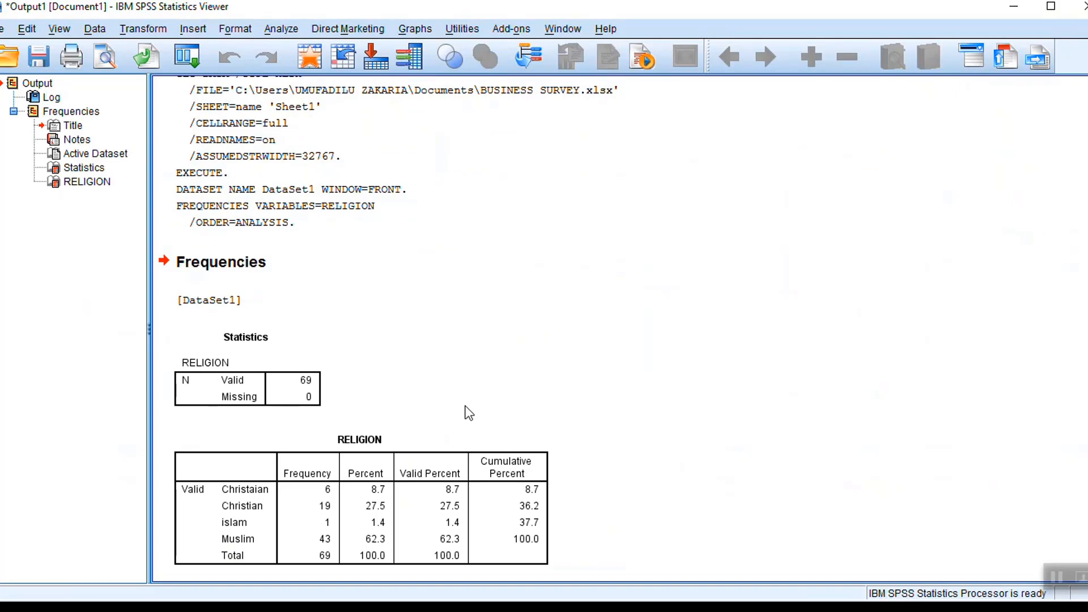
key("alt+Tab")
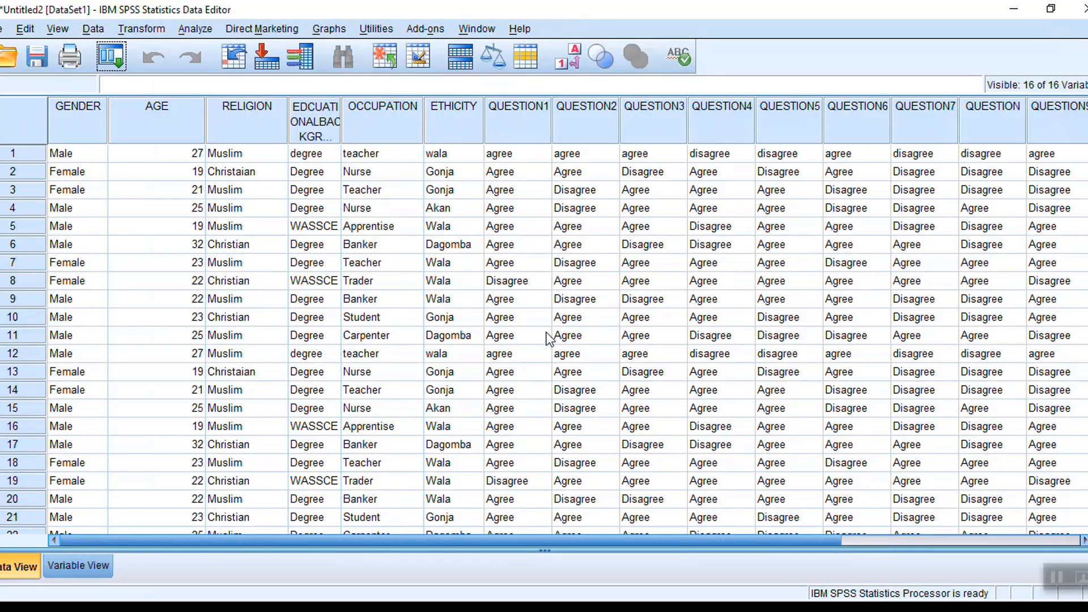